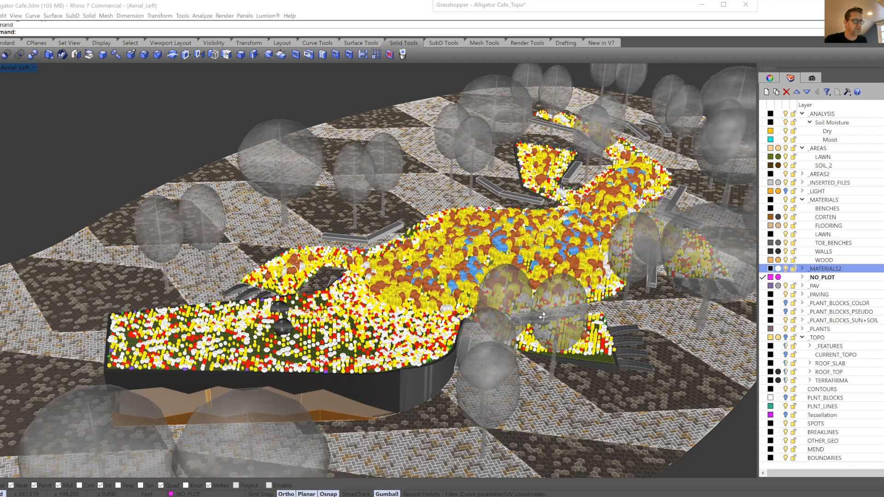
- Inspect the café model from ground level and restore the saved Aerial_Left view
{"action": "right_click_drag", "start_coordinate": [515, 326], "coordinate": [495, 352]}
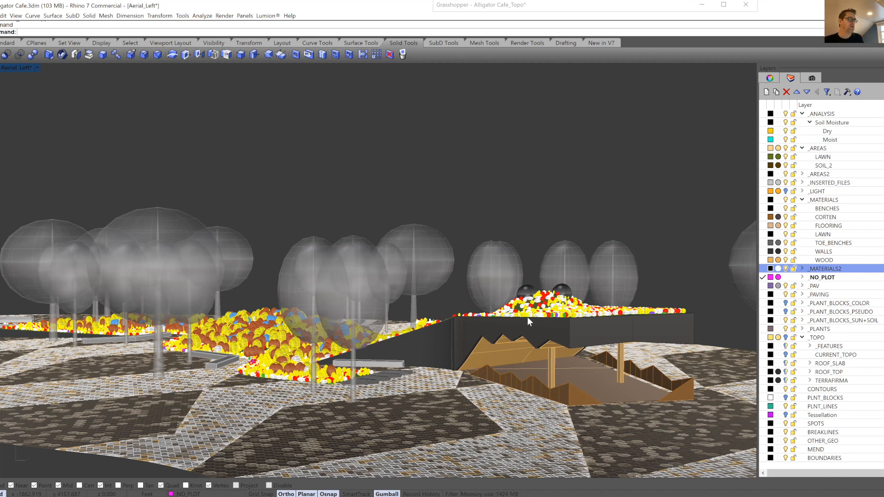
{"action": "left_click", "coordinate": [812, 78]}
{"action": "double_click", "coordinate": [794, 157]}
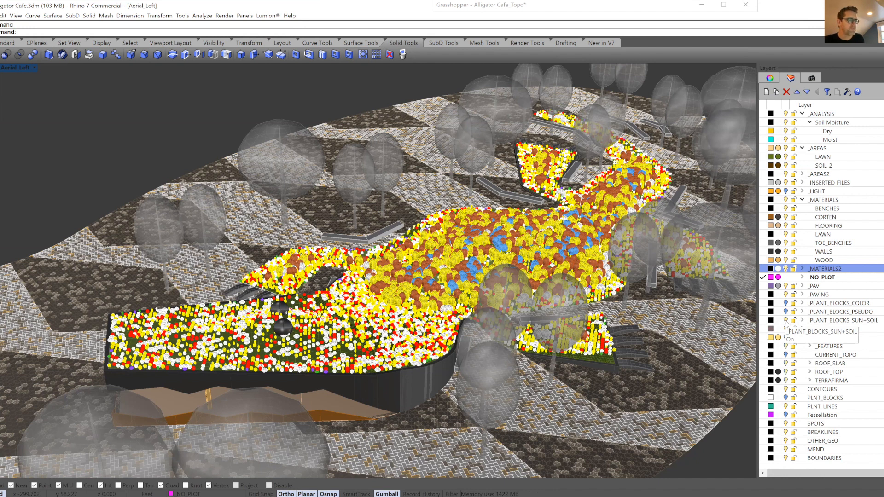
- Hide the _PLANT_BLOCKS_SUN+SOIL layer and inspect the roof and ground lawn meshes beneath it by highlighting each one
{"action": "left_click", "coordinate": [786, 322]}
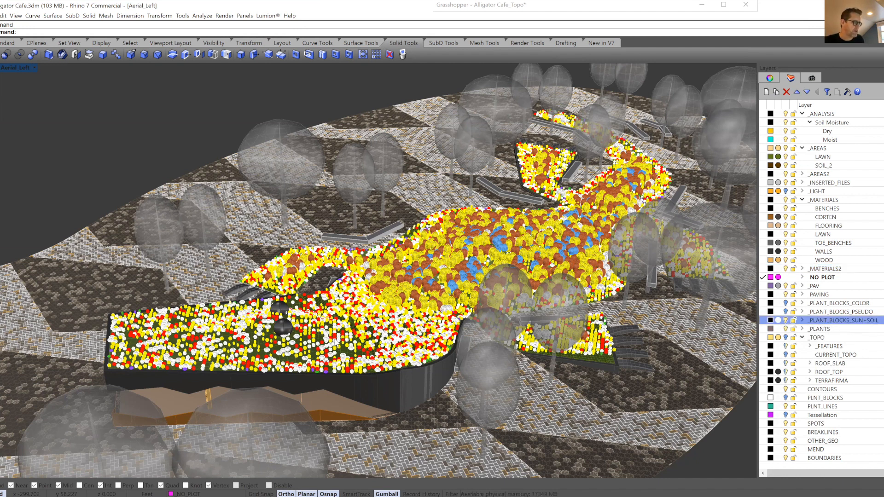
{"action": "left_click", "coordinate": [308, 329]}
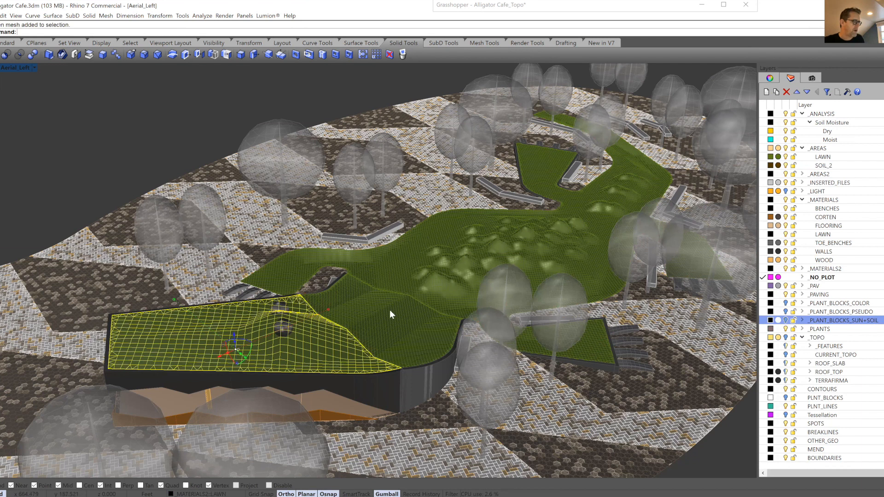
{"action": "left_click", "coordinate": [444, 273]}
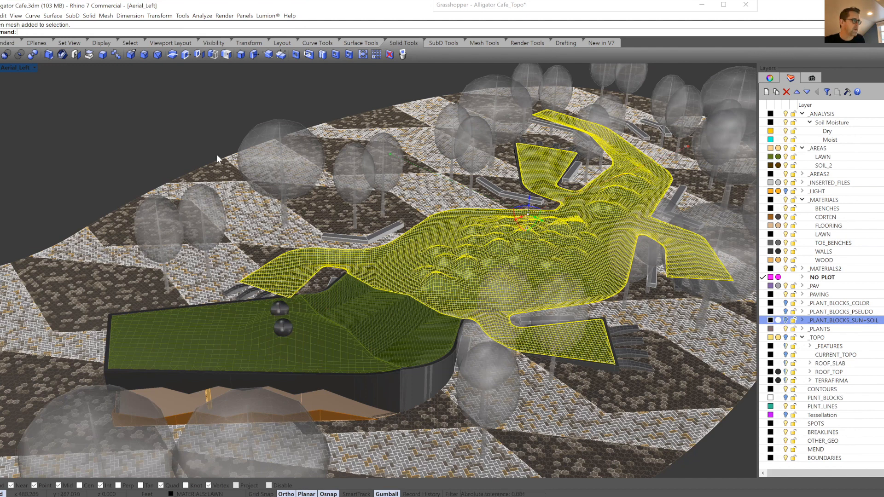
{"action": "key", "text": "Escape"}
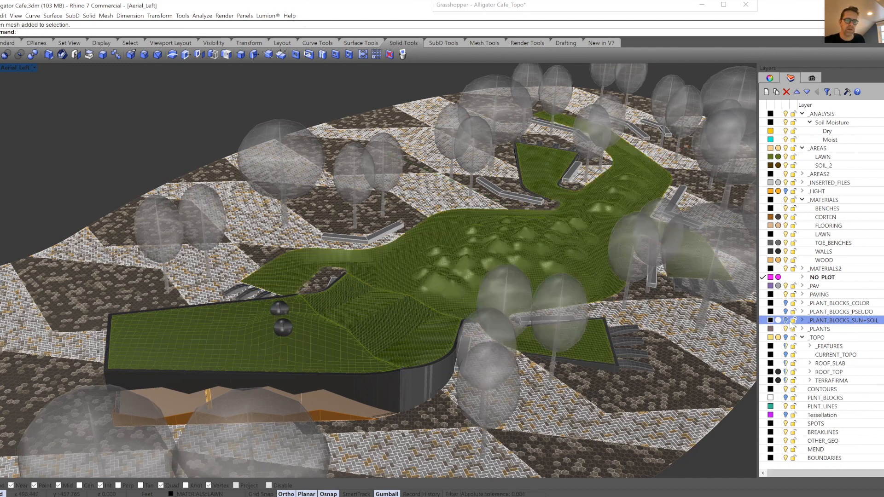
- Show the _PLANT_BLOCKS_PSEUDO and _PLANT_BLOCKS_COLOR layers to compare the planting displays, and hide both again
{"action": "left_click", "coordinate": [785, 313]}
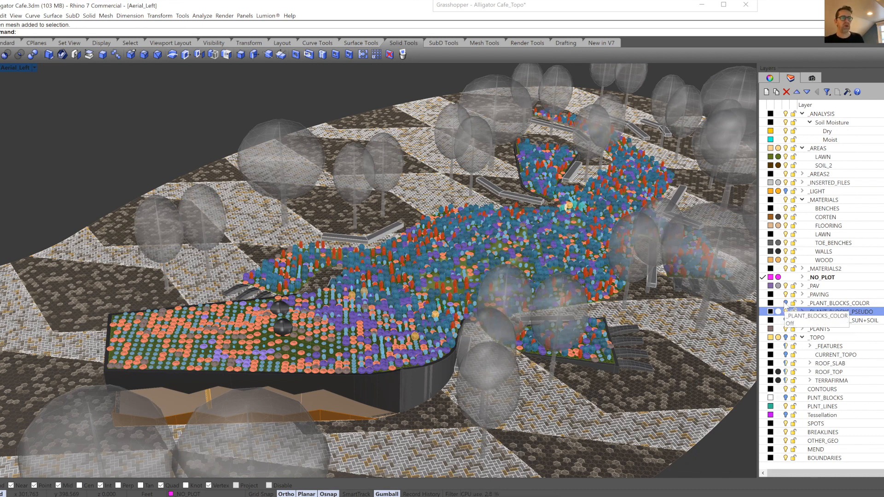
{"action": "left_click", "coordinate": [785, 304]}
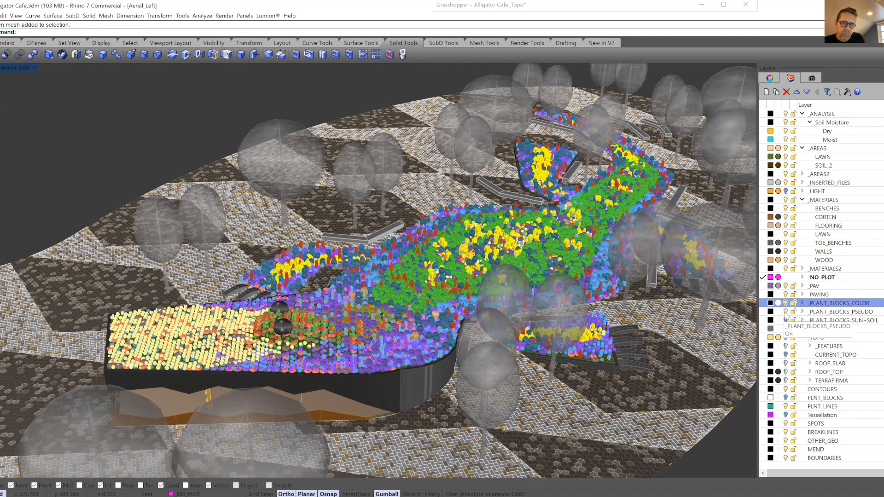
{"action": "left_click", "coordinate": [785, 312]}
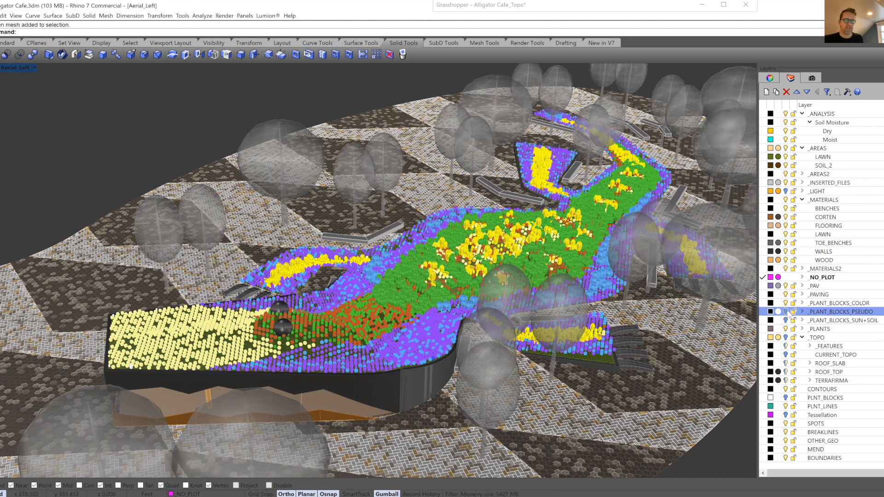
{"action": "left_click", "coordinate": [792, 303]}
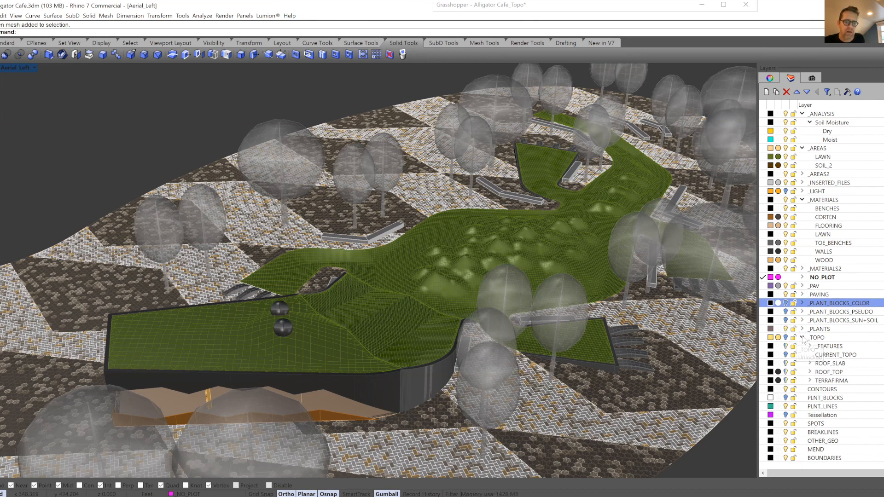
- Collapse the _TOPO layer group, hide the _PAVING layer and examine the stacked area drawings below the model
{"action": "left_click", "coordinate": [802, 338]}
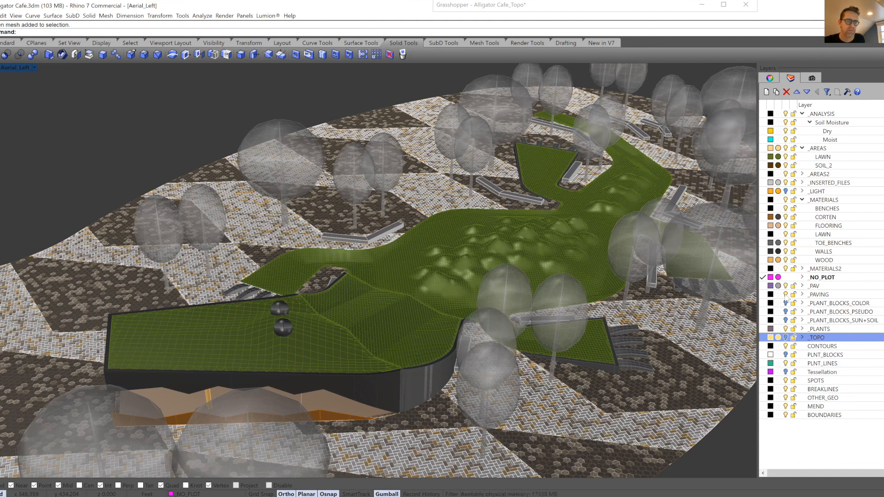
{"action": "left_click", "coordinate": [786, 295]}
{"action": "scroll", "coordinate": [469, 280], "scroll_direction": "down", "scroll_amount": 10}
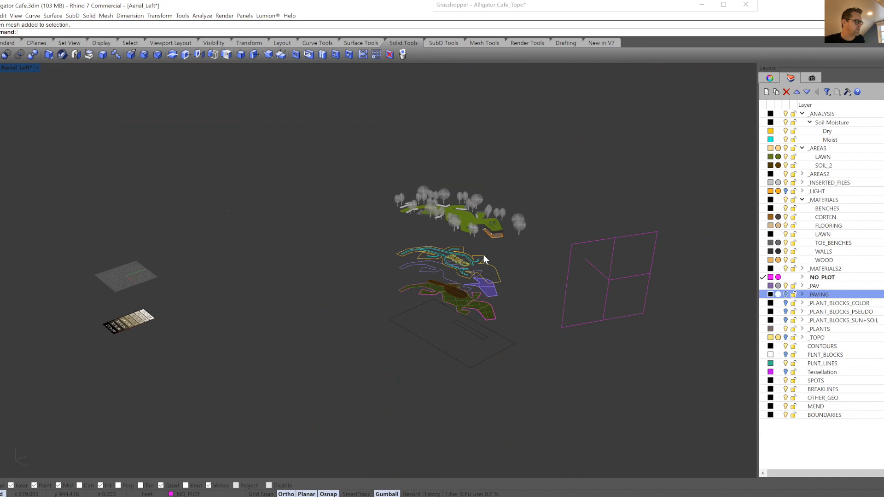
{"action": "scroll", "coordinate": [483, 257], "scroll_direction": "up", "scroll_amount": 6}
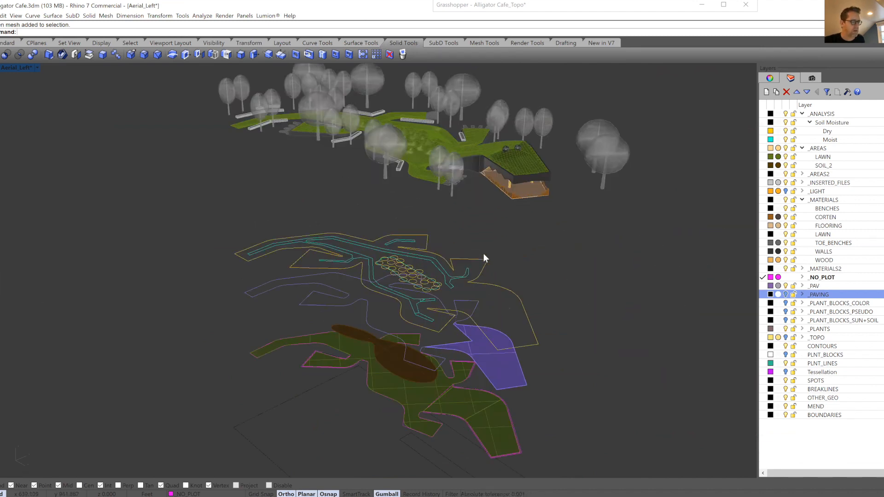
{"action": "right_click_drag", "start_coordinate": [463, 276], "coordinate": [481, 298]}
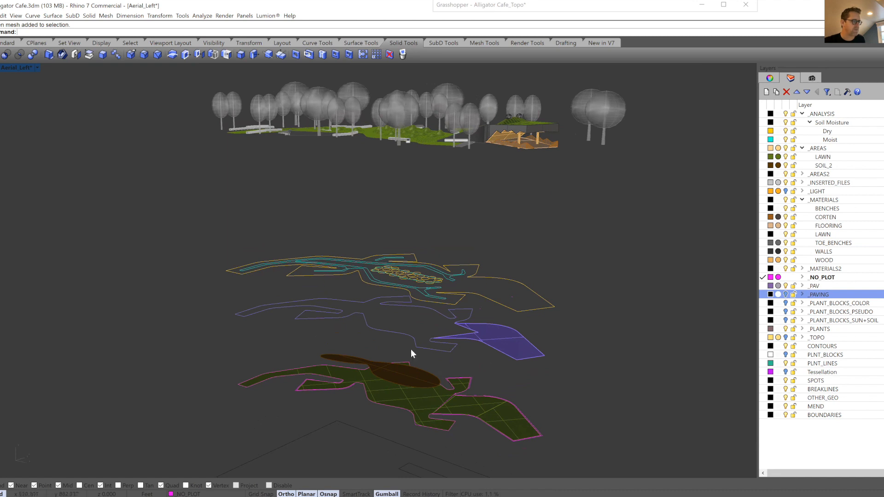
{"action": "right_click_drag", "start_coordinate": [455, 388], "coordinate": [448, 159]}
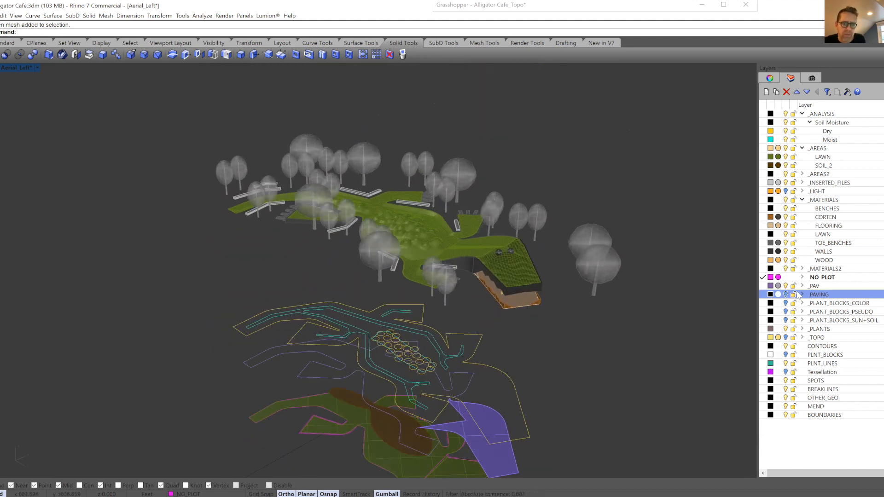
- Hide the _PLANTS layer to clear the trees from around the alligator landform
{"action": "left_click", "coordinate": [786, 330]}
{"action": "left_click", "coordinate": [786, 329]}
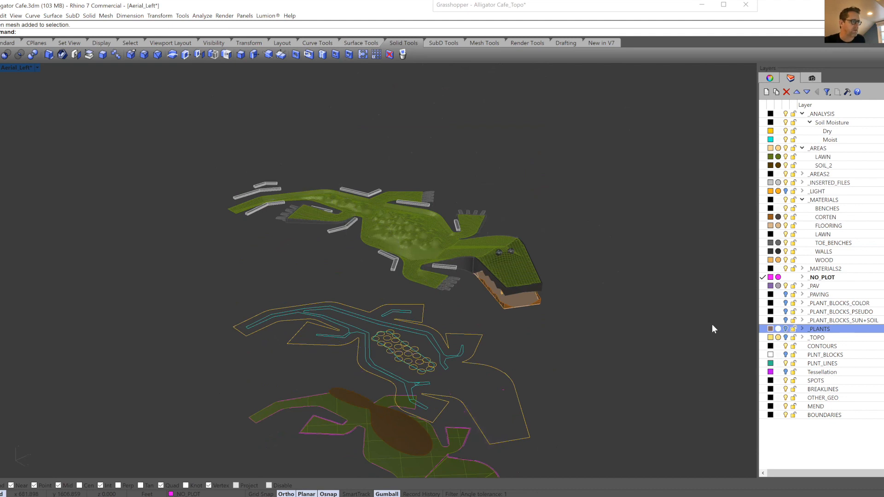
{"action": "right_click_drag", "start_coordinate": [447, 261], "coordinate": [429, 263], "text": "shift"}
{"action": "scroll", "coordinate": [429, 263], "scroll_direction": "up", "scroll_amount": 2}
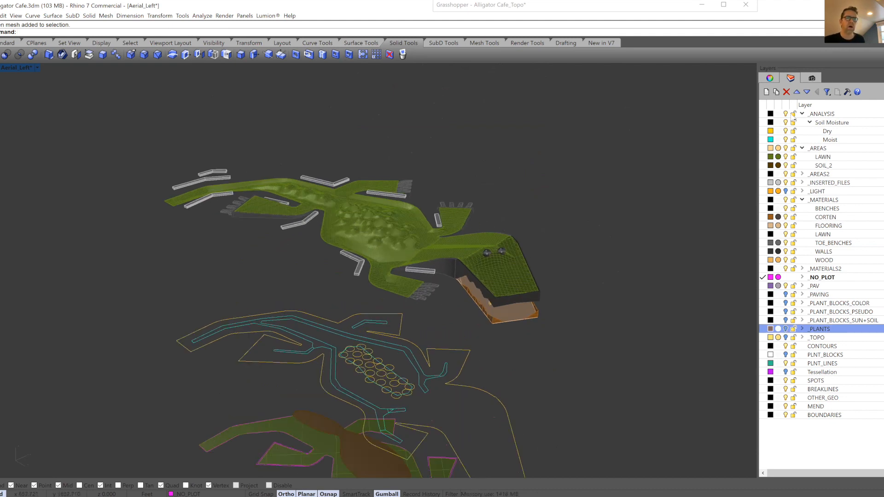
- Hide the _ANALYSIS, _MATERIALS and _MATERIALS2 layers and collapse the _MATERIALS group
{"action": "left_click", "coordinate": [786, 113]}
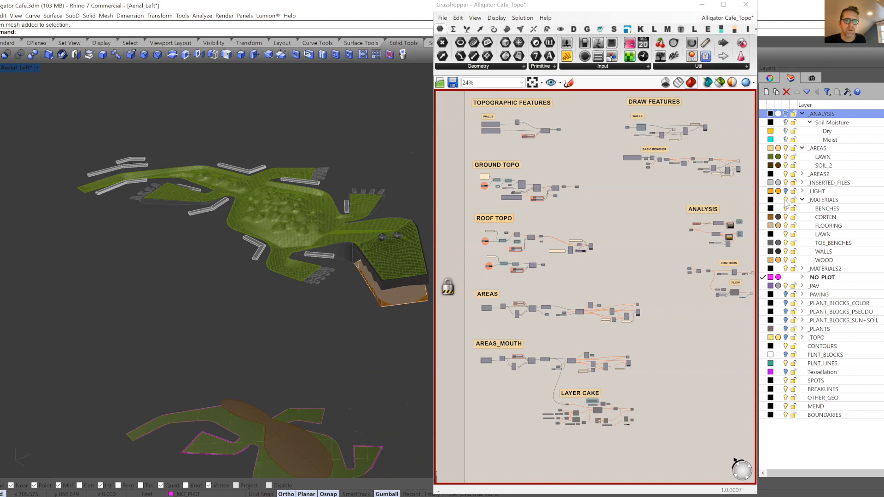
{"action": "left_click", "coordinate": [802, 200]}
{"action": "left_click", "coordinate": [786, 200]}
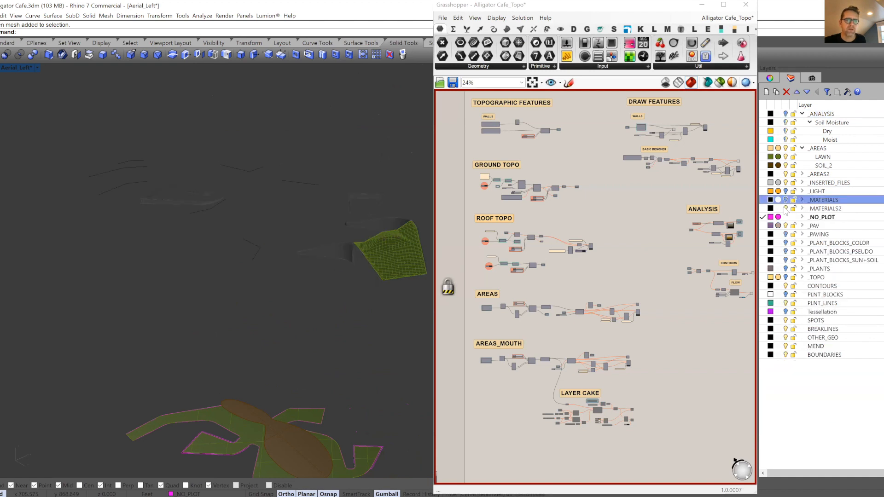
{"action": "left_click", "coordinate": [785, 209]}
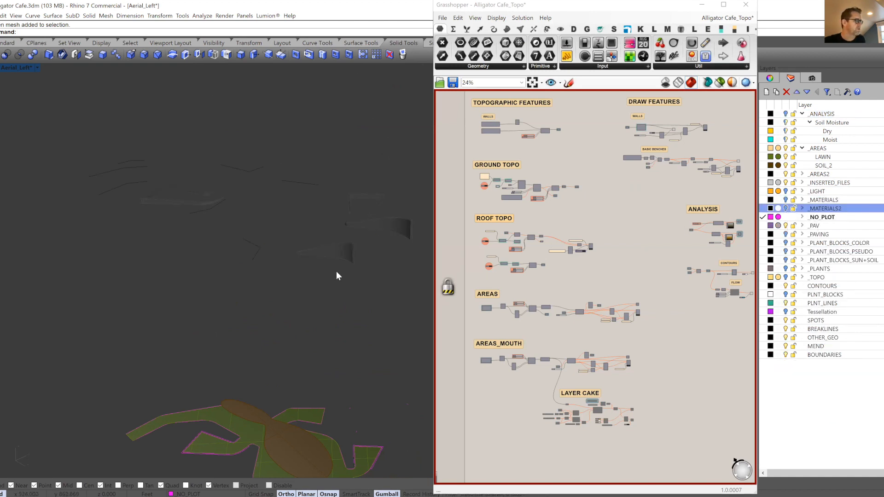
- Unlock the Grasshopper solver so that the Alligator Cafe_Topo definition computes its preview geometry
{"action": "right_click_drag", "start_coordinate": [292, 268], "coordinate": [314, 268]}
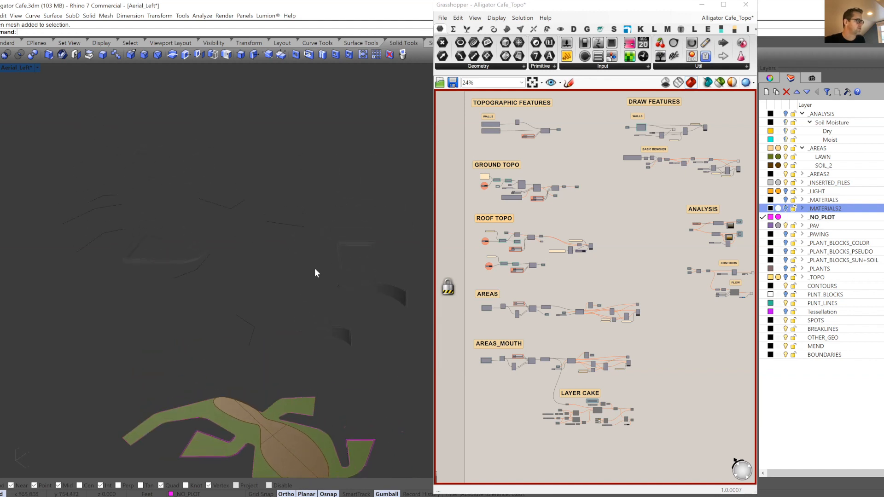
{"action": "scroll", "coordinate": [316, 267], "scroll_direction": "up", "scroll_amount": 3}
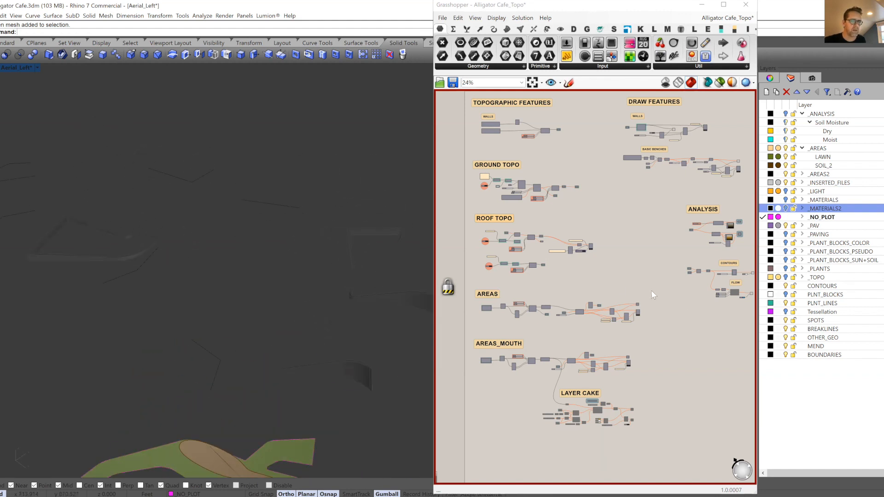
{"action": "middle_click", "coordinate": [656, 265]}
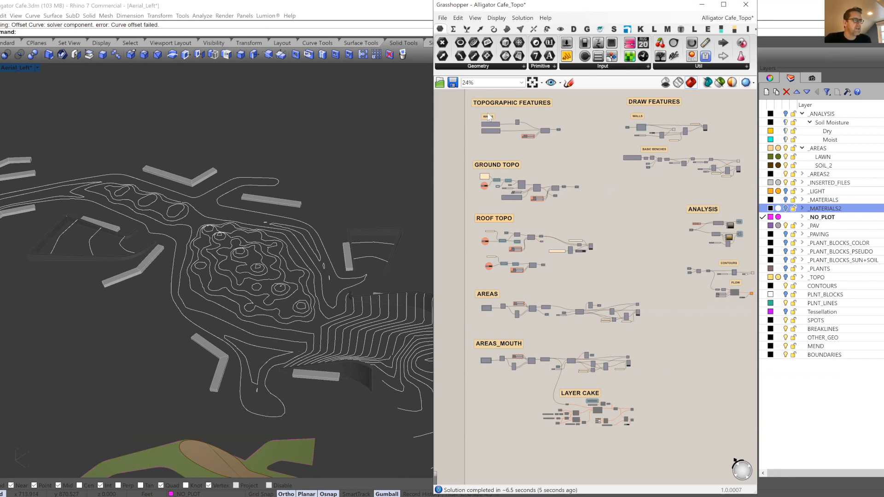
- Examine the _TOPO::_FEATURES::WALL pipeline in the WALLS group and highlight its referenced curves in the model
{"action": "scroll", "coordinate": [489, 116], "scroll_direction": "up", "scroll_amount": 6}
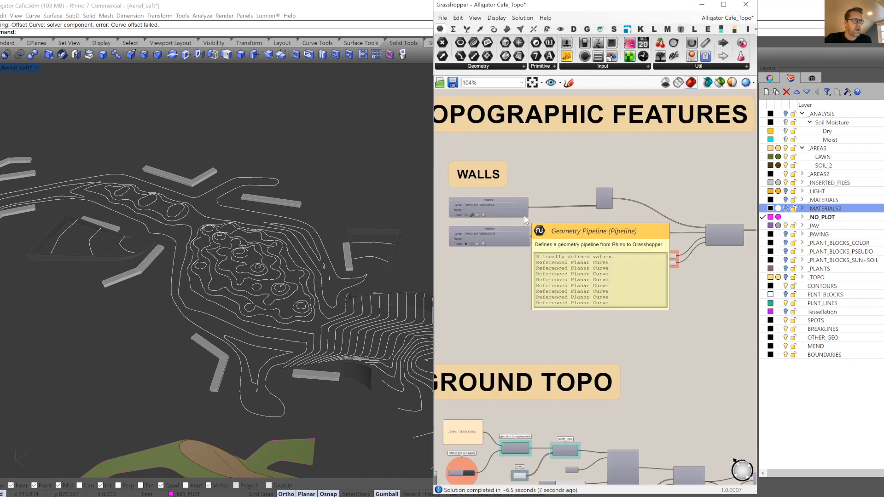
{"action": "scroll", "coordinate": [524, 214], "scroll_direction": "down", "scroll_amount": 1}
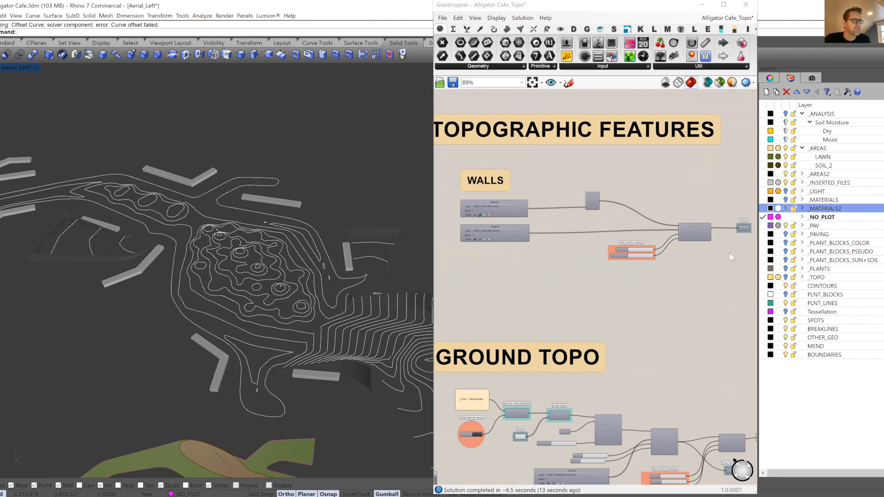
{"action": "left_click", "coordinate": [484, 208]}
{"action": "scroll", "coordinate": [484, 205], "scroll_direction": "up", "scroll_amount": 5}
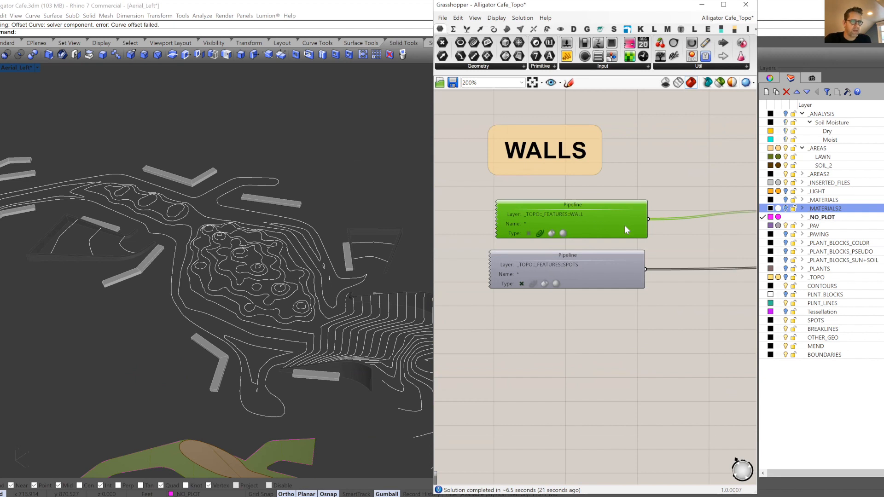
{"action": "right_click_drag", "start_coordinate": [276, 389], "coordinate": [311, 268], "text": "shift"}
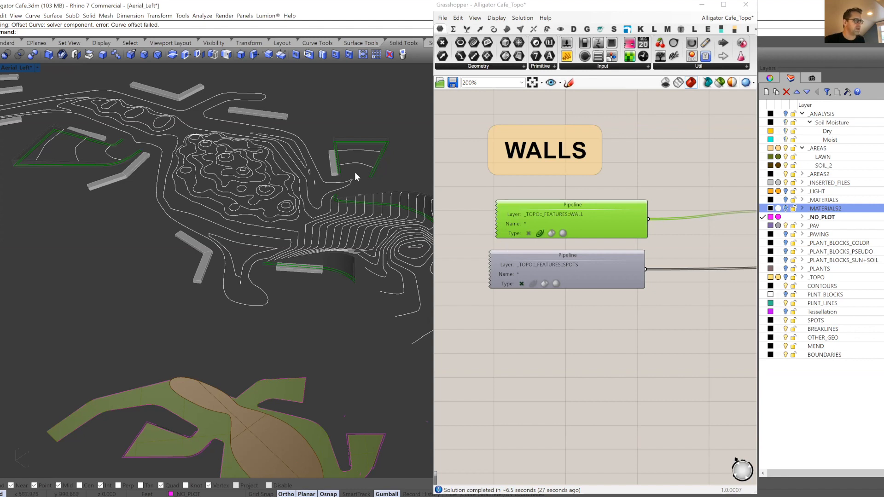
- Examine the _TOPO::_FEATURES::SPOTS pipeline's points at the ends of the curved wall, and select both WALLS pipelines
{"action": "left_click", "coordinate": [558, 270]}
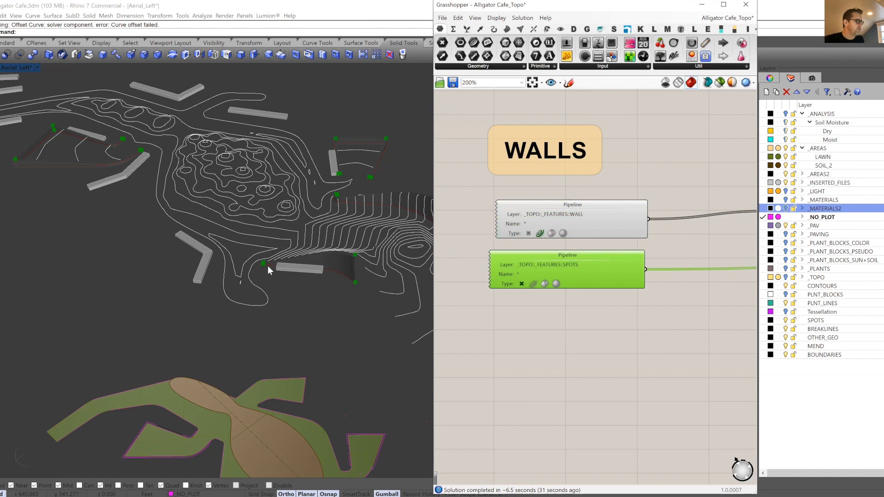
{"action": "right_click_drag", "start_coordinate": [278, 254], "coordinate": [269, 257]}
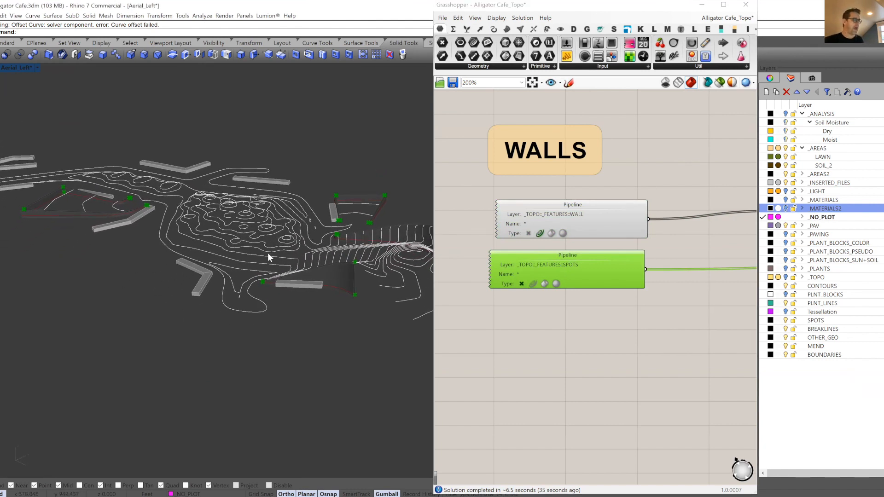
{"action": "scroll", "coordinate": [353, 294], "scroll_direction": "up", "scroll_amount": 2}
{"action": "scroll", "coordinate": [353, 290], "scroll_direction": "up", "scroll_amount": 5}
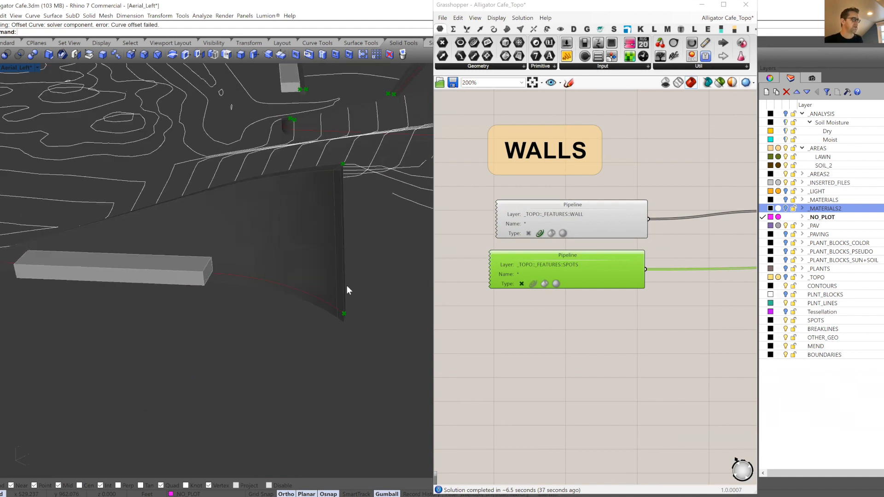
{"action": "right_click_drag", "start_coordinate": [372, 283], "coordinate": [286, 104]}
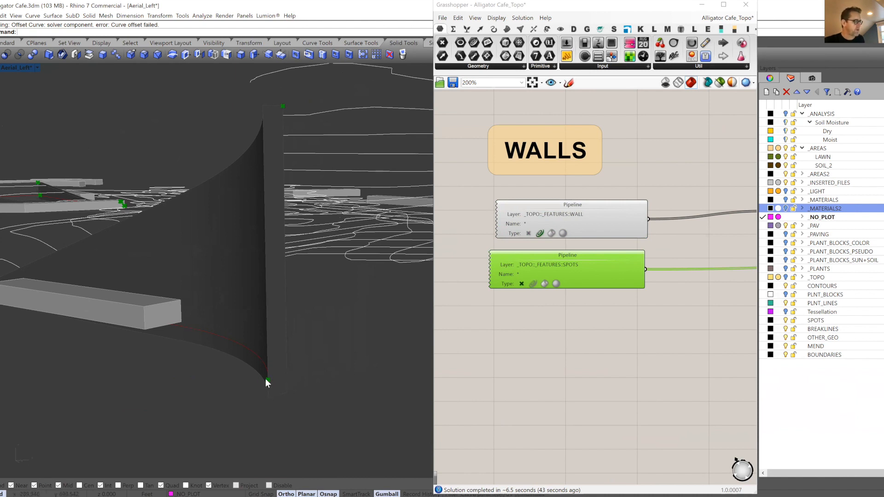
{"action": "right_click_drag", "start_coordinate": [267, 382], "coordinate": [302, 313]}
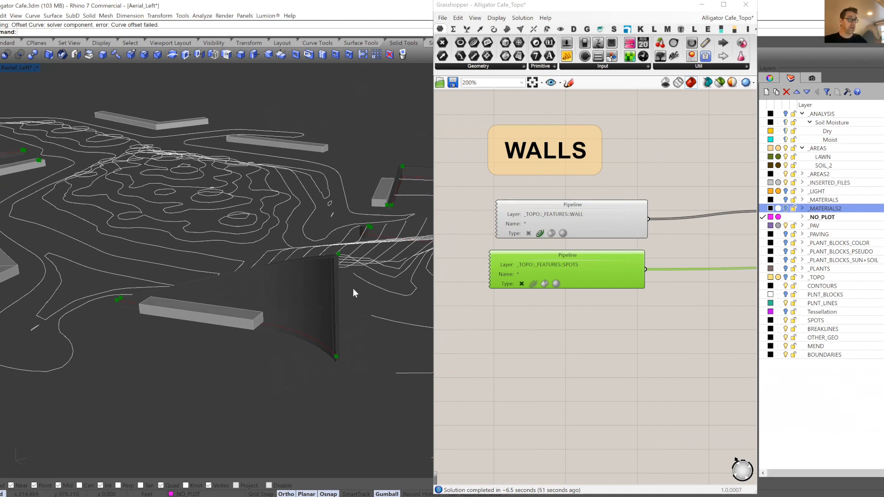
{"action": "scroll", "coordinate": [353, 289], "scroll_direction": "down", "scroll_amount": 3}
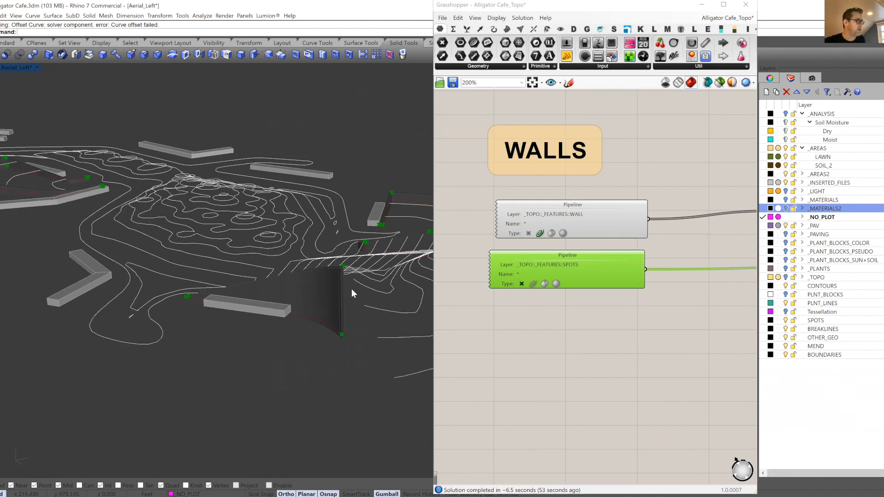
{"action": "right_click_drag", "start_coordinate": [173, 274], "coordinate": [207, 315], "text": "shift"}
{"action": "scroll", "coordinate": [206, 315], "scroll_direction": "down", "scroll_amount": 2}
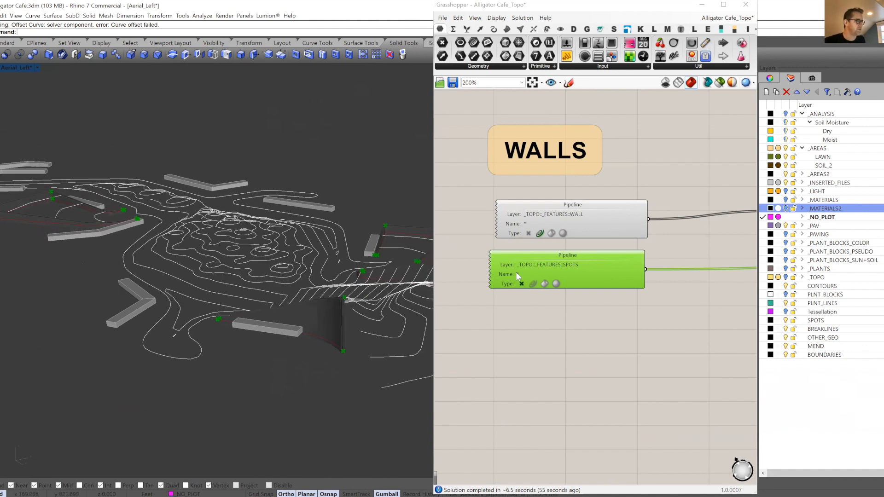
{"action": "left_click_drag", "start_coordinate": [687, 195], "coordinate": [574, 296]}
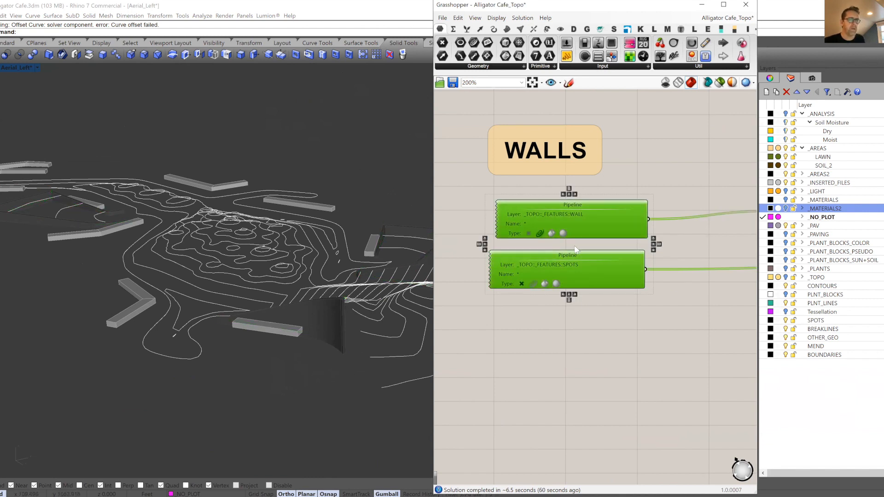
- Turn on the _TOPO layer and expand it to show its sublayers and their reference geometry in the model
{"action": "left_click", "coordinate": [811, 278]}
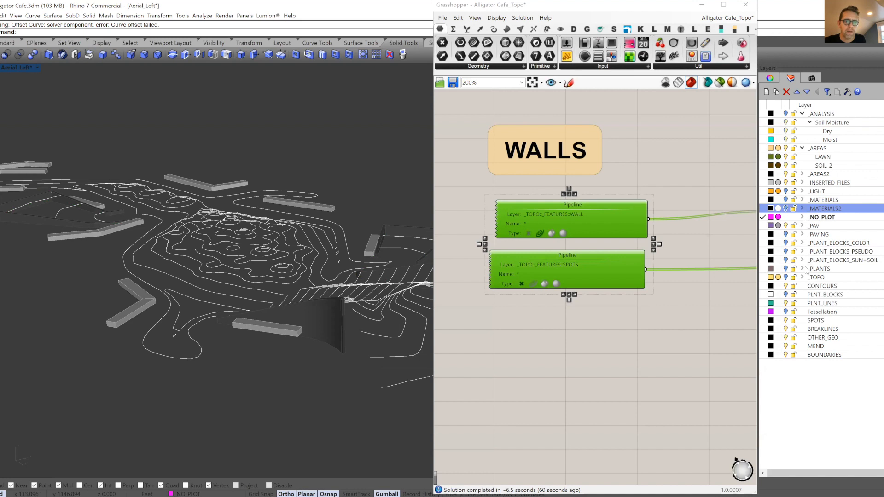
{"action": "left_click", "coordinate": [803, 279]}
{"action": "left_click", "coordinate": [802, 278]}
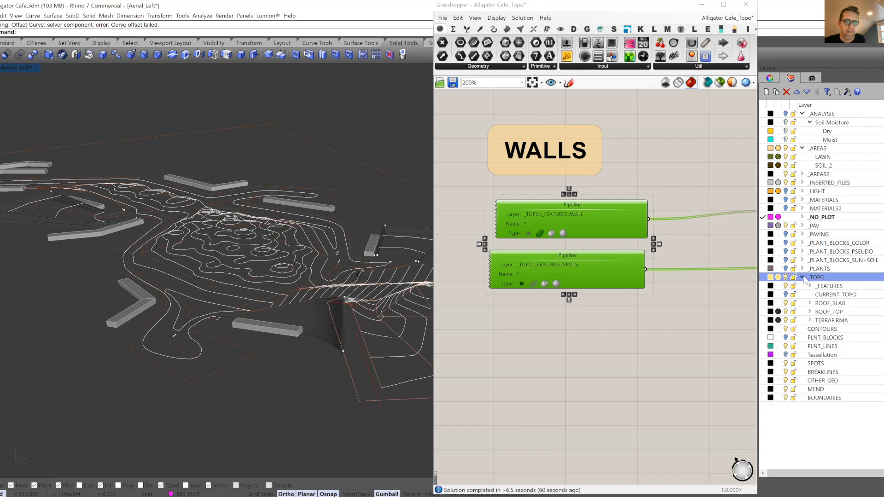
{"action": "right_click_drag", "start_coordinate": [289, 313], "coordinate": [295, 317]}
{"action": "scroll", "coordinate": [295, 318], "scroll_direction": "up", "scroll_amount": 10}
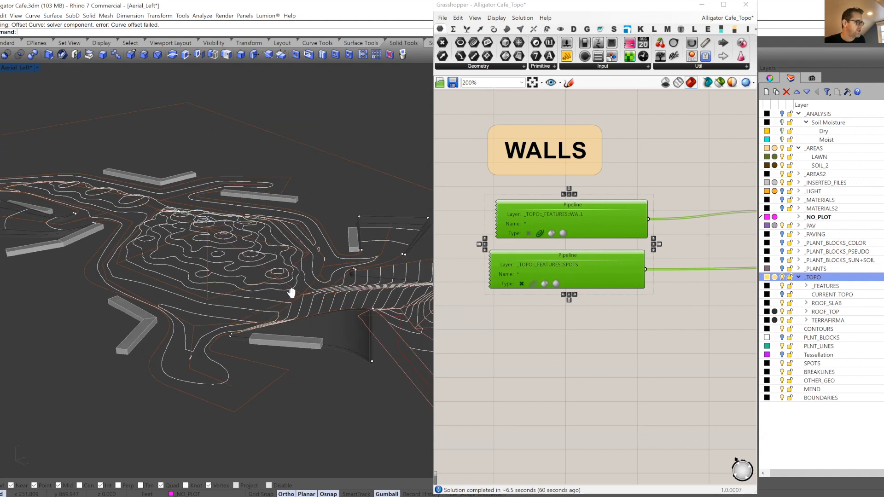
{"action": "scroll", "coordinate": [316, 272], "scroll_direction": "down", "scroll_amount": 8}
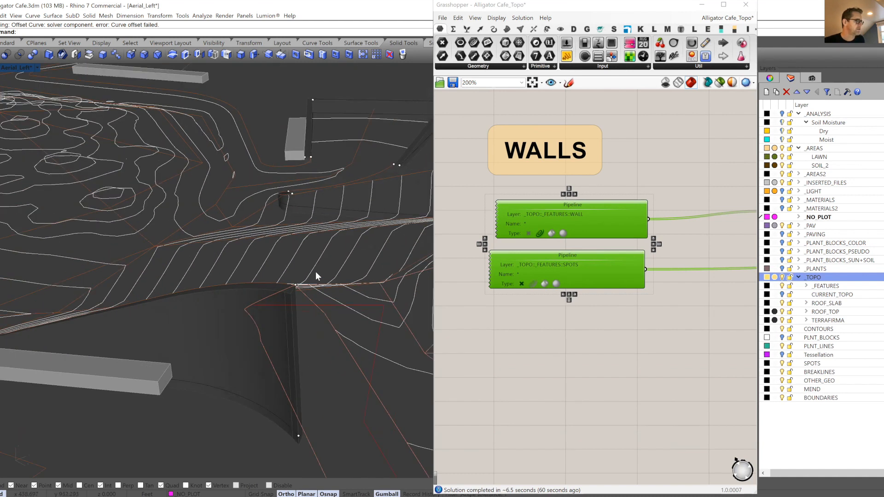
- Try moving the spot point at the angled wall's corner vertically to reshape the generated wall, and undo the move
{"action": "right_click_drag", "start_coordinate": [340, 211], "coordinate": [56, 198], "text": "shift"}
{"action": "right_click_drag", "start_coordinate": [323, 304], "coordinate": [214, 310]}
{"action": "scroll", "coordinate": [213, 310], "scroll_direction": "up", "scroll_amount": 4}
{"action": "left_click", "coordinate": [253, 297]}
{"action": "left_click_drag", "start_coordinate": [251, 284], "coordinate": [254, 269]}
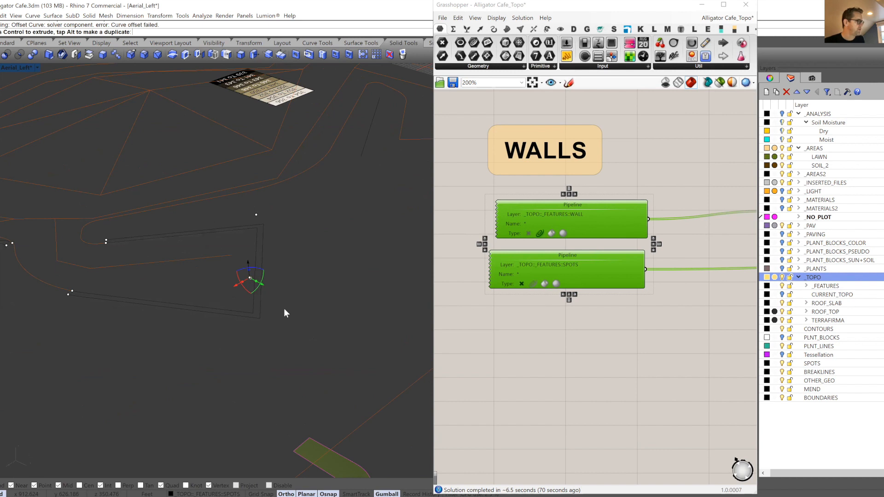
{"action": "right_click_drag", "start_coordinate": [172, 258], "coordinate": [268, 264]}
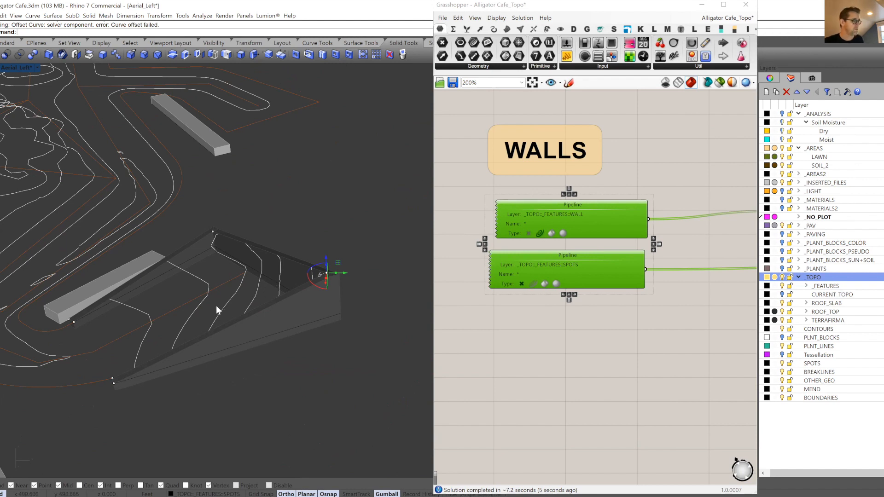
{"action": "right_click_drag", "start_coordinate": [266, 318], "coordinate": [276, 329]}
{"action": "key", "text": "ctrl+z"}
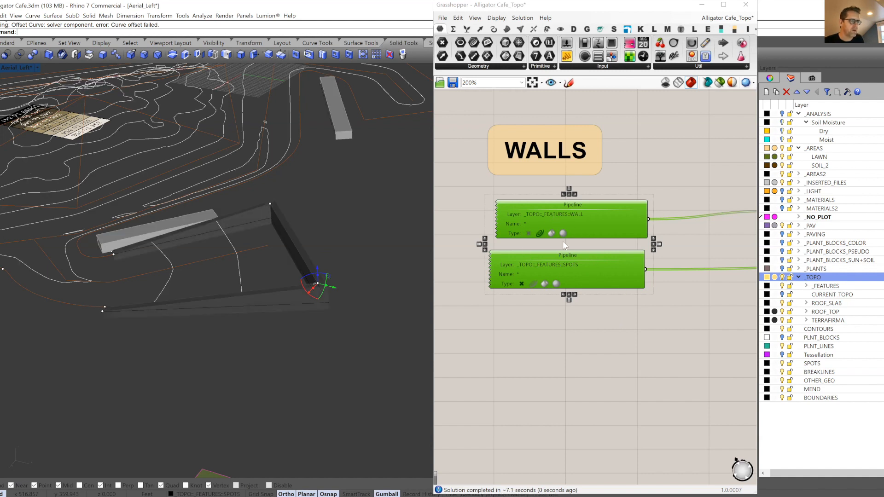
- Trace the WALLS wires to the create walls component and its Wall Creation Settings, and deselect the spot point in the model
{"action": "right_click_drag", "start_coordinate": [675, 266], "coordinate": [559, 270]}
{"action": "scroll", "coordinate": [559, 271], "scroll_direction": "down", "scroll_amount": 2}
{"action": "right_click_drag", "start_coordinate": [576, 233], "coordinate": [472, 211]}
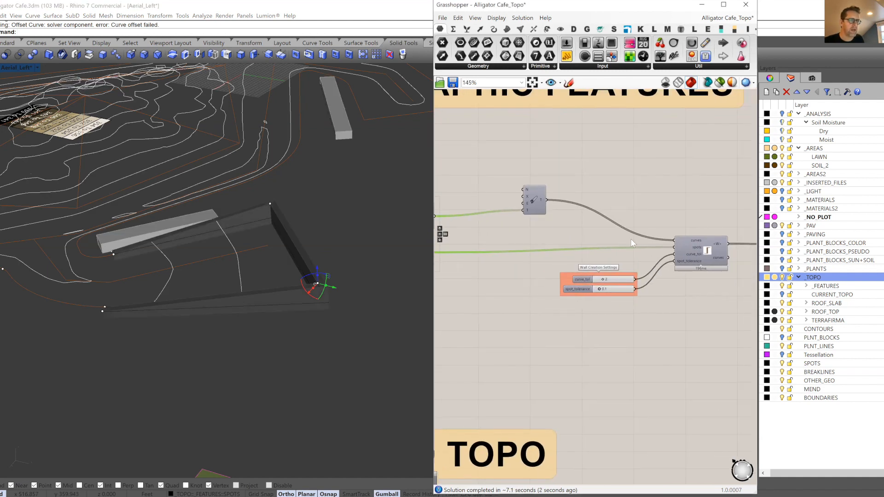
{"action": "right_click_drag", "start_coordinate": [670, 239], "coordinate": [597, 239]}
{"action": "scroll", "coordinate": [599, 242], "scroll_direction": "up", "scroll_amount": 1}
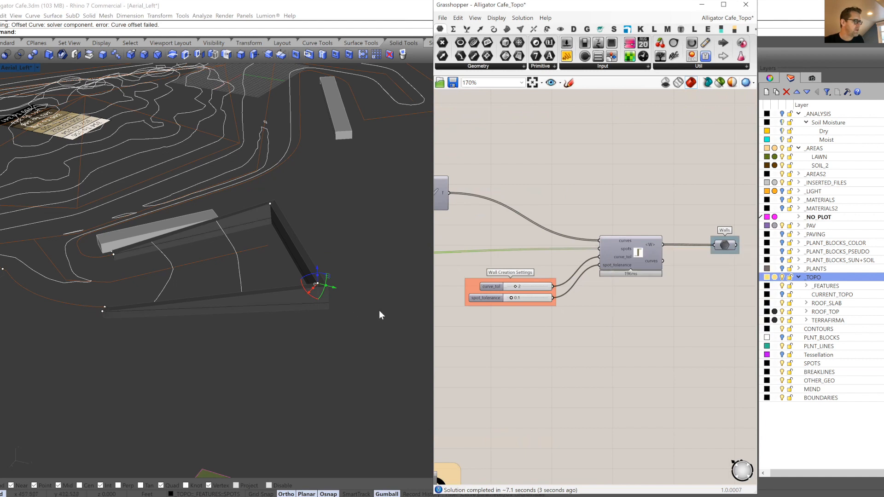
{"action": "left_click", "coordinate": [166, 308]}
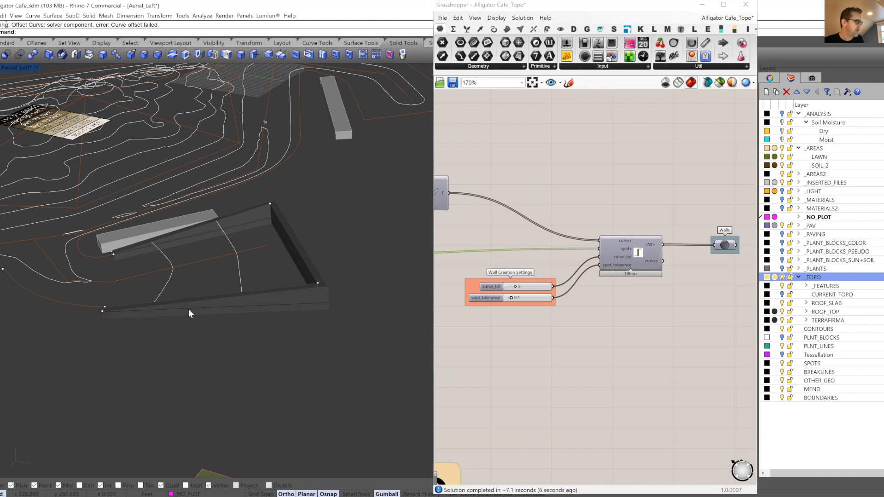
{"action": "scroll", "coordinate": [638, 253], "scroll_direction": "up", "scroll_amount": 1}
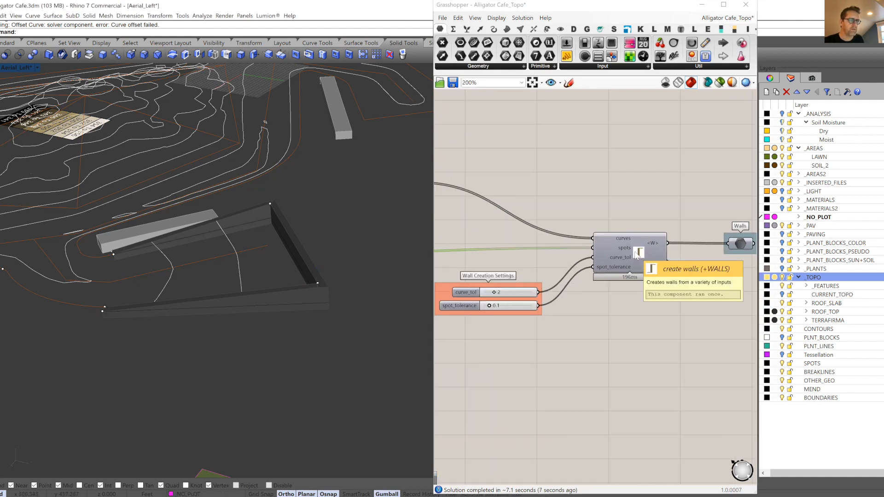
- Examine the create walls component's spots and curve_tol inputs, the curve_tol slider and the Walls output
{"action": "mouse_move", "coordinate": [625, 240]}
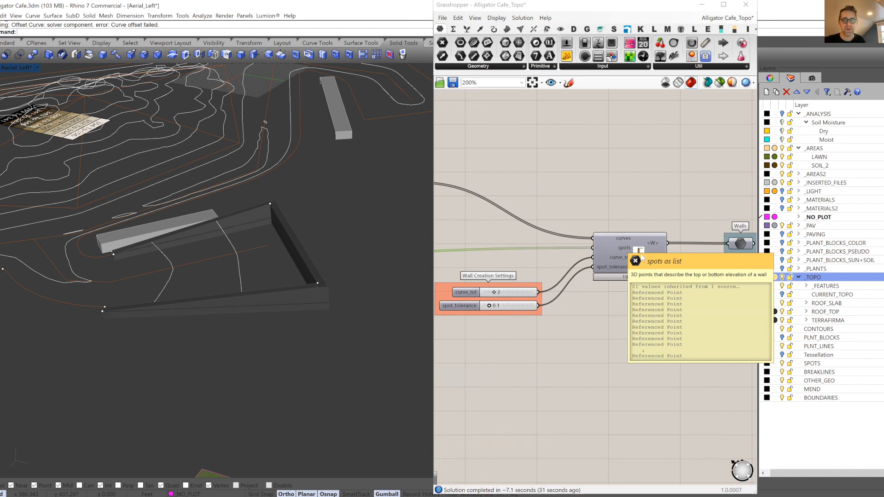
{"action": "left_click", "coordinate": [640, 254]}
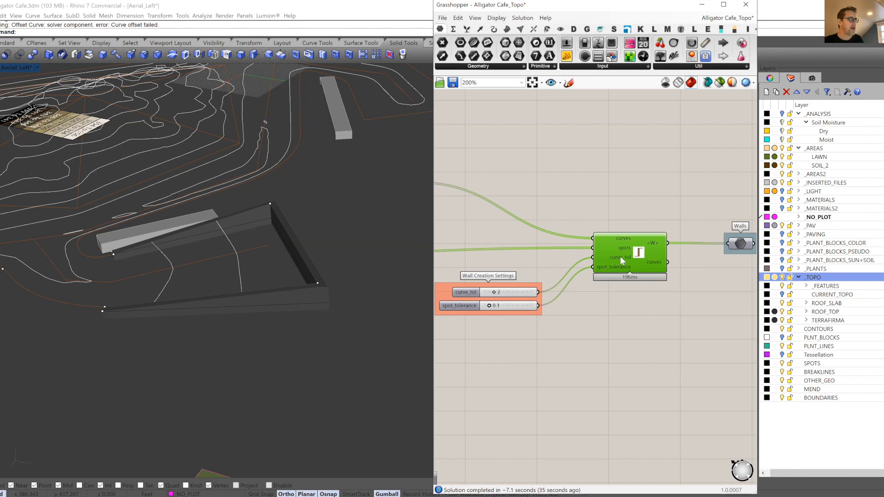
{"action": "mouse_move", "coordinate": [616, 256]}
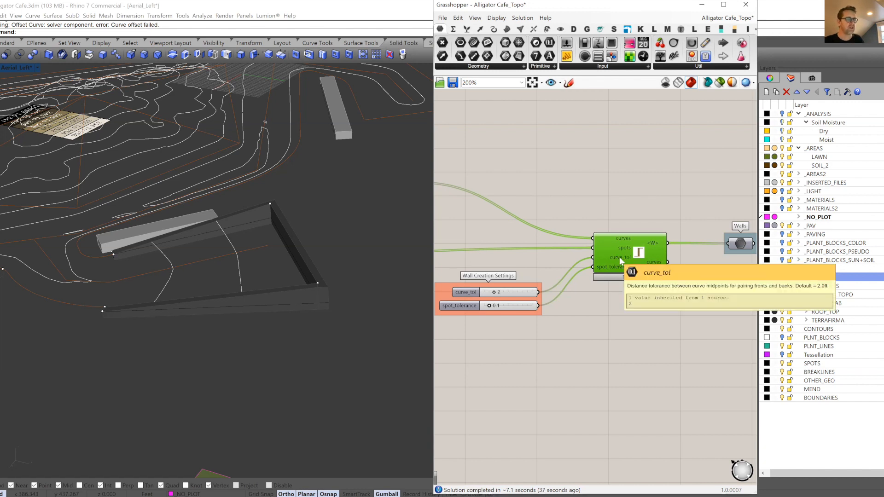
{"action": "mouse_move", "coordinate": [506, 295]}
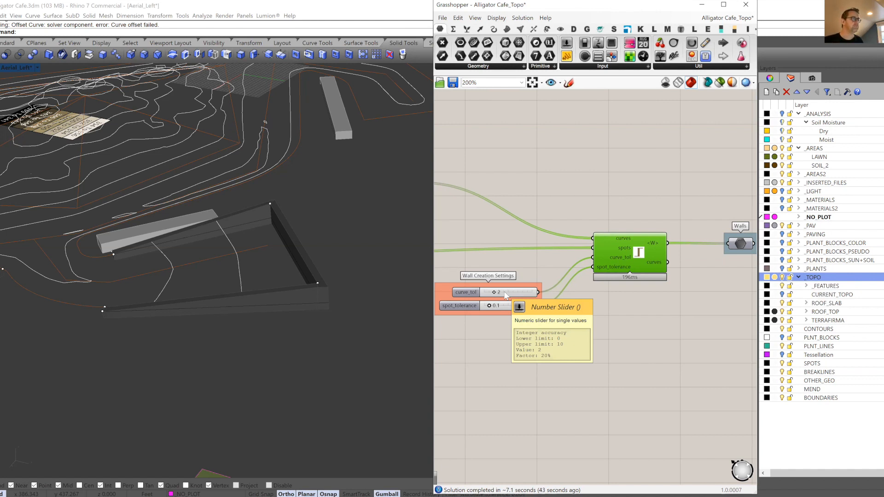
{"action": "right_click_drag", "start_coordinate": [741, 244], "coordinate": [611, 249]}
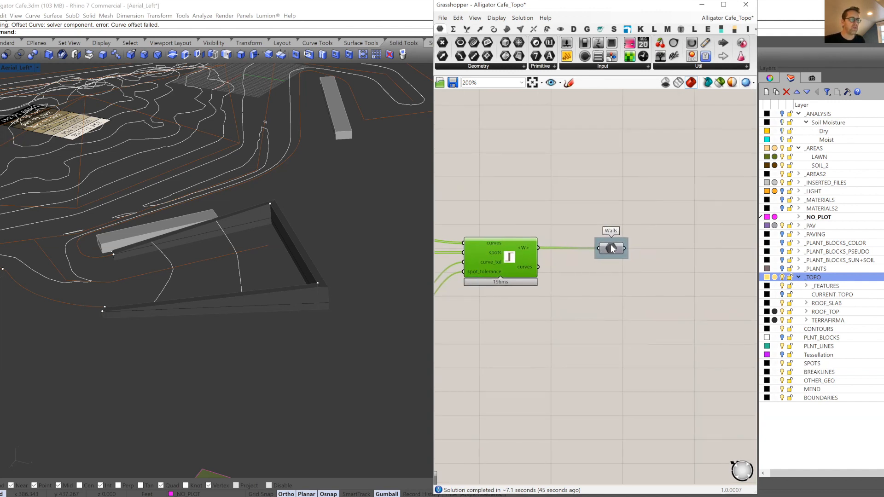
{"action": "mouse_move", "coordinate": [611, 249]}
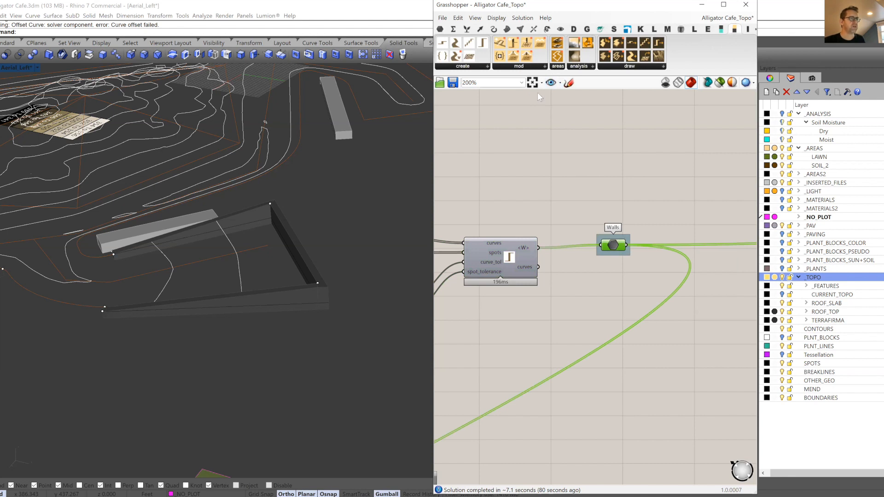
- Review the available mod components, such as add curb cuts, for modifying features and topography
{"action": "left_click", "coordinate": [540, 67]}
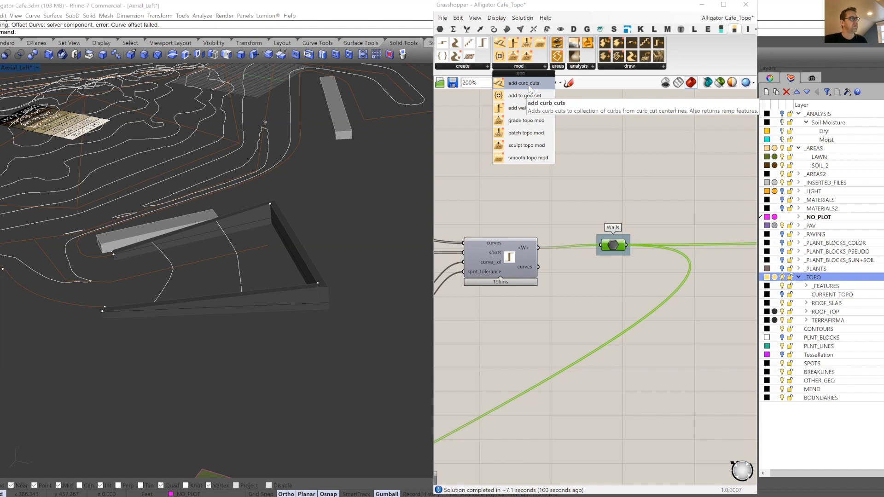
{"action": "left_click", "coordinate": [635, 175]}
{"action": "right_click_drag", "start_coordinate": [635, 176], "coordinate": [610, 188]}
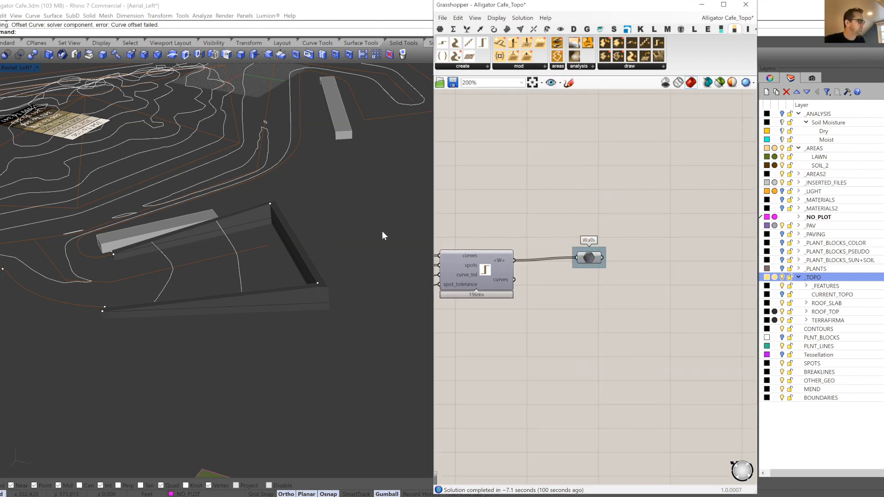
- Select create_topo in the GROUND TOPO group and examine the proposed topo geo set with its _TOPO::TERRAFIRMA layer and Refresh inputs
{"action": "scroll", "coordinate": [382, 236], "scroll_direction": "down", "scroll_amount": 5}
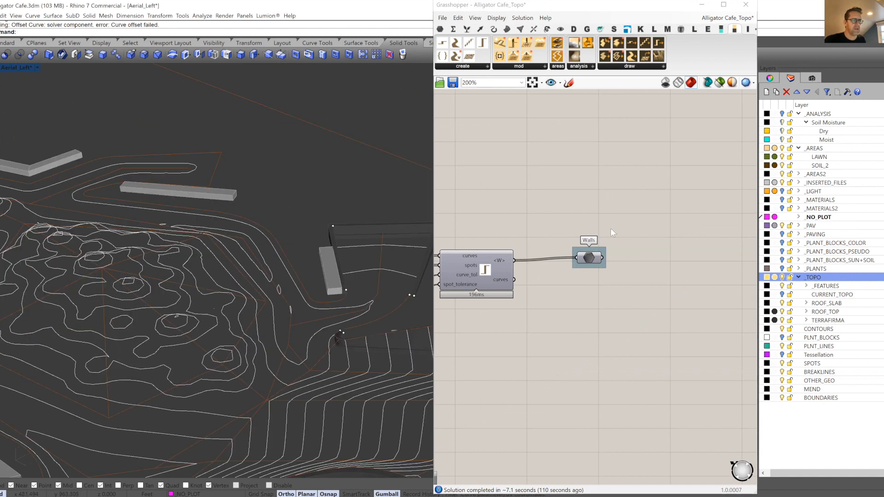
{"action": "scroll", "coordinate": [610, 228], "scroll_direction": "down", "scroll_amount": 6}
{"action": "scroll", "coordinate": [622, 226], "scroll_direction": "down", "scroll_amount": 3}
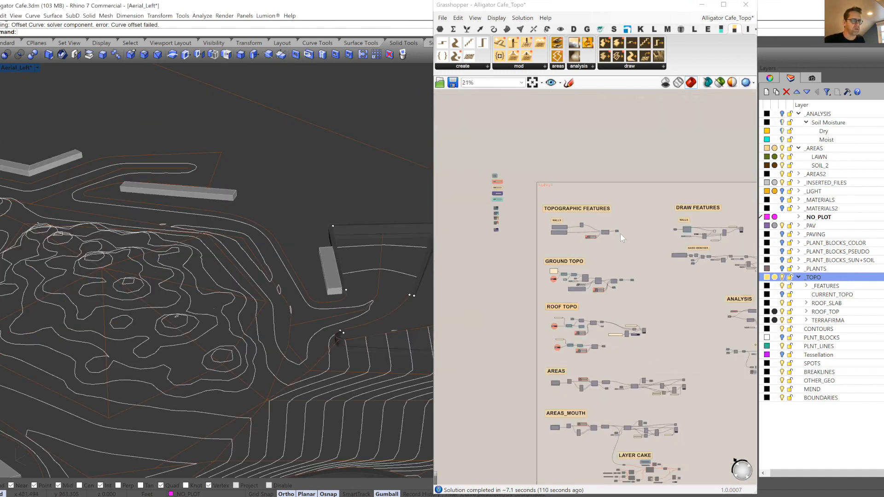
{"action": "scroll", "coordinate": [540, 266], "scroll_direction": "up", "scroll_amount": 5}
{"action": "scroll", "coordinate": [539, 267], "scroll_direction": "up", "scroll_amount": 3}
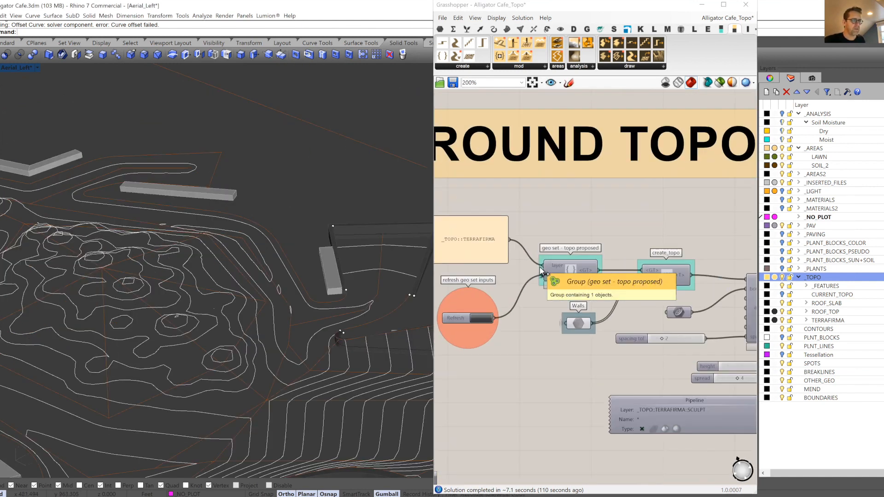
{"action": "left_click", "coordinate": [682, 280]}
{"action": "right_click_drag", "start_coordinate": [575, 275], "coordinate": [633, 270]}
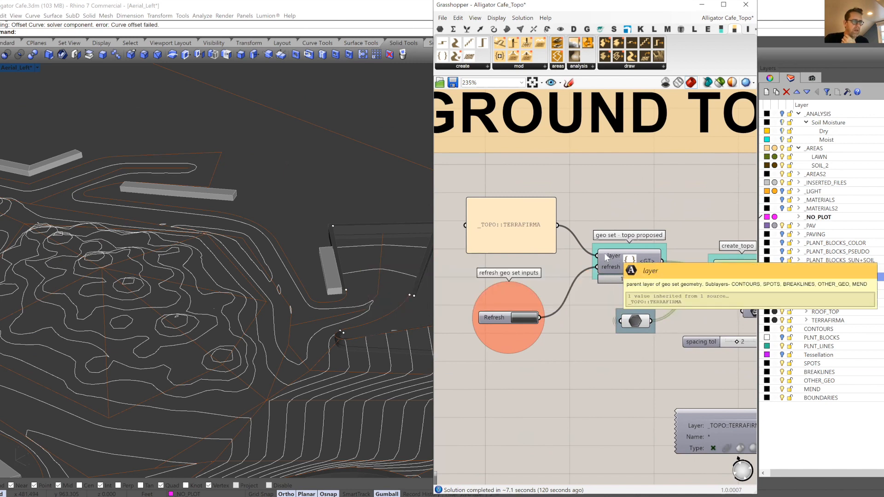
{"action": "scroll", "coordinate": [495, 225], "scroll_direction": "up", "scroll_amount": 3}
{"action": "scroll", "coordinate": [537, 239], "scroll_direction": "down", "scroll_amount": 2}
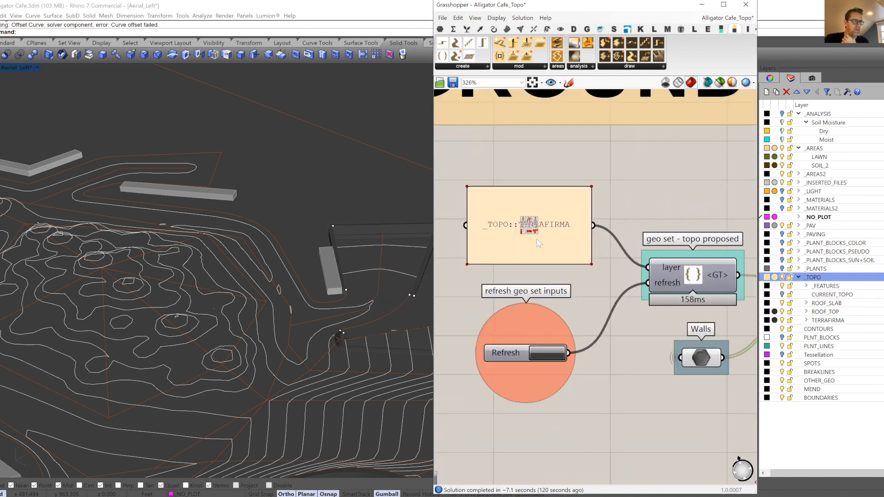
{"action": "scroll", "coordinate": [537, 239], "scroll_direction": "down", "scroll_amount": 1}
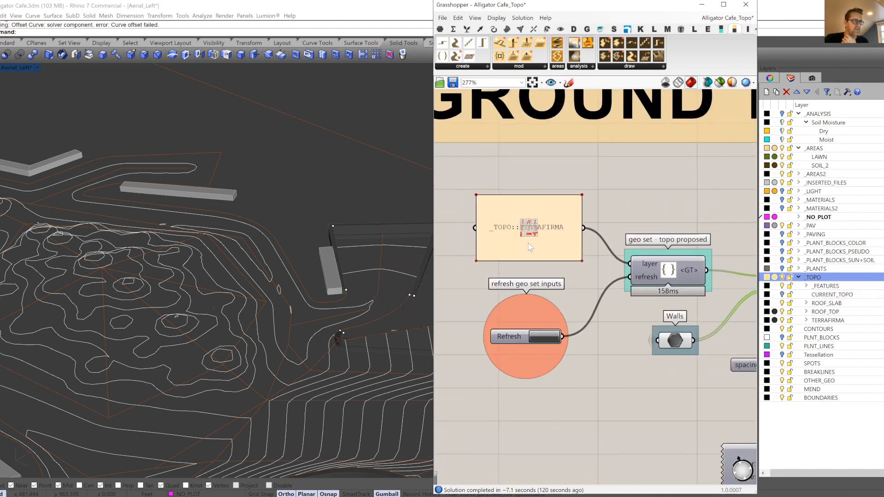
- Expand the TERRAFIRMA layer's sublayers and select the closed breakline around the central mounds in the model
{"action": "left_click", "coordinate": [807, 320]}
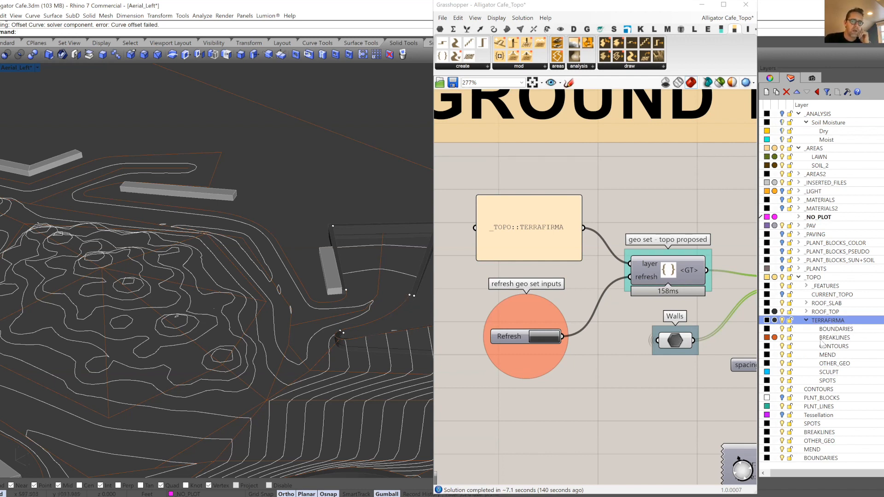
{"action": "scroll", "coordinate": [347, 287], "scroll_direction": "down", "scroll_amount": 2}
{"action": "left_click", "coordinate": [276, 307]}
{"action": "right_click_drag", "start_coordinate": [255, 288], "coordinate": [288, 300]}
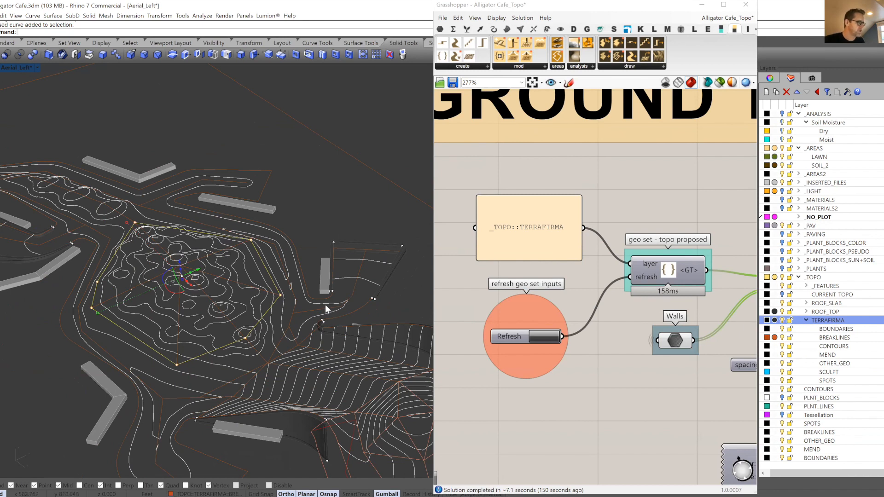
{"action": "scroll", "coordinate": [325, 305], "scroll_direction": "up", "scroll_amount": 5}
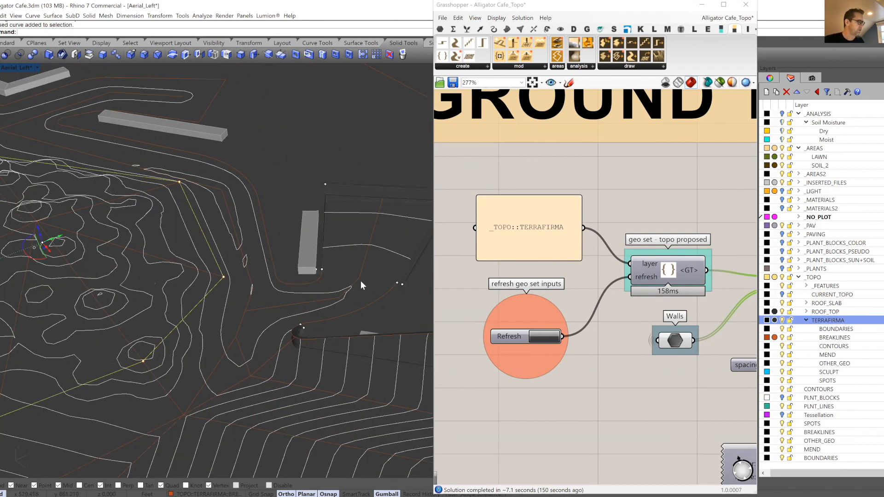
{"action": "scroll", "coordinate": [361, 281], "scroll_direction": "down", "scroll_amount": 5}
- Turn on control points for the breaklines meeting near the V-shaped bench and move their shared point vertically
{"action": "scroll", "coordinate": [244, 291], "scroll_direction": "up", "scroll_amount": 10}
{"action": "left_click", "coordinate": [253, 322]}
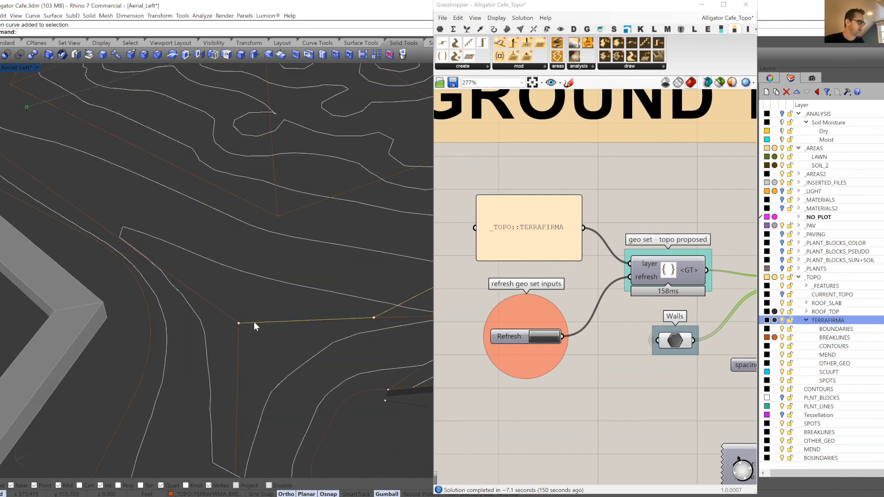
{"action": "left_click", "coordinate": [232, 319], "text": "shift"}
{"action": "key", "text": "F10"}
{"action": "left_click_drag", "start_coordinate": [226, 290], "coordinate": [256, 341]}
{"action": "right_click_drag", "start_coordinate": [256, 341], "coordinate": [236, 263]}
{"action": "left_click_drag", "start_coordinate": [236, 263], "coordinate": [236, 261]}
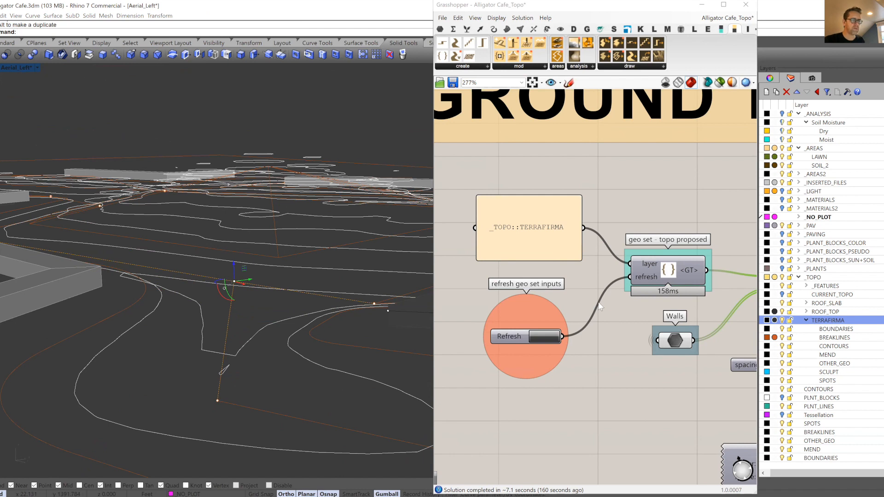
- Refresh the geo set inputs to regenerate the ground topo contours from the edited breaklines
{"action": "right_click_drag", "start_coordinate": [604, 306], "coordinate": [613, 260]}
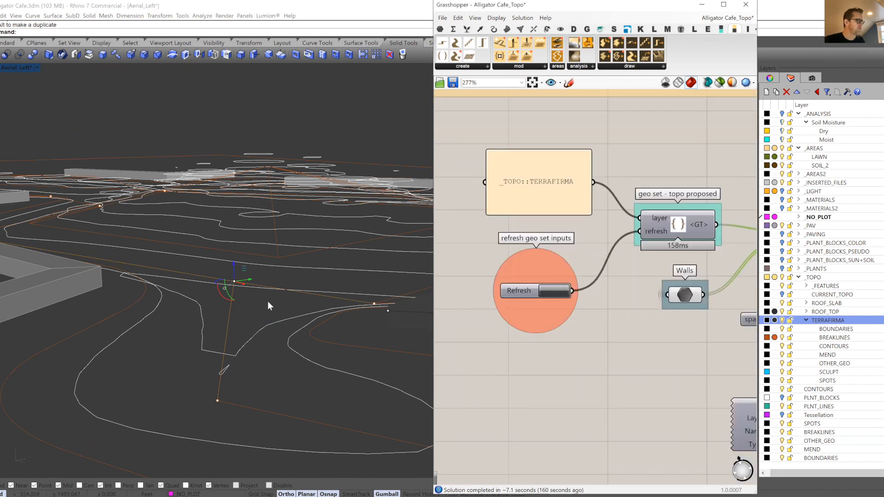
{"action": "right_click_drag", "start_coordinate": [267, 301], "coordinate": [271, 324]}
{"action": "scroll", "coordinate": [277, 303], "scroll_direction": "down", "scroll_amount": 5}
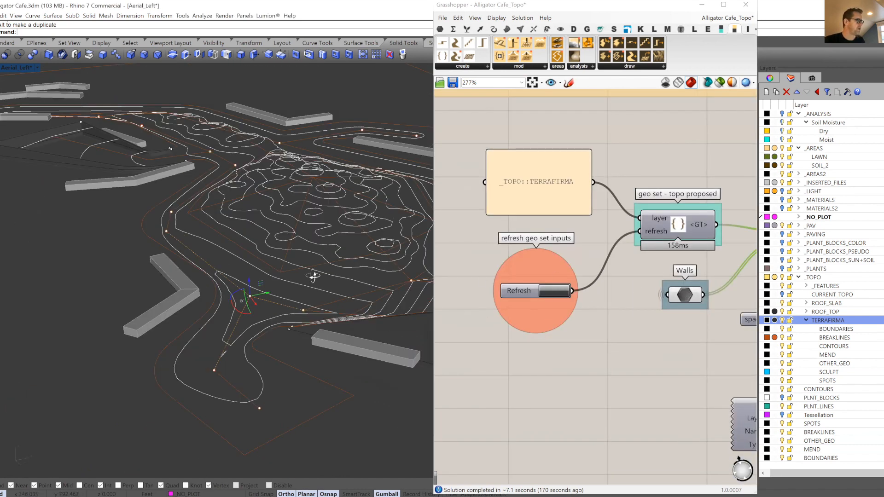
{"action": "scroll", "coordinate": [313, 276], "scroll_direction": "up", "scroll_amount": 3}
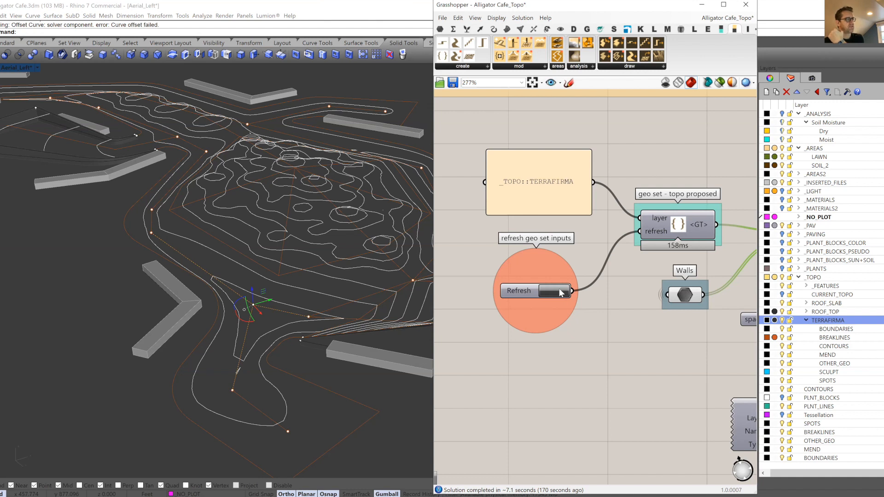
{"action": "left_click", "coordinate": [561, 293]}
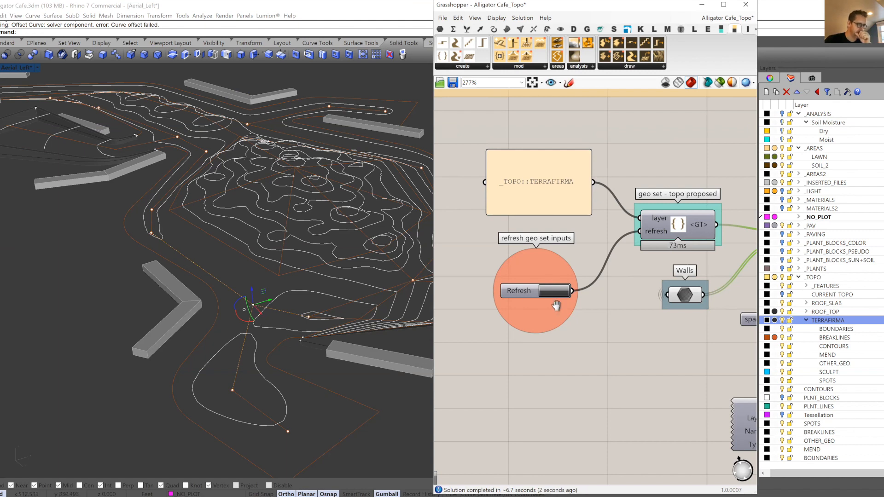
{"action": "right_click_drag", "start_coordinate": [559, 307], "coordinate": [521, 296]}
{"action": "scroll", "coordinate": [521, 295], "scroll_direction": "down", "scroll_amount": 10}
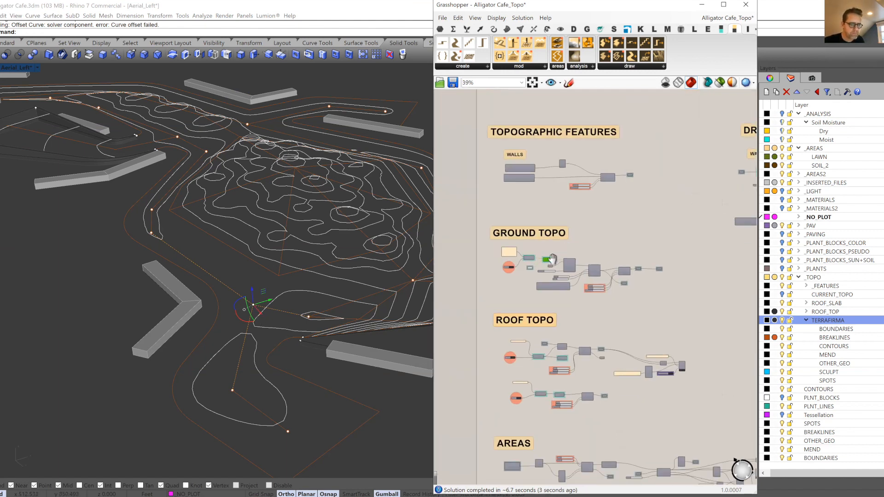
- Turn on the preview of the elevation-coloured mesh output in the ANALYSIS group and inspect it in the model
{"action": "scroll", "coordinate": [690, 289], "scroll_direction": "up", "scroll_amount": 5}
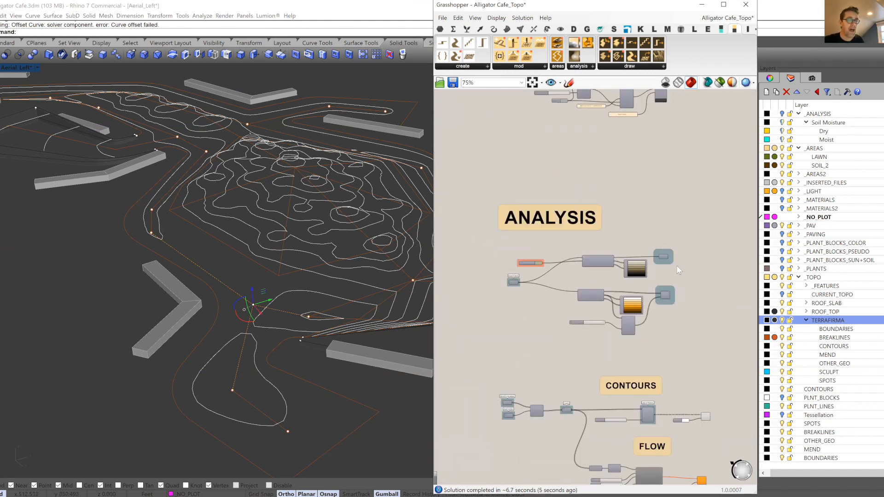
{"action": "scroll", "coordinate": [675, 265], "scroll_direction": "up", "scroll_amount": 4}
{"action": "right_click_drag", "start_coordinate": [457, 257], "coordinate": [634, 241]}
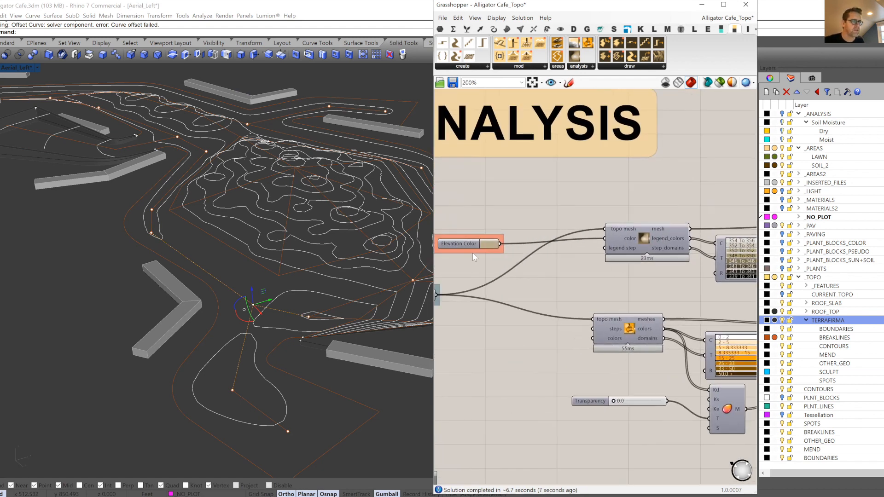
{"action": "right_click_drag", "start_coordinate": [581, 251], "coordinate": [537, 253]}
{"action": "left_click", "coordinate": [479, 280]}
{"action": "scroll", "coordinate": [536, 253], "scroll_direction": "down", "scroll_amount": 1}
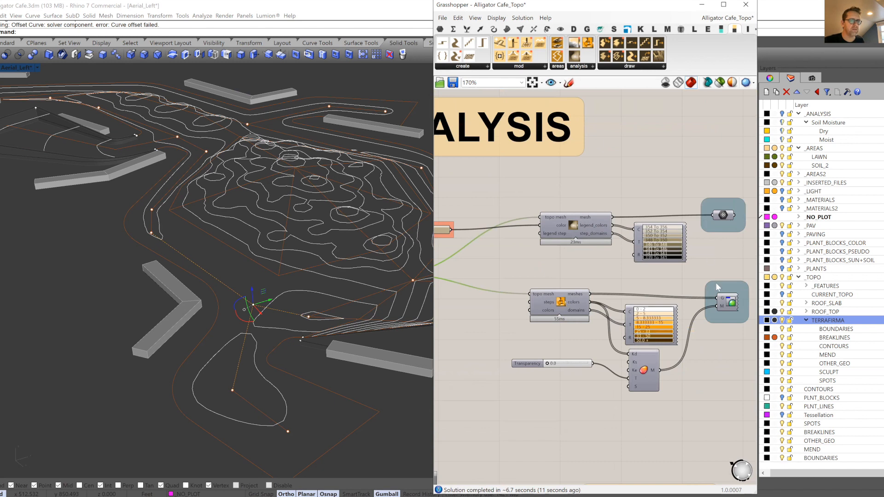
{"action": "left_click", "coordinate": [721, 223]}
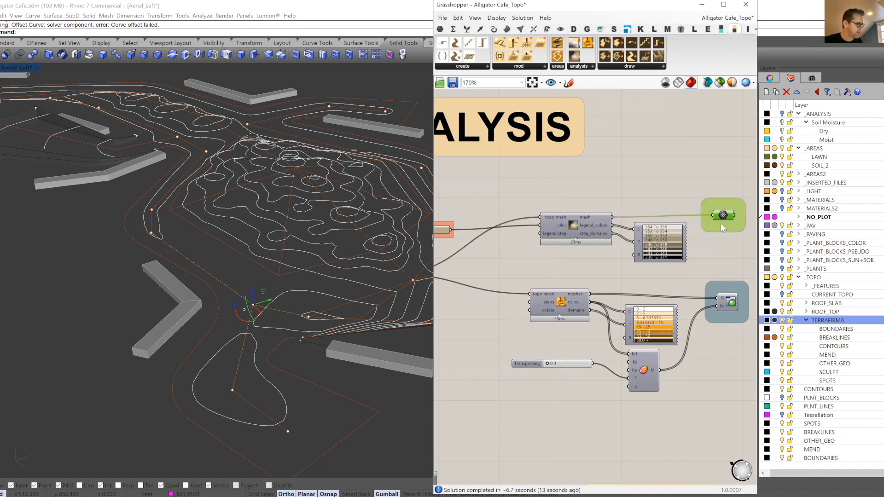
{"action": "scroll", "coordinate": [344, 248], "scroll_direction": "up", "scroll_amount": 2}
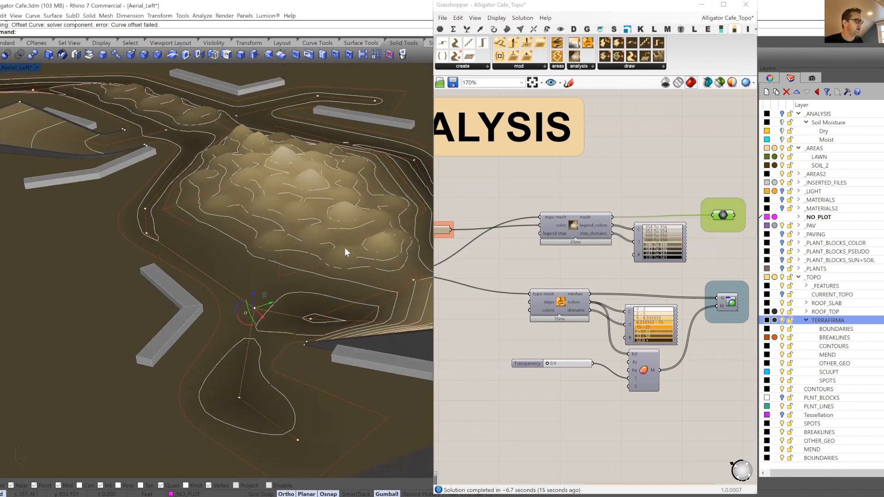
{"action": "scroll", "coordinate": [344, 248], "scroll_direction": "down", "scroll_amount": 1}
{"action": "right_click_drag", "start_coordinate": [262, 249], "coordinate": [281, 239]}
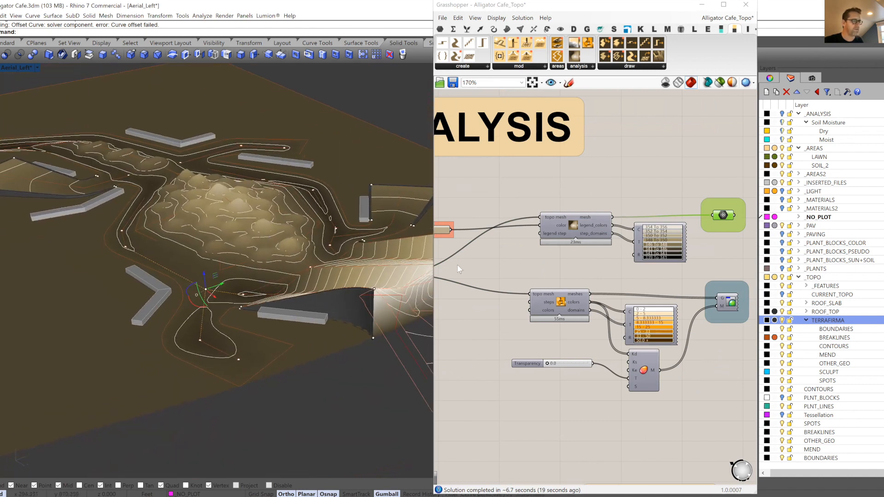
- Swap the ANALYSIS preview from the elevation mesh to the slope analysis and inspect it in the model
{"action": "left_click", "coordinate": [720, 316], "text": "shift"}
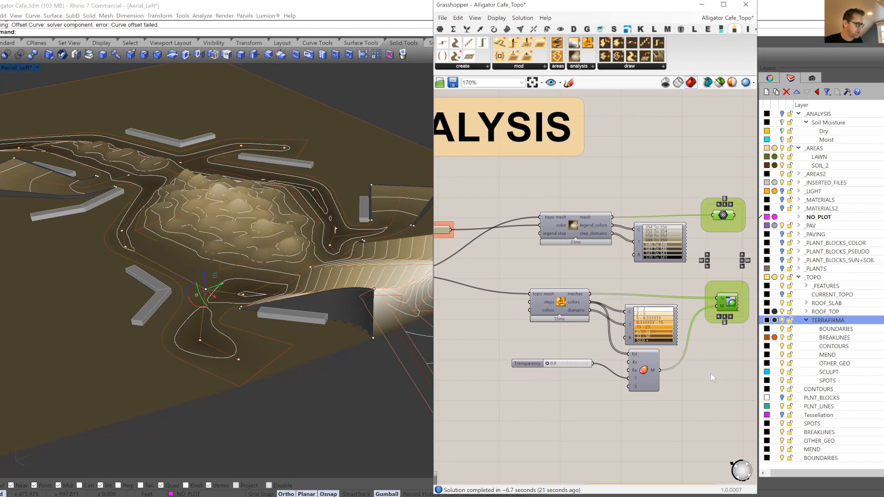
{"action": "key", "text": "ctrl+q"}
{"action": "left_click", "coordinate": [711, 373]}
{"action": "right_click_drag", "start_coordinate": [252, 264], "coordinate": [259, 279]}
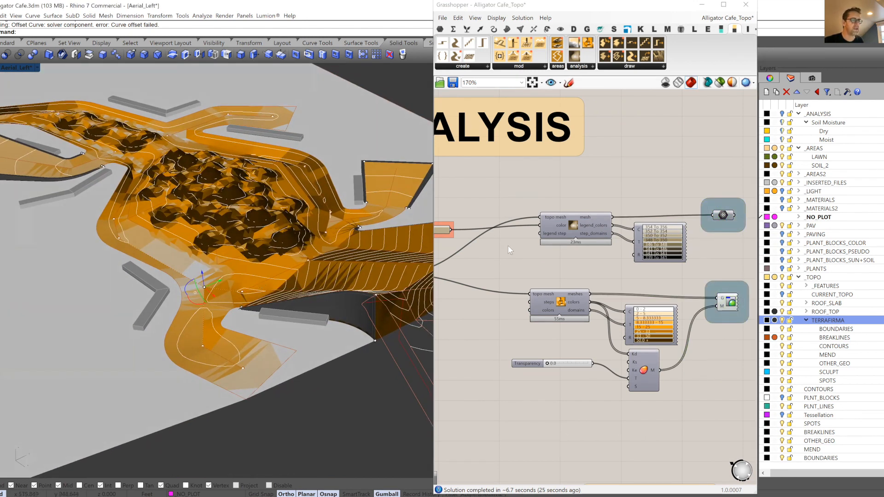
- Undo the last Gumball move of the shared breakline point near the V-shaped bench
{"action": "scroll", "coordinate": [650, 283], "scroll_direction": "down", "scroll_amount": 8}
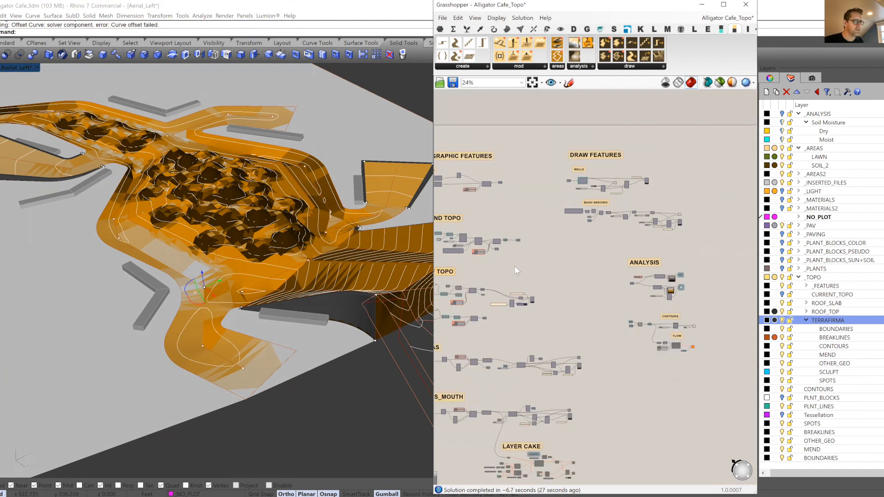
{"action": "right_click_drag", "start_coordinate": [515, 267], "coordinate": [637, 261]}
{"action": "right_click_drag", "start_coordinate": [195, 304], "coordinate": [213, 296]}
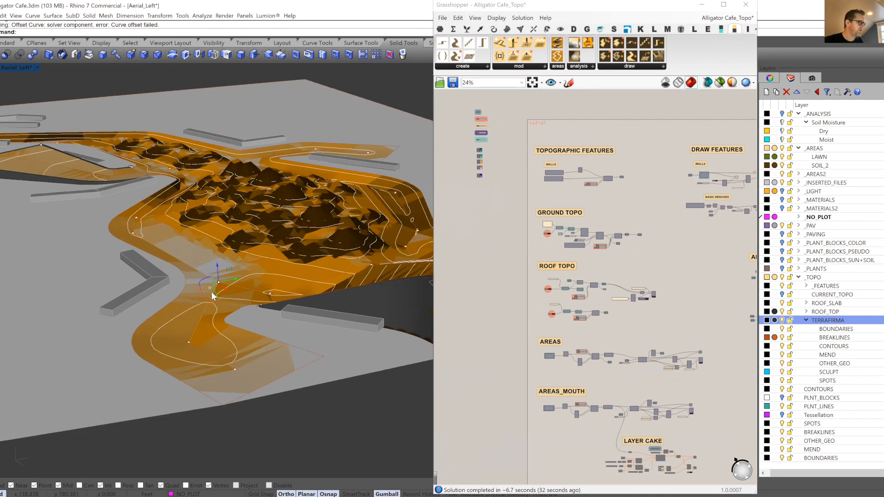
{"action": "key", "text": "ctrl+z"}
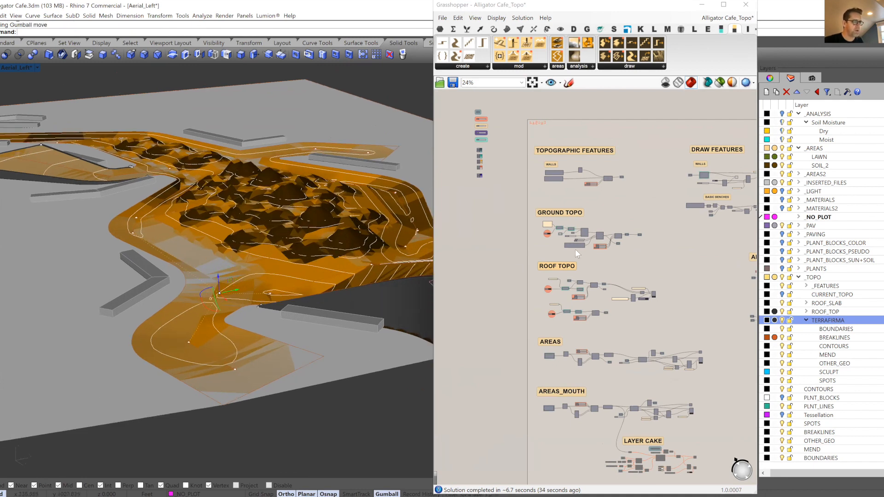
- Refresh the geo set inputs in the GROUND TOPO group and inspect the regenerated slope analysis around the restored breakline point
{"action": "scroll", "coordinate": [554, 290], "scroll_direction": "up", "scroll_amount": 5}
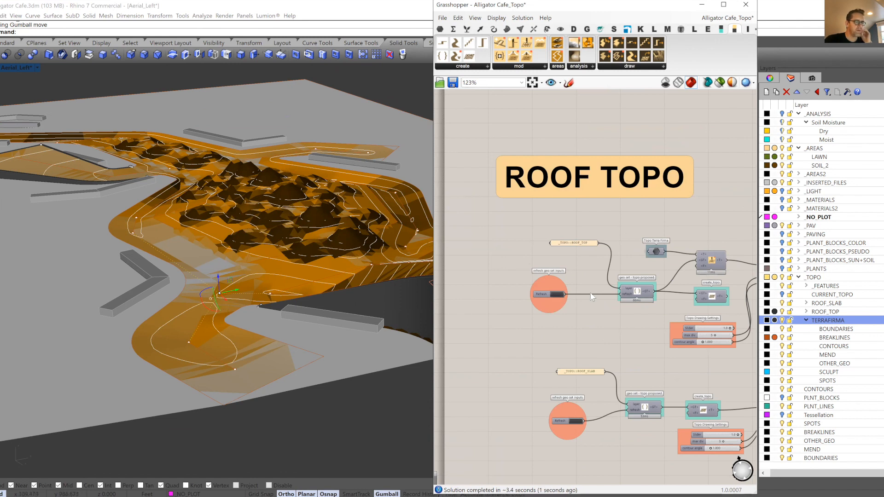
{"action": "scroll", "coordinate": [573, 264], "scroll_direction": "down", "scroll_amount": 5}
{"action": "scroll", "coordinate": [544, 217], "scroll_direction": "up", "scroll_amount": 8}
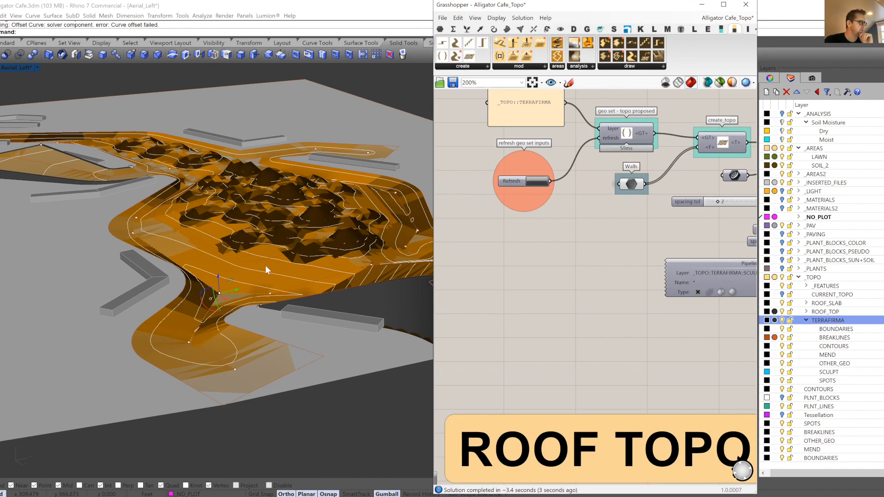
{"action": "scroll", "coordinate": [265, 265], "scroll_direction": "up", "scroll_amount": 3}
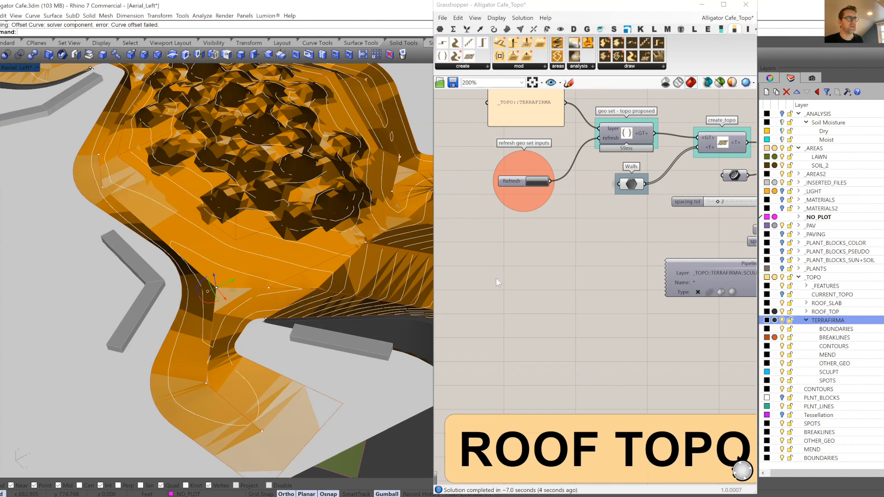
{"action": "scroll", "coordinate": [361, 305], "scroll_direction": "down", "scroll_amount": 3}
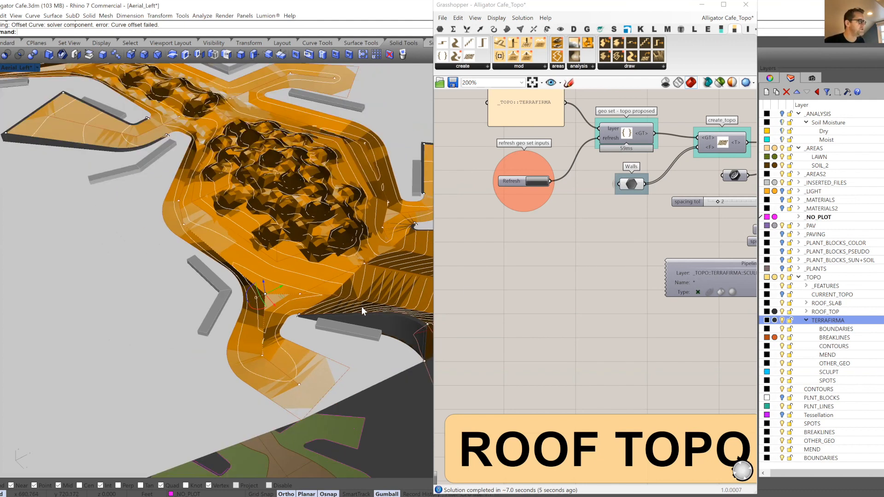
{"action": "scroll", "coordinate": [361, 307], "scroll_direction": "down", "scroll_amount": 2}
{"action": "right_click_drag", "start_coordinate": [361, 307], "coordinate": [319, 271]}
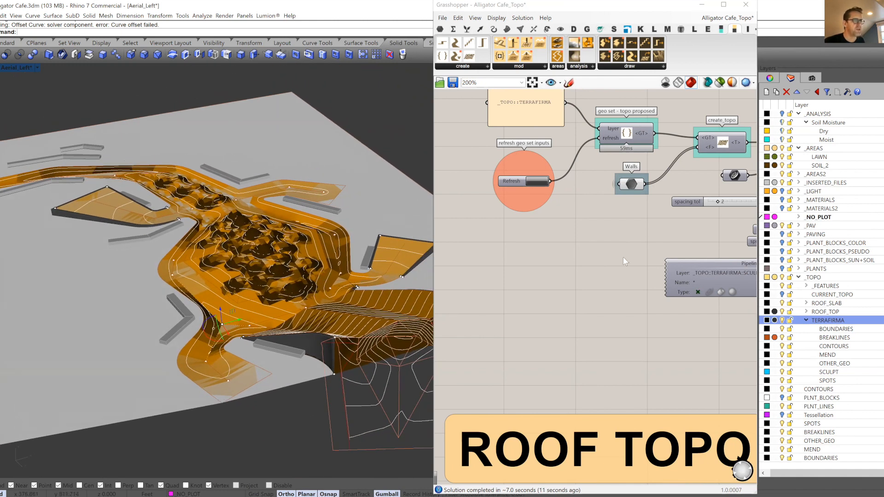
- Select the smoothing component that follows create_topo in the GROUND TOPO group and examine its spacing tol input
{"action": "right_click_drag", "start_coordinate": [512, 263], "coordinate": [405, 276]}
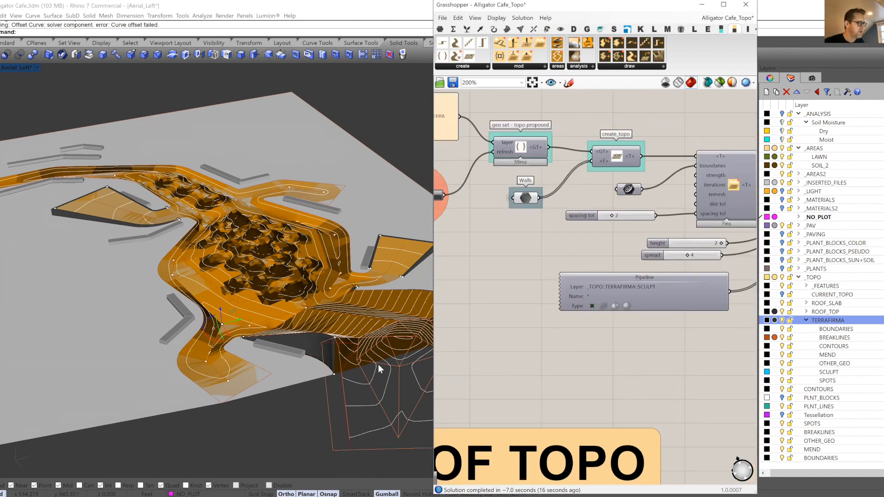
{"action": "scroll", "coordinate": [533, 254], "scroll_direction": "down", "scroll_amount": 3}
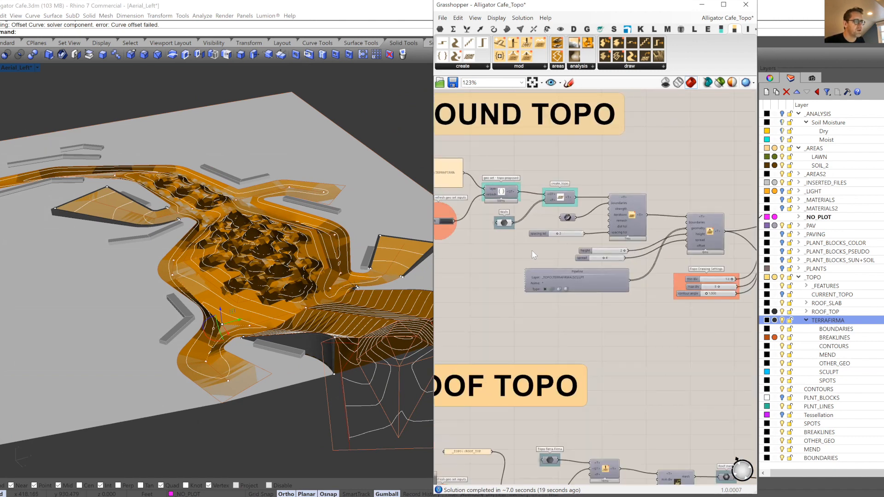
{"action": "scroll", "coordinate": [532, 251], "scroll_direction": "up", "scroll_amount": 2}
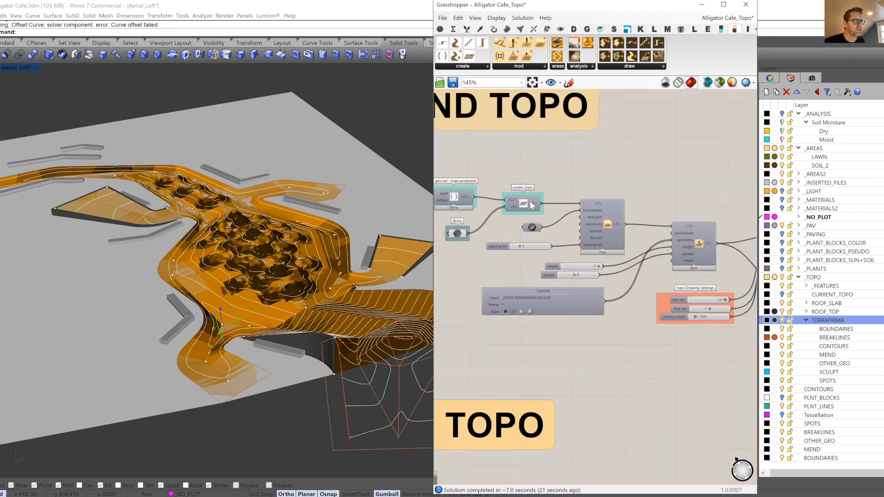
{"action": "scroll", "coordinate": [616, 226], "scroll_direction": "up", "scroll_amount": 1}
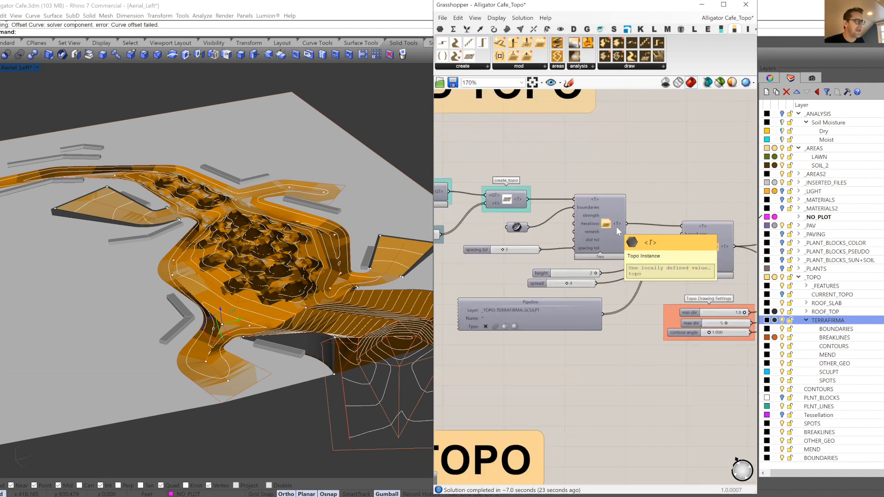
{"action": "left_click", "coordinate": [612, 222]}
{"action": "left_click_drag", "start_coordinate": [612, 221], "coordinate": [610, 226]}
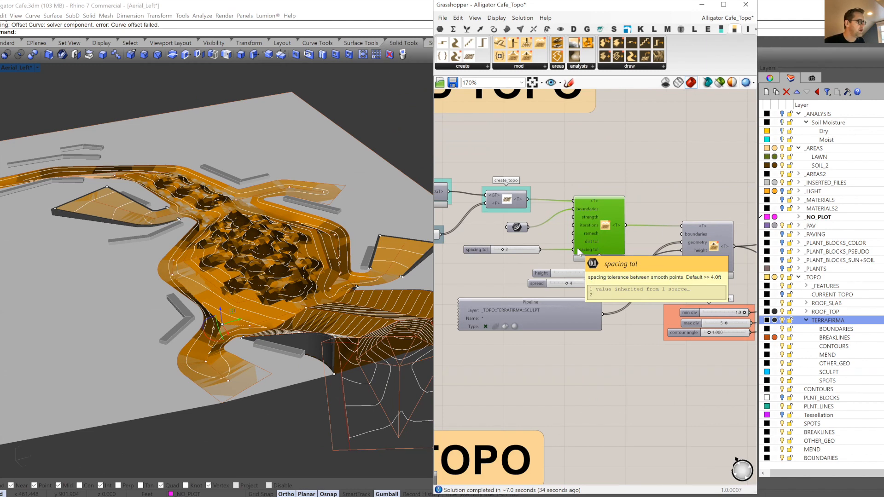
- Select the curve parameter feeding the smoothing boundaries and examine the boundary curves, sculpt points and resulting mounds in the model
{"action": "left_click", "coordinate": [517, 226]}
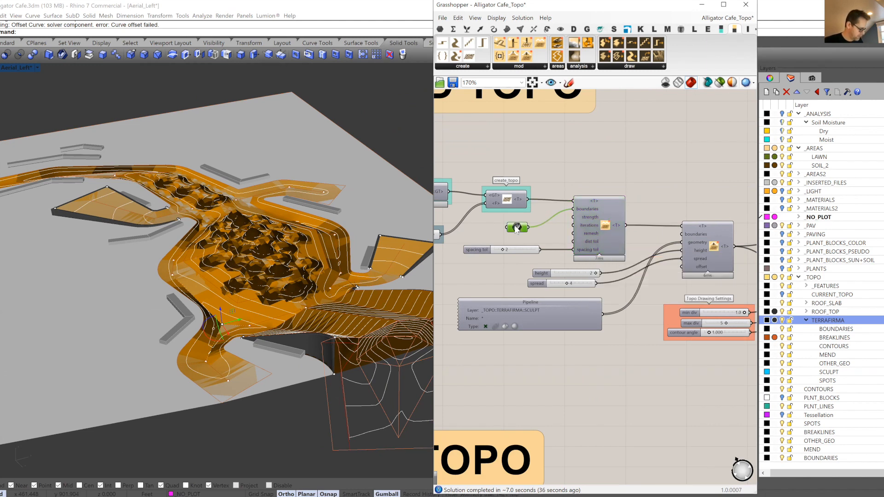
{"action": "scroll", "coordinate": [228, 234], "scroll_direction": "down", "scroll_amount": 5}
{"action": "right_click_drag", "start_coordinate": [313, 264], "coordinate": [285, 325]}
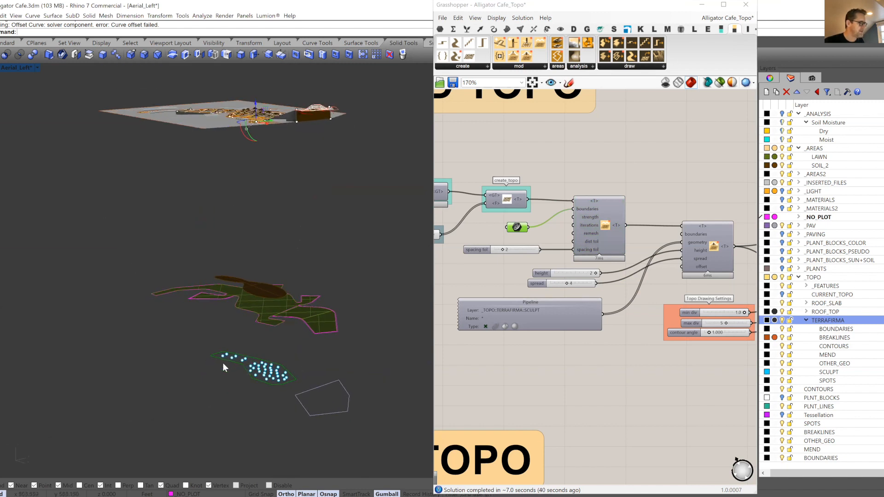
{"action": "right_click_drag", "start_coordinate": [280, 264], "coordinate": [282, 272]}
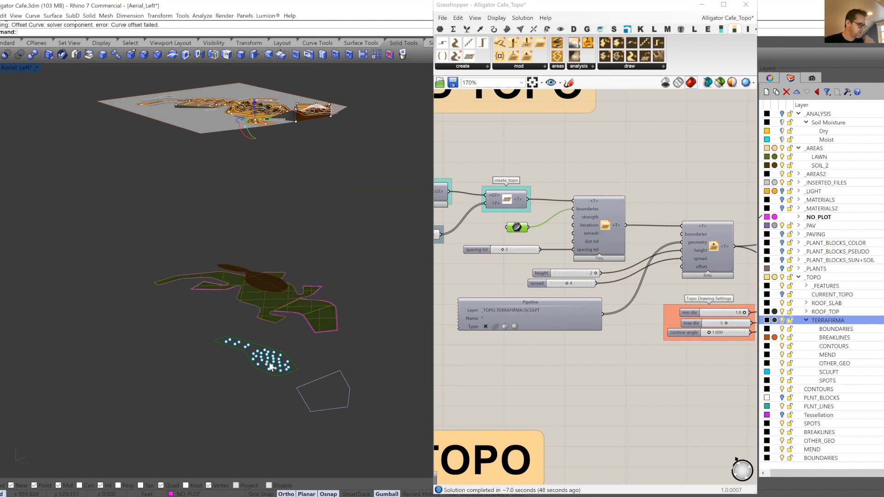
{"action": "right_click_drag", "start_coordinate": [285, 214], "coordinate": [271, 259], "text": "shift"}
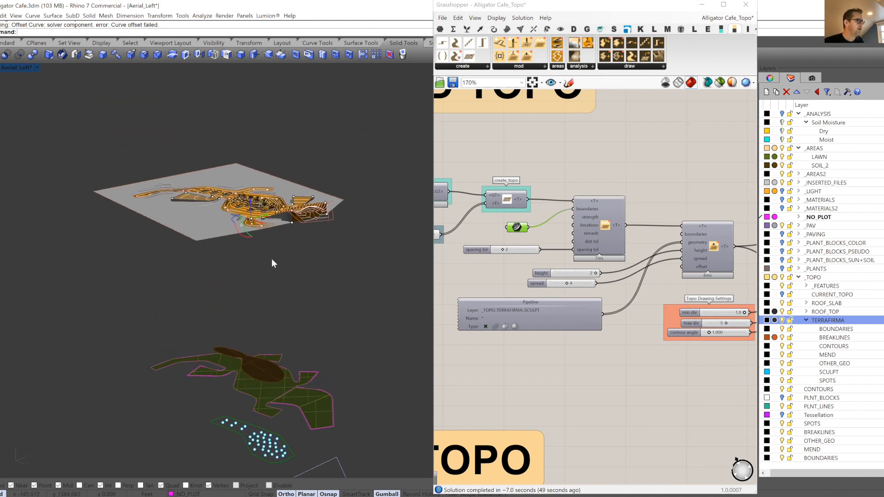
{"action": "scroll", "coordinate": [273, 205], "scroll_direction": "up", "scroll_amount": 2}
{"action": "scroll", "coordinate": [238, 193], "scroll_direction": "up", "scroll_amount": 6}
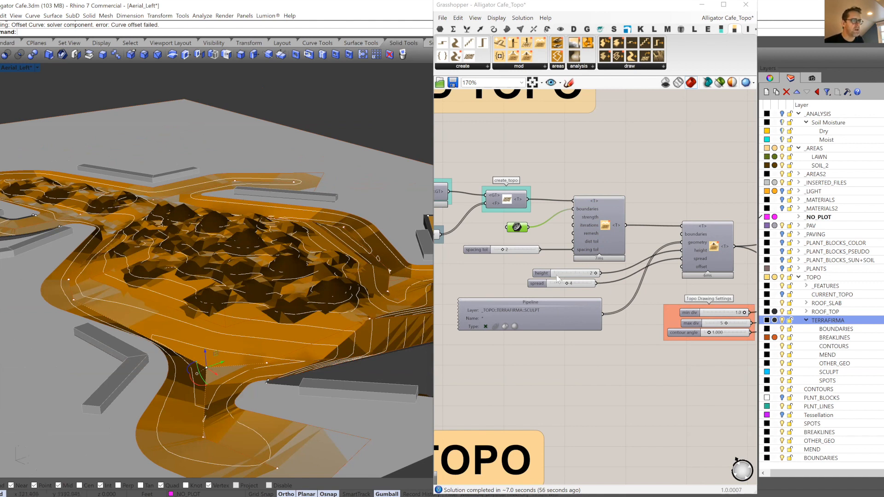
{"action": "mouse_move", "coordinate": [536, 286]}
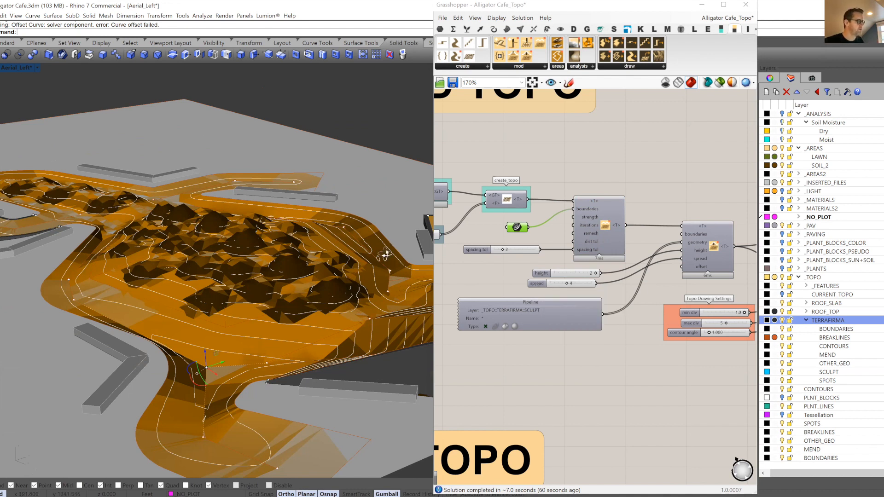
{"action": "right_click_drag", "start_coordinate": [385, 255], "coordinate": [376, 277]}
- Switch the ANALYSIS preview from the slope analysis back to the elevation-coloured mesh
{"action": "scroll", "coordinate": [618, 238], "scroll_direction": "down", "scroll_amount": 5}
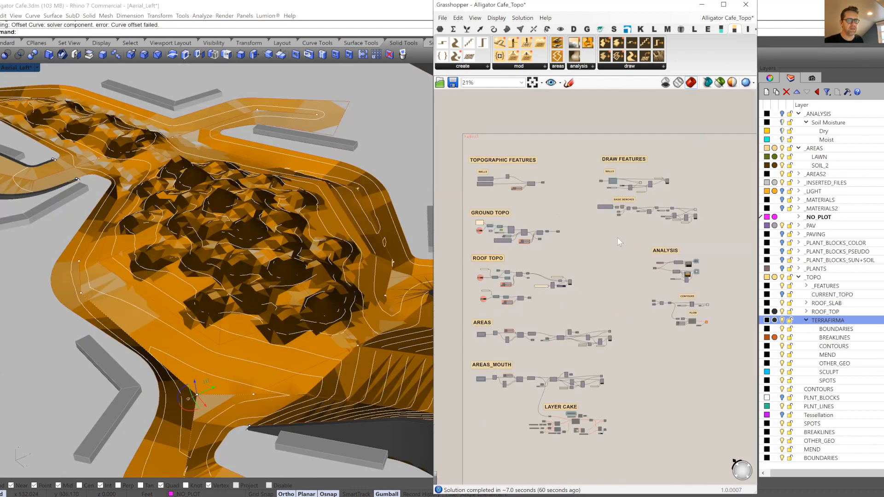
{"action": "scroll", "coordinate": [680, 258], "scroll_direction": "up", "scroll_amount": 2}
{"action": "left_click_drag", "start_coordinate": [703, 275], "coordinate": [670, 350]}
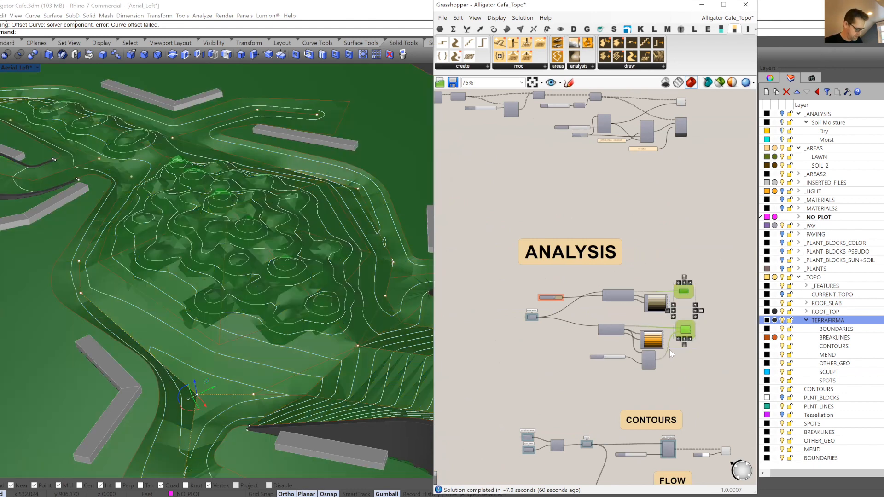
{"action": "key", "text": "ctrl+q"}
{"action": "left_click", "coordinate": [709, 355]}
- Examine the elevation-shaded mounds and contours from several angles, along with the ANALYSIS group's output components
{"action": "scroll", "coordinate": [317, 288], "scroll_direction": "up", "scroll_amount": 3}
{"action": "mouse_move", "coordinate": [318, 299]}
{"action": "right_mouse_down"}
{"action": "mouse_move", "coordinate": [324, 316]}
{"action": "mouse_move", "coordinate": [317, 286]}
{"action": "right_mouse_up"}
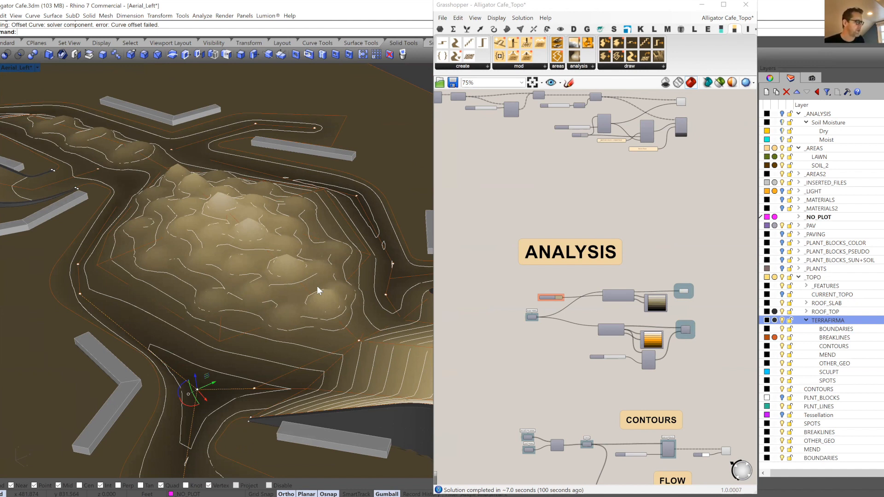
{"action": "scroll", "coordinate": [317, 286], "scroll_direction": "down", "scroll_amount": 2}
{"action": "right_click_drag", "start_coordinate": [317, 285], "coordinate": [183, 189]}
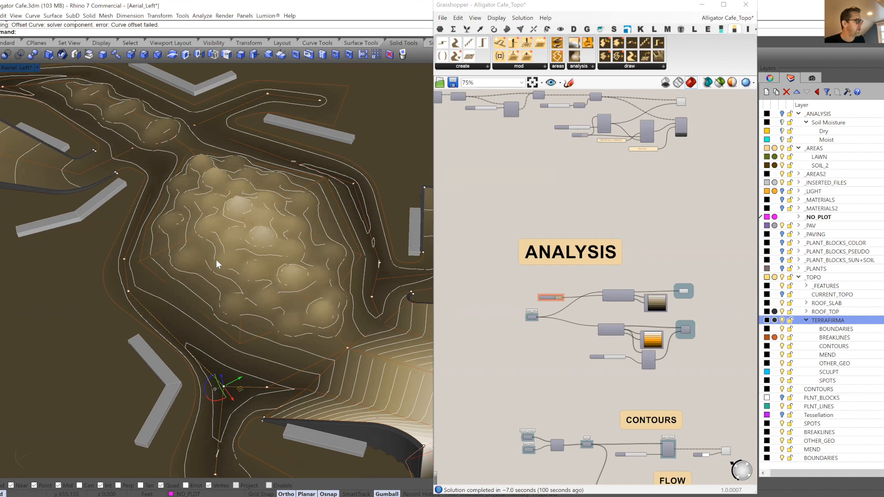
{"action": "right_click_drag", "start_coordinate": [264, 277], "coordinate": [261, 285]}
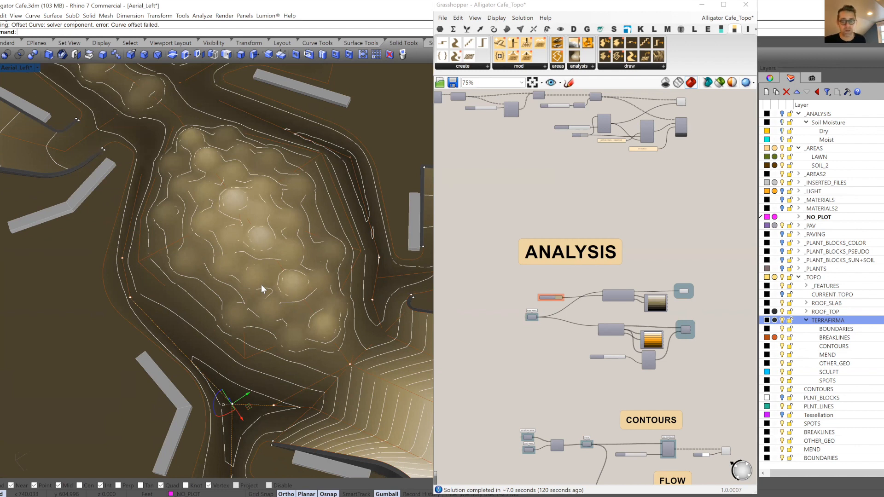
{"action": "right_click_drag", "start_coordinate": [259, 308], "coordinate": [427, 307]}
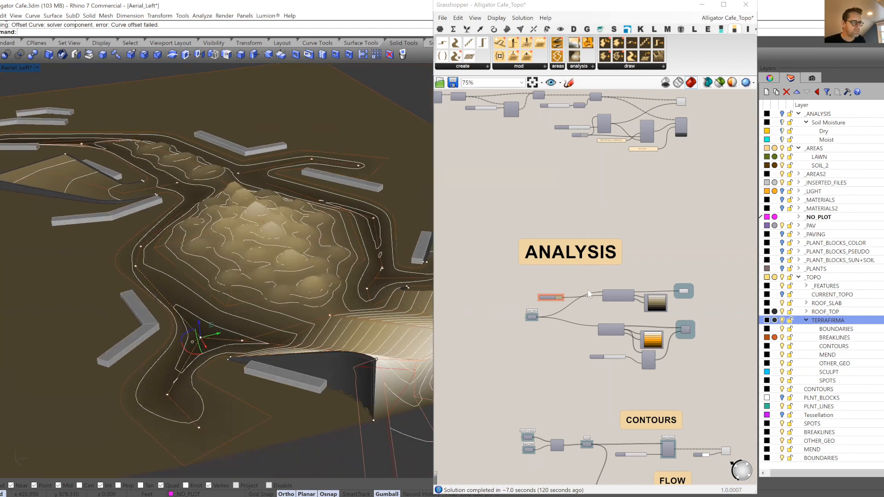
{"action": "mouse_move", "coordinate": [588, 289]}
{"action": "right_mouse_down"}
{"action": "mouse_move", "coordinate": [541, 259]}
{"action": "mouse_move", "coordinate": [606, 254]}
{"action": "right_mouse_up"}
{"action": "scroll", "coordinate": [637, 287], "scroll_direction": "down", "scroll_amount": 4}
{"action": "scroll", "coordinate": [673, 274], "scroll_direction": "up", "scroll_amount": 6}
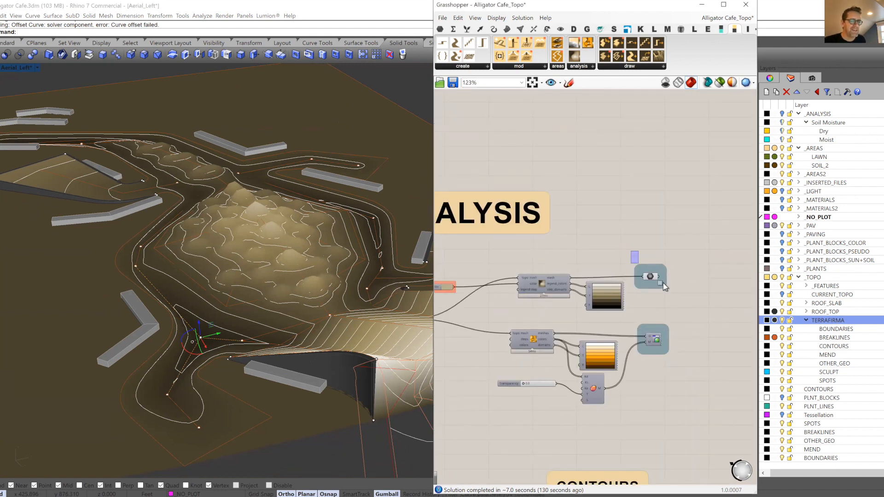
{"action": "scroll", "coordinate": [674, 222], "scroll_direction": "down", "scroll_amount": 3}
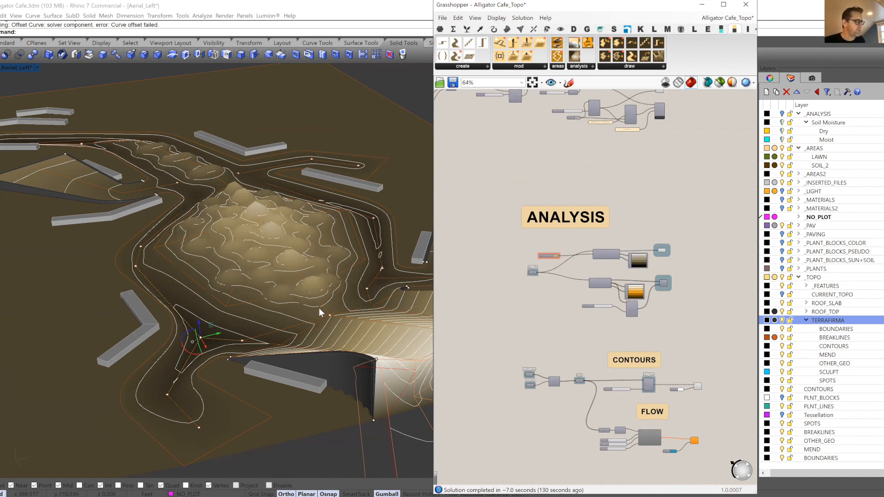
- Select the meshing component at the end of the GROUND TOPO group and examine its Topo Drawing Settings sliders and mesh output
{"action": "scroll", "coordinate": [560, 206], "scroll_direction": "down", "scroll_amount": 6}
{"action": "right_click_drag", "start_coordinate": [559, 208], "coordinate": [638, 262]}
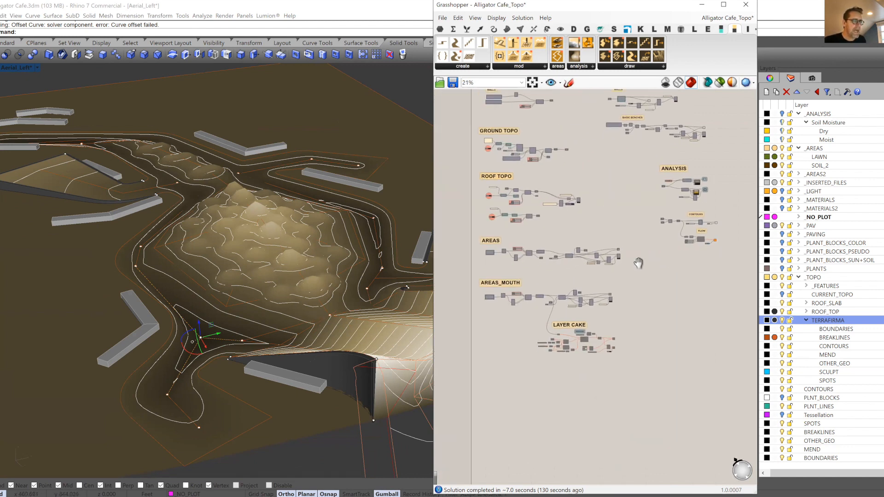
{"action": "scroll", "coordinate": [572, 155], "scroll_direction": "up", "scroll_amount": 8}
{"action": "scroll", "coordinate": [570, 219], "scroll_direction": "up", "scroll_amount": 3}
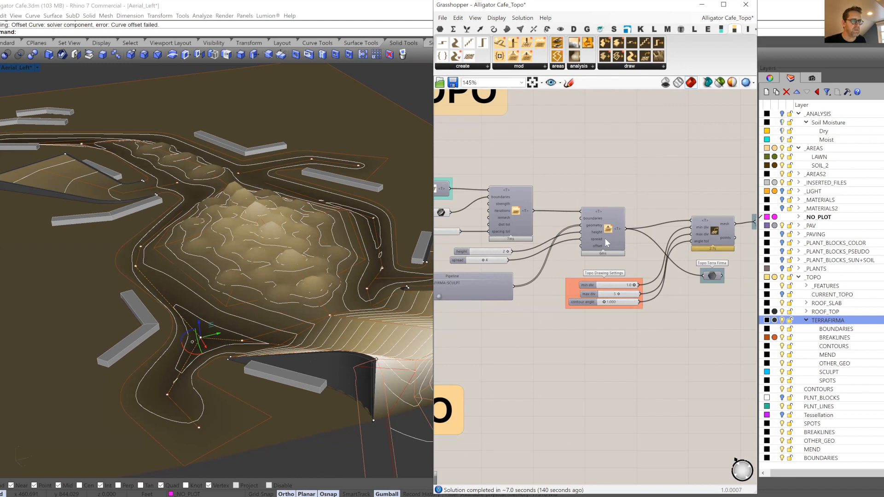
{"action": "right_click_drag", "start_coordinate": [706, 249], "coordinate": [594, 246]}
{"action": "left_click_drag", "start_coordinate": [601, 240], "coordinate": [597, 240]}
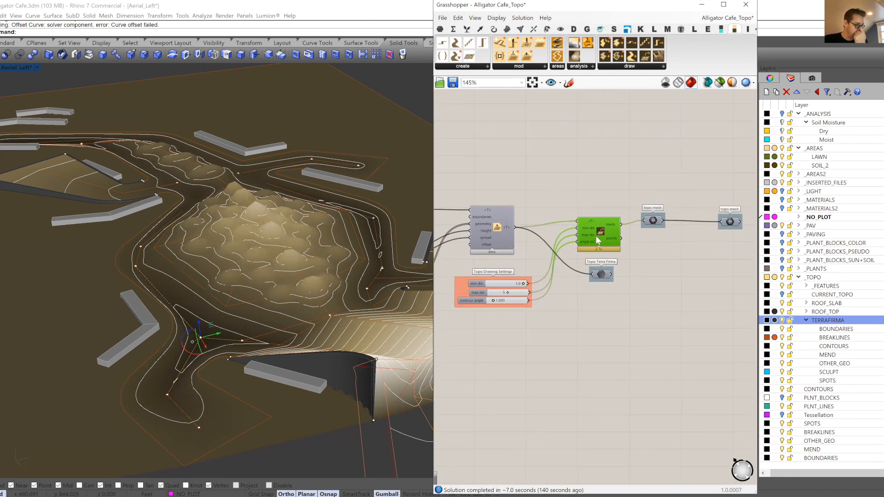
{"action": "right_click_drag", "start_coordinate": [537, 283], "coordinate": [569, 245]}
{"action": "scroll", "coordinate": [568, 246], "scroll_direction": "up", "scroll_amount": 1}
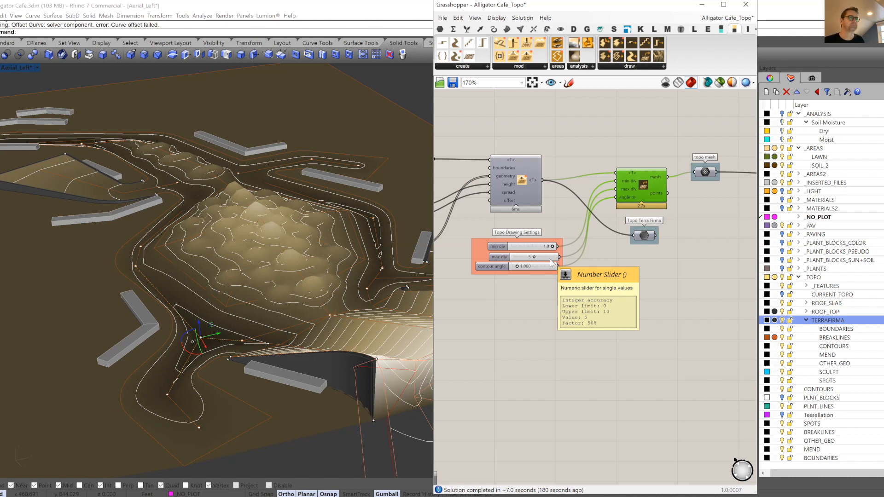
{"action": "right_click_drag", "start_coordinate": [713, 171], "coordinate": [617, 182]}
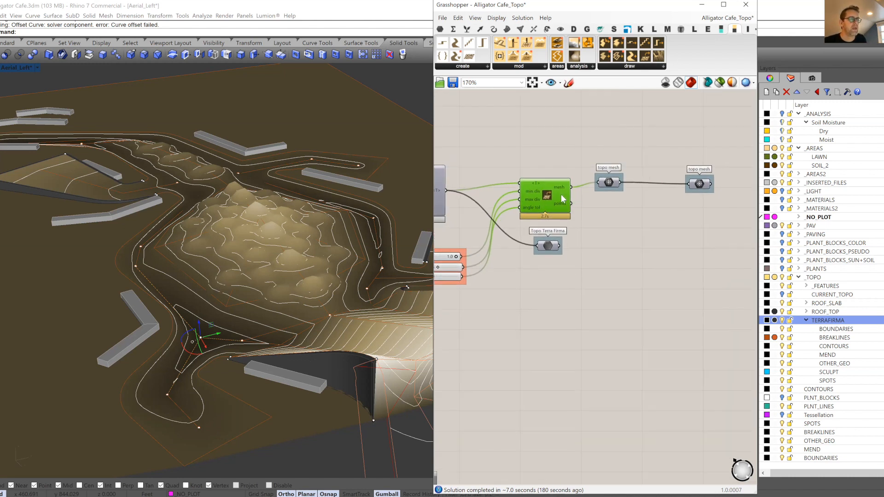
{"action": "right_click_drag", "start_coordinate": [554, 241], "coordinate": [624, 236]}
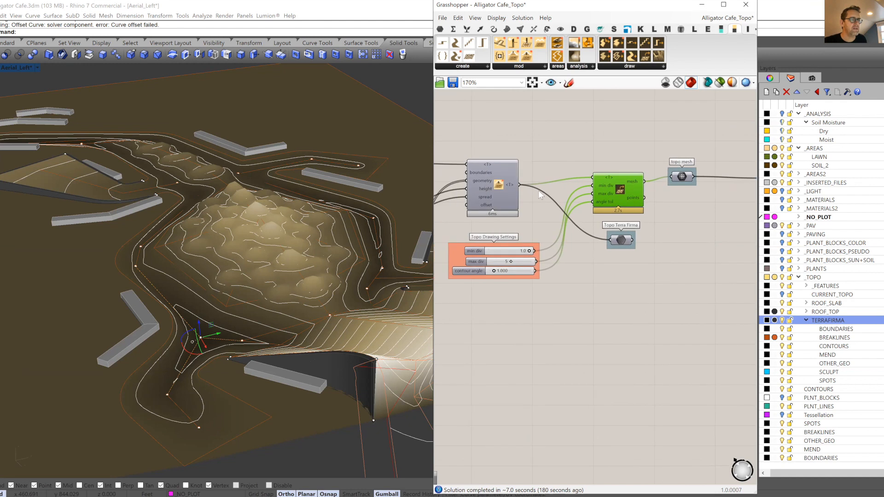
- Select the Topo Terra Firma parameter in GROUND TOPO and trace its link to the patch topo mod and geo set components in ROOF TOPO
{"action": "left_click", "coordinate": [607, 247]}
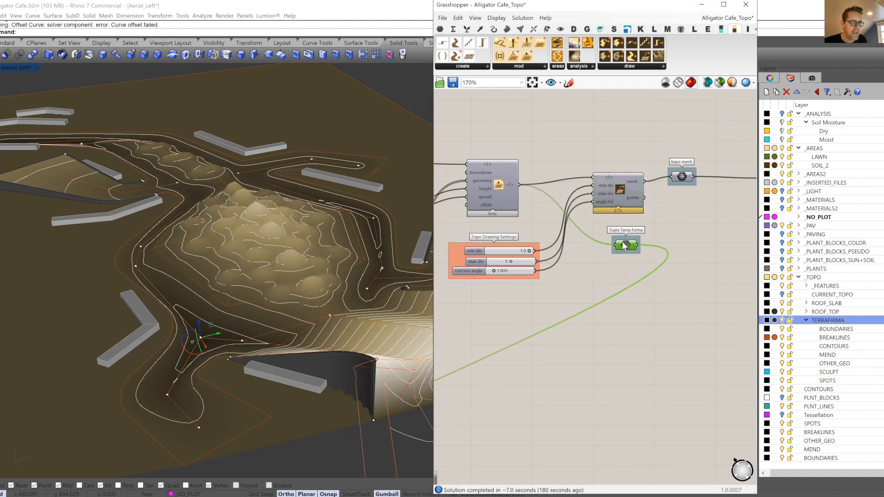
{"action": "scroll", "coordinate": [687, 211], "scroll_direction": "down", "scroll_amount": 2}
{"action": "scroll", "coordinate": [688, 211], "scroll_direction": "down", "scroll_amount": 3}
{"action": "scroll", "coordinate": [537, 322], "scroll_direction": "up", "scroll_amount": 7}
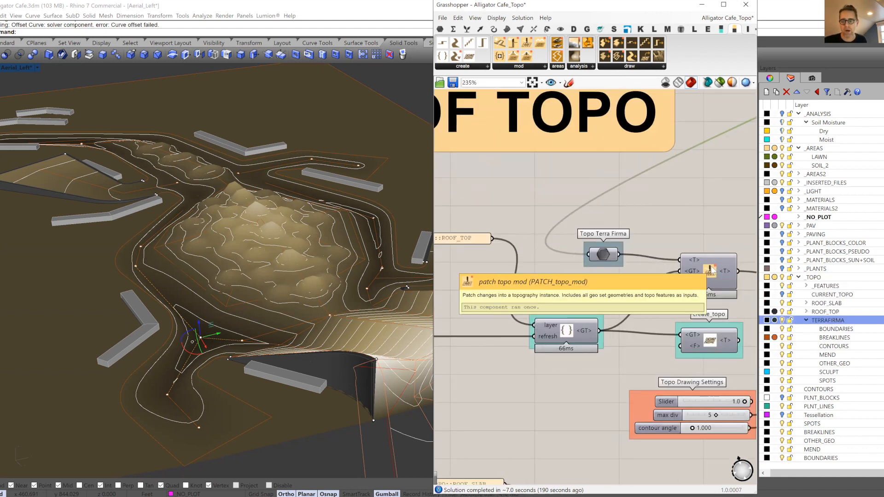
{"action": "right_click_drag", "start_coordinate": [599, 298], "coordinate": [677, 258]}
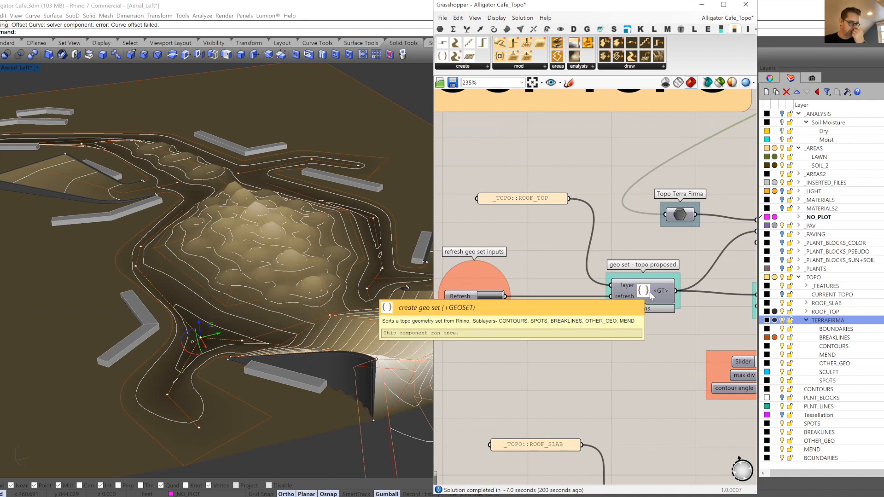
- Collapse TERRAFIRMA, expand the ROOF_TOP layer, select its sublayer objects, and examine the roof curves in the model
{"action": "left_click", "coordinate": [806, 320]}
{"action": "left_click", "coordinate": [807, 312]}
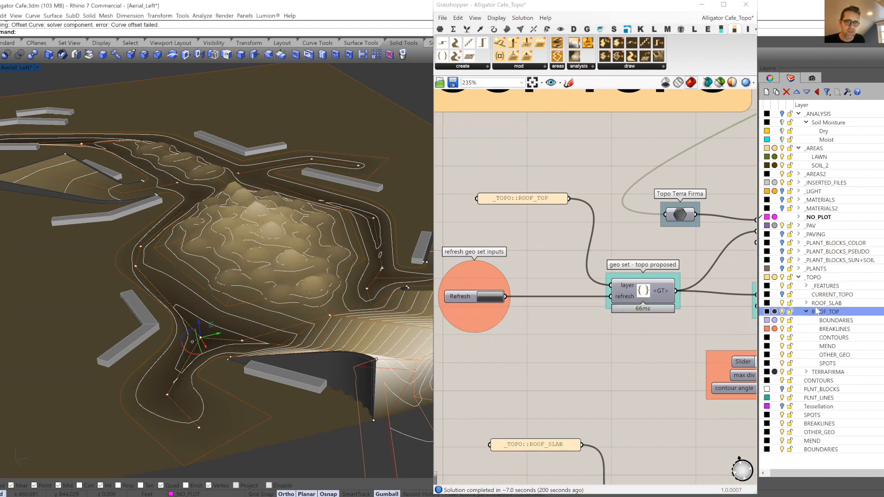
{"action": "right_click", "coordinate": [829, 314]}
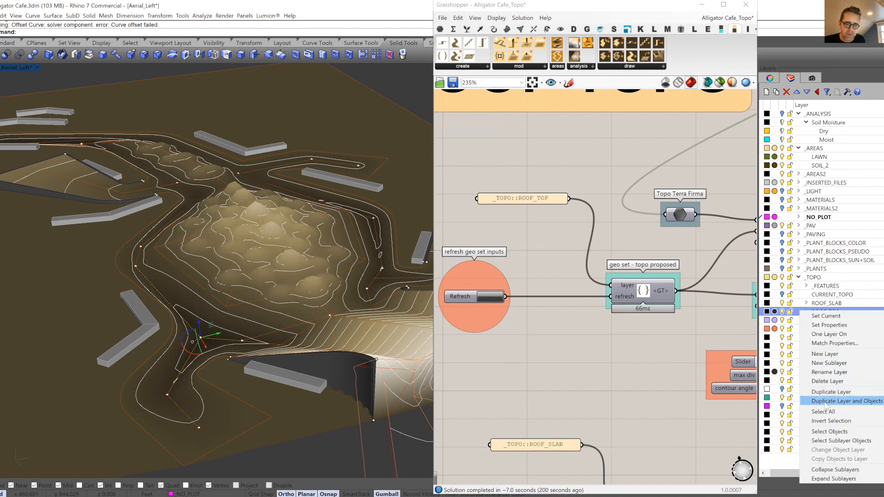
{"action": "left_click", "coordinate": [832, 441]}
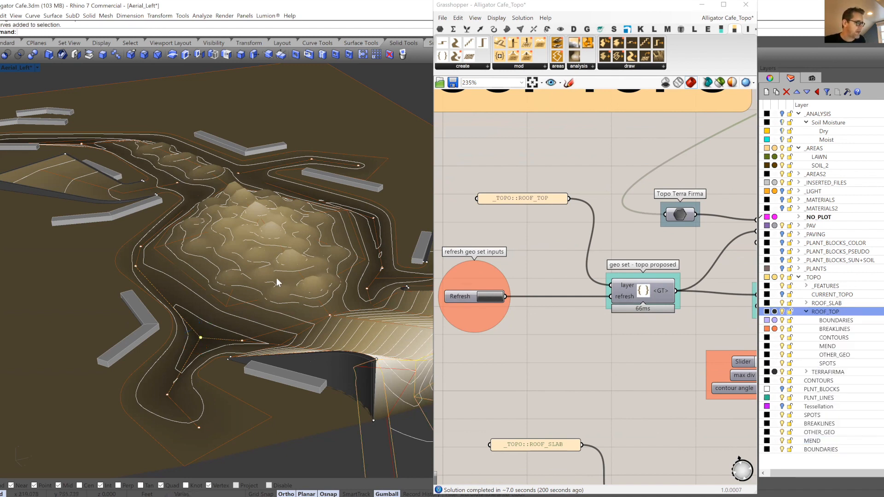
{"action": "scroll", "coordinate": [277, 277], "scroll_direction": "down", "scroll_amount": 3}
{"action": "scroll", "coordinate": [264, 247], "scroll_direction": "up", "scroll_amount": 3}
{"action": "right_click_drag", "start_coordinate": [292, 244], "coordinate": [277, 232]}
{"action": "right_click_drag", "start_coordinate": [302, 289], "coordinate": [249, 299]}
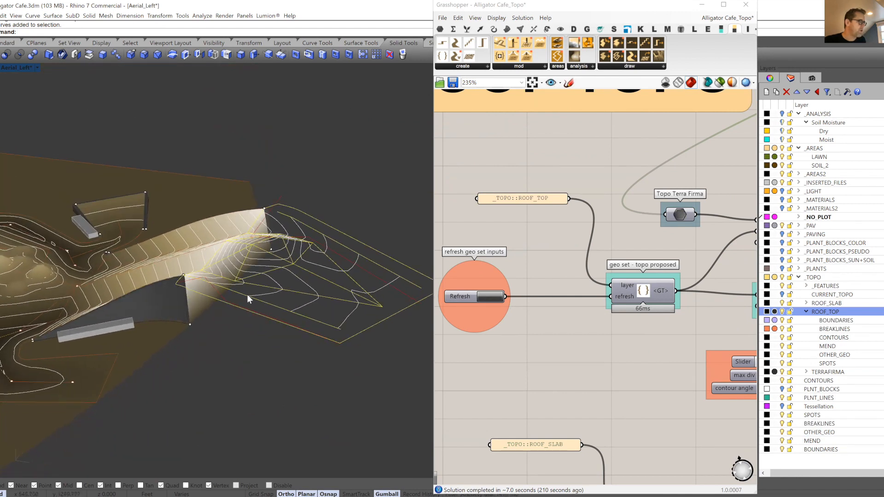
{"action": "right_click_drag", "start_coordinate": [349, 242], "coordinate": [305, 160]}
{"action": "left_click", "coordinate": [278, 443]}
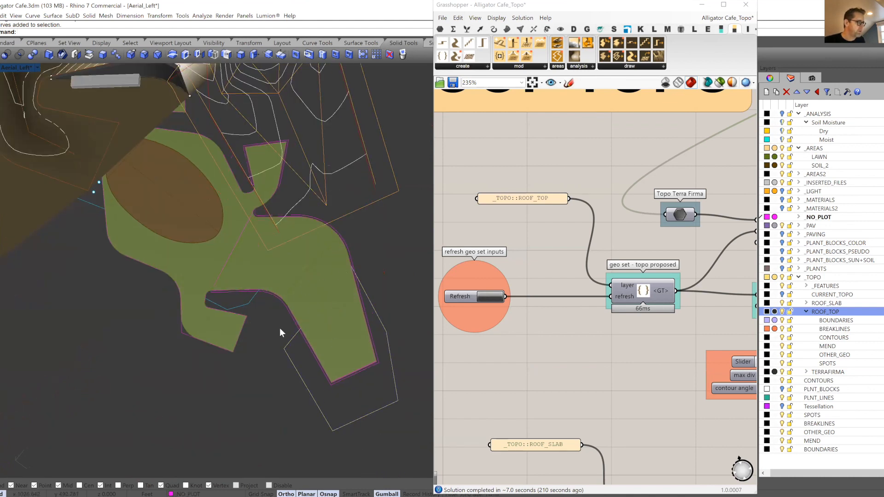
- Select the outer roof boundary curve in the plan view and return to the Aerial_Left view
{"action": "key", "text": "ctrl+F1"}
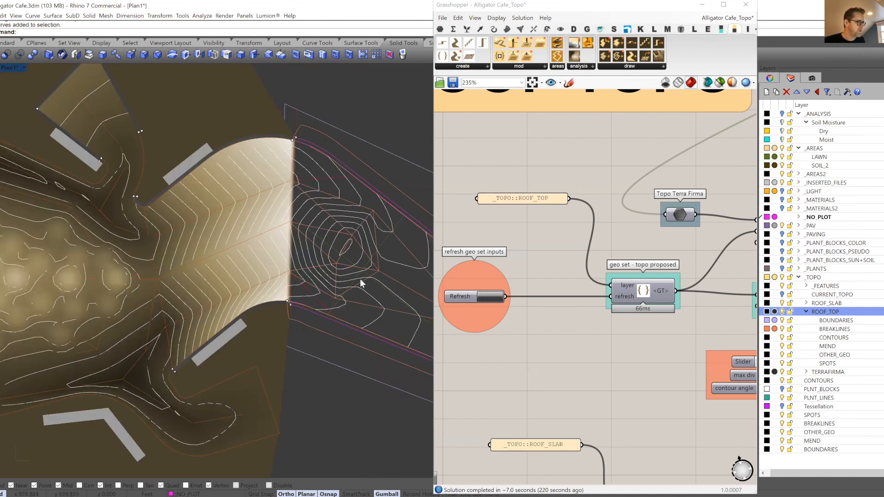
{"action": "left_click", "coordinate": [373, 234]}
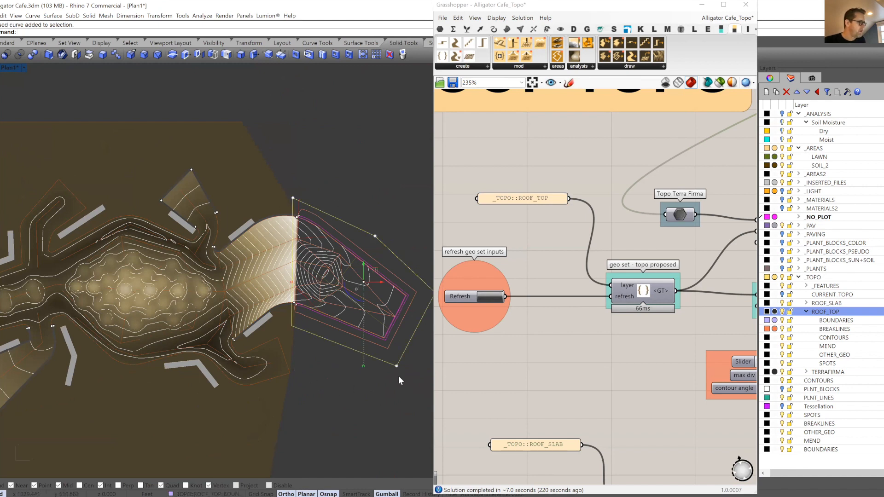
{"action": "key", "text": "ctrl+Tab"}
{"action": "key", "text": "ctrl+Tab"}
{"action": "key", "text": "ctrl+Tab"}
- Examine from several angles how the roof contours and boundary meet the sloping ground mesh at its raised end
{"action": "scroll", "coordinate": [380, 369], "scroll_direction": "down", "scroll_amount": 10}
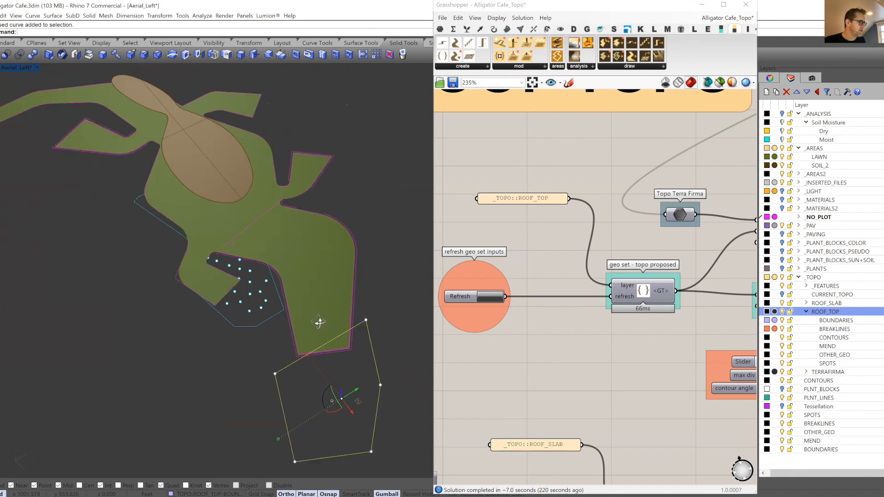
{"action": "scroll", "coordinate": [300, 275], "scroll_direction": "up", "scroll_amount": 6}
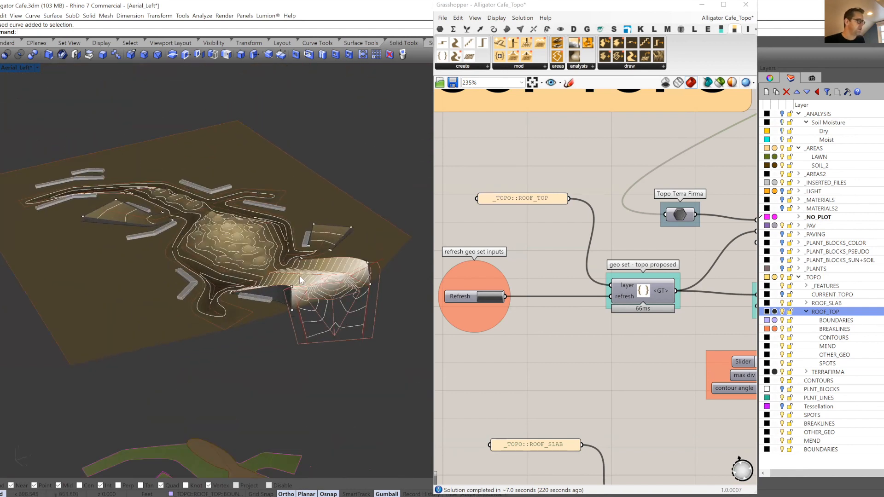
{"action": "scroll", "coordinate": [300, 275], "scroll_direction": "down", "scroll_amount": 3}
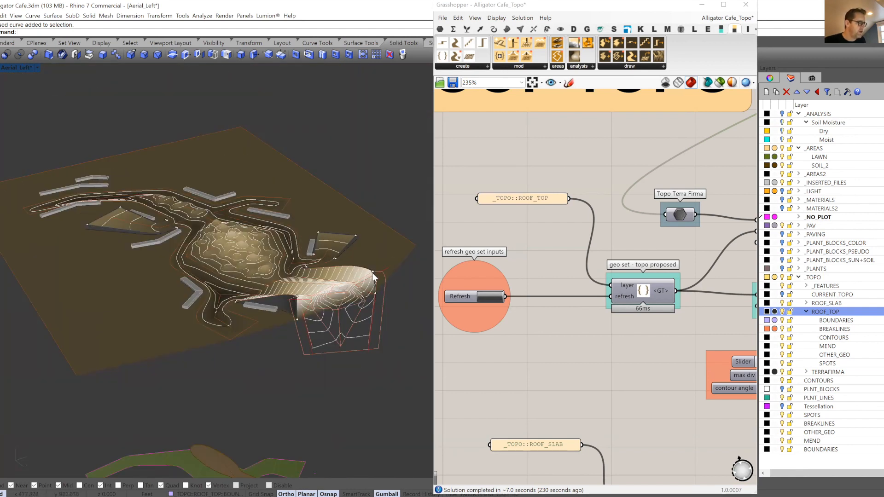
{"action": "scroll", "coordinate": [308, 299], "scroll_direction": "up", "scroll_amount": 4}
{"action": "scroll", "coordinate": [385, 275], "scroll_direction": "up", "scroll_amount": 5}
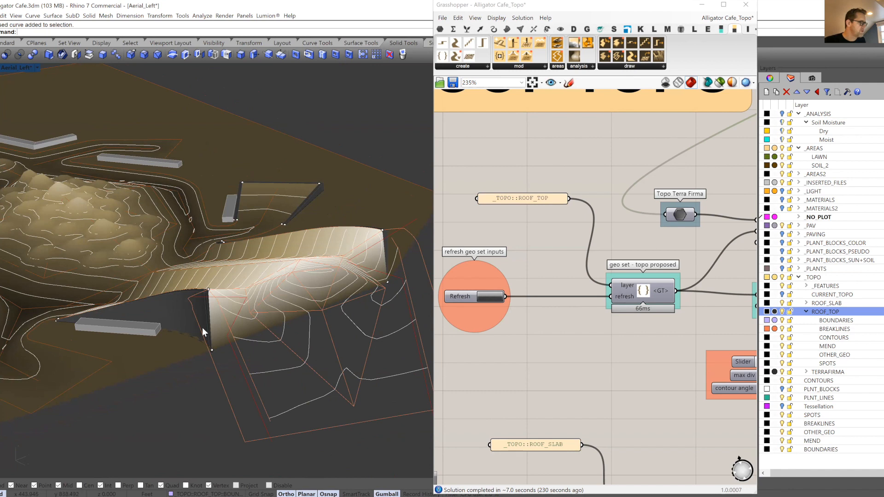
{"action": "mouse_move", "coordinate": [246, 328]}
{"action": "right_mouse_down"}
{"action": "mouse_move", "coordinate": [249, 318]}
{"action": "mouse_move", "coordinate": [250, 330]}
{"action": "right_mouse_up"}
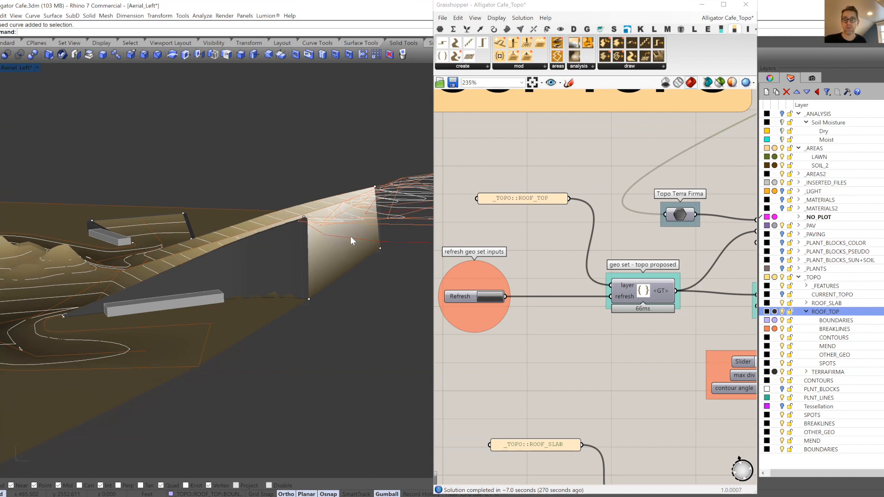
{"action": "right_click_drag", "start_coordinate": [350, 236], "coordinate": [357, 289]}
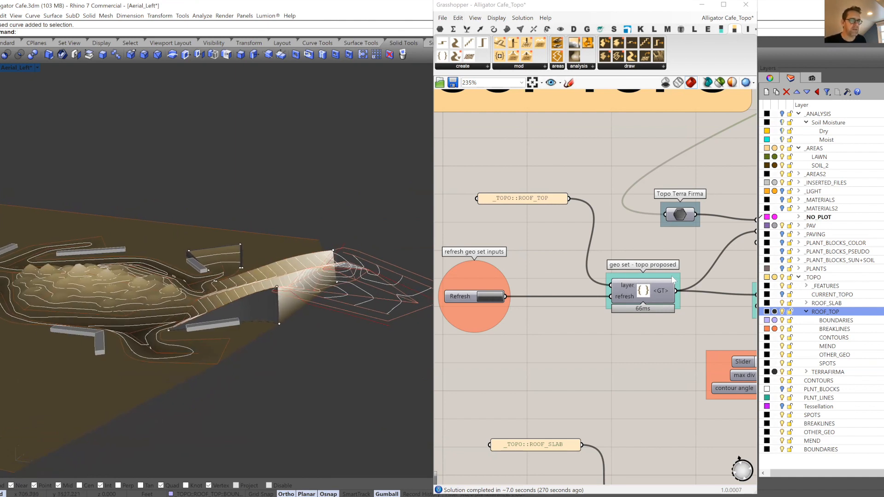
- Connect the upper ROOF TOPO mesh to the topo mesh parameter of the ANALYSIS group and inspect the combined ground and roof surface
{"action": "scroll", "coordinate": [529, 278], "scroll_direction": "down", "scroll_amount": 6}
{"action": "scroll", "coordinate": [529, 279], "scroll_direction": "down", "scroll_amount": 2}
{"action": "scroll", "coordinate": [512, 264], "scroll_direction": "up", "scroll_amount": 3}
{"action": "scroll", "coordinate": [529, 230], "scroll_direction": "down", "scroll_amount": 5}
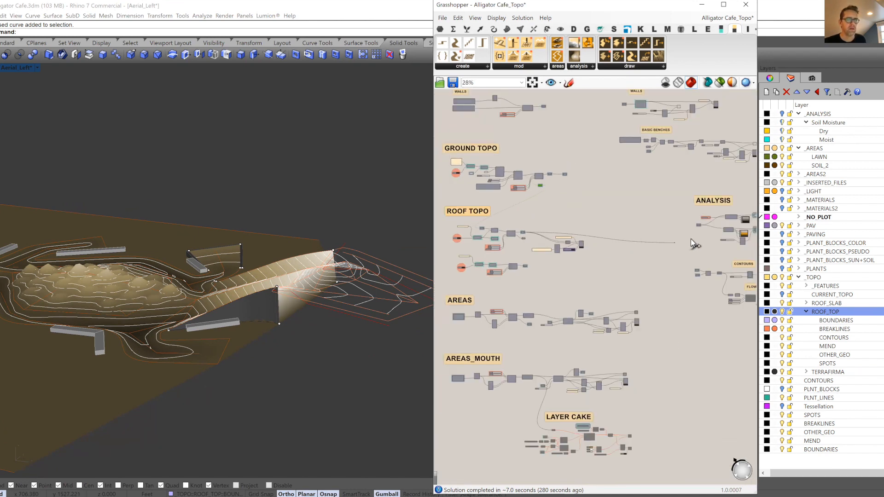
{"action": "scroll", "coordinate": [703, 230], "scroll_direction": "up", "scroll_amount": 8}
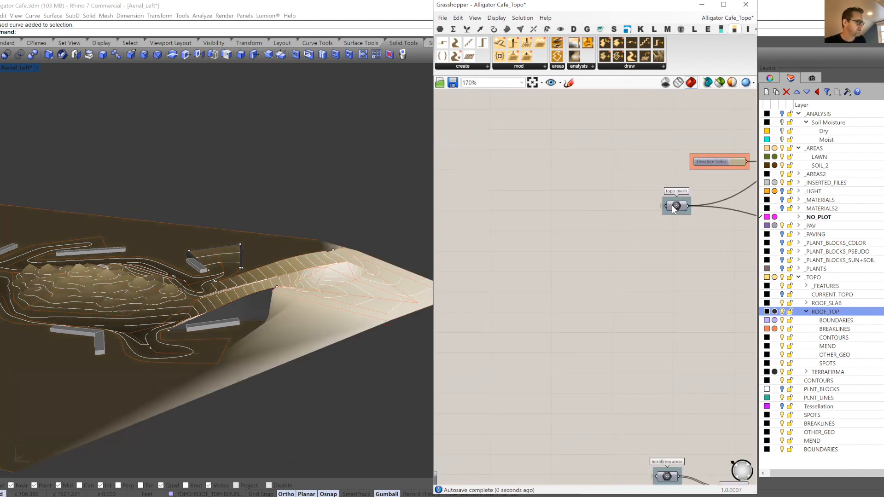
{"action": "scroll", "coordinate": [361, 304], "scroll_direction": "up", "scroll_amount": 3}
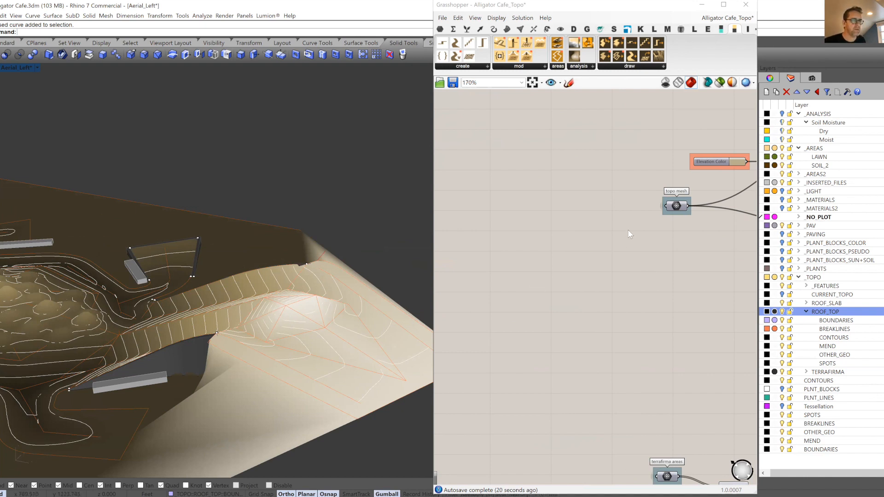
- Turn off the preview of the elevation-coloured mesh in the ANALYSIS group
{"action": "right_click_drag", "start_coordinate": [626, 225], "coordinate": [549, 231]}
{"action": "scroll", "coordinate": [548, 231], "scroll_direction": "down", "scroll_amount": 2}
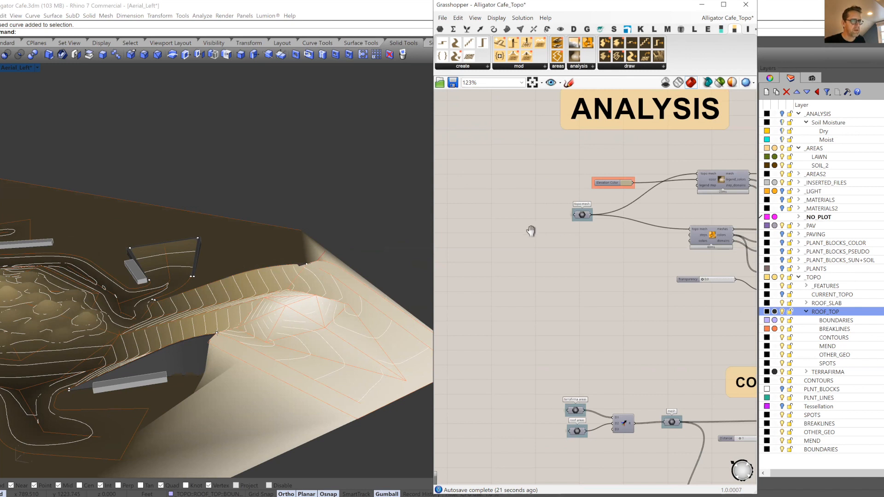
{"action": "scroll", "coordinate": [531, 232], "scroll_direction": "down", "scroll_amount": 2}
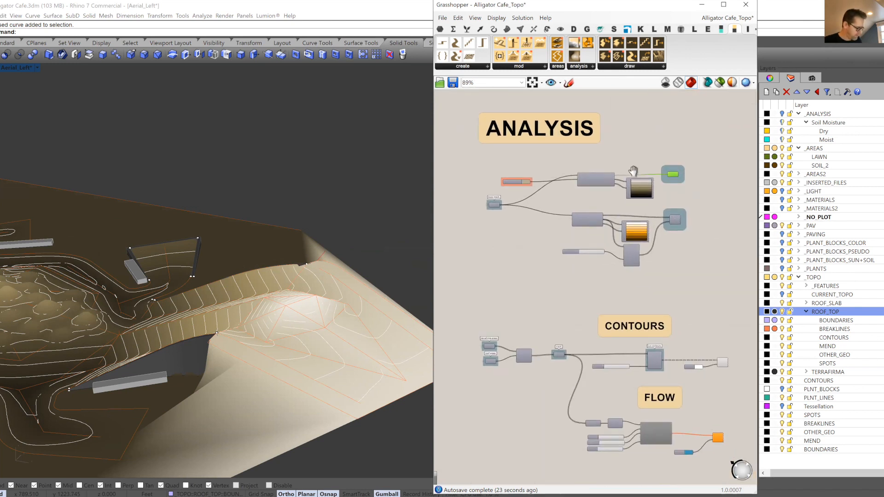
{"action": "right_click_drag", "start_coordinate": [633, 171], "coordinate": [628, 139]}
{"action": "key", "text": "ctrl+q"}
{"action": "right_click_drag", "start_coordinate": [574, 199], "coordinate": [705, 189]}
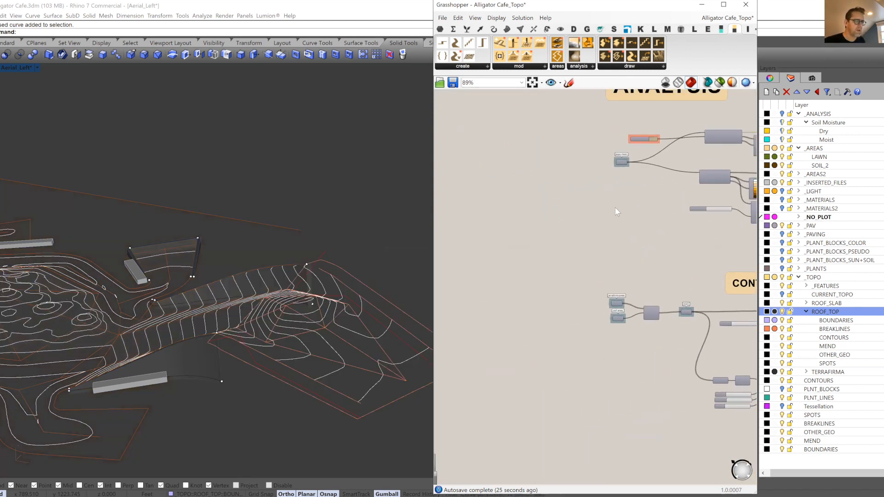
- Select the Roof_Slab Bottom mesh parameter in ROOF TOPO and examine the slab surface beneath the roof contours
{"action": "scroll", "coordinate": [617, 211], "scroll_direction": "down", "scroll_amount": 7}
{"action": "right_click_drag", "start_coordinate": [560, 213], "coordinate": [700, 212]}
{"action": "scroll", "coordinate": [569, 217], "scroll_direction": "up", "scroll_amount": 2}
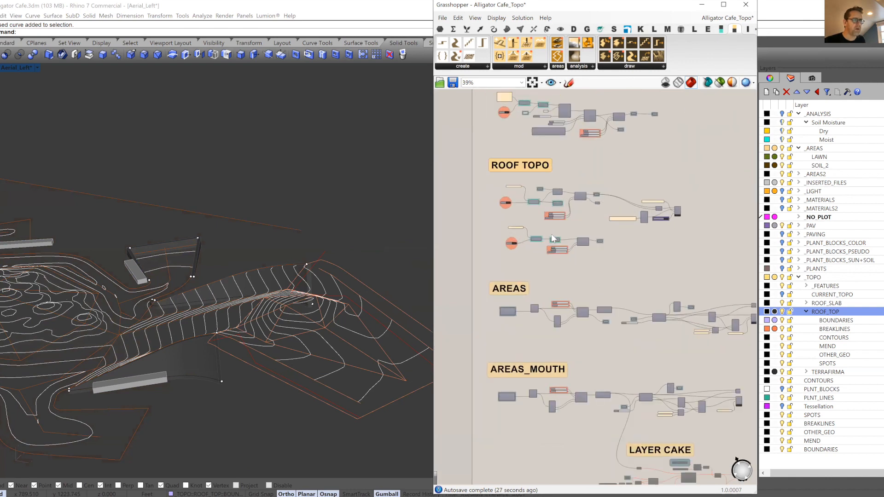
{"action": "scroll", "coordinate": [554, 239], "scroll_direction": "up", "scroll_amount": 5}
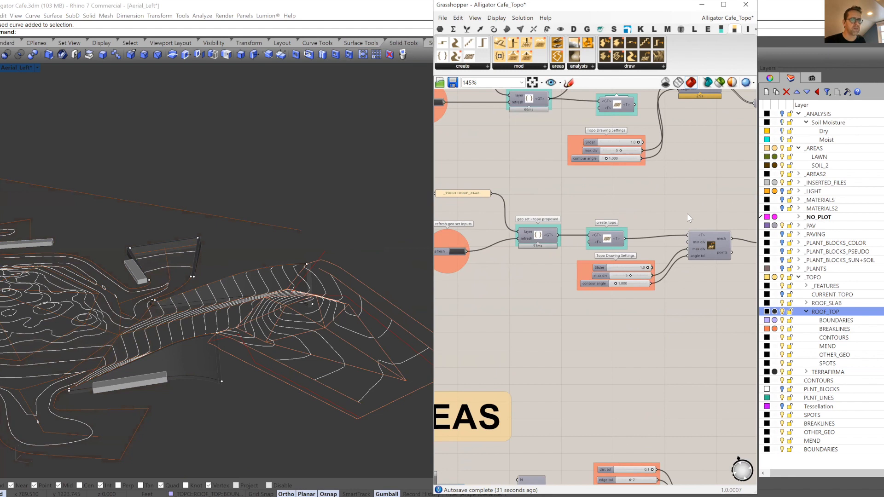
{"action": "right_click_drag", "start_coordinate": [688, 214], "coordinate": [564, 204]}
{"action": "left_click", "coordinate": [647, 232]}
{"action": "right_click_drag", "start_coordinate": [327, 343], "coordinate": [236, 227]}
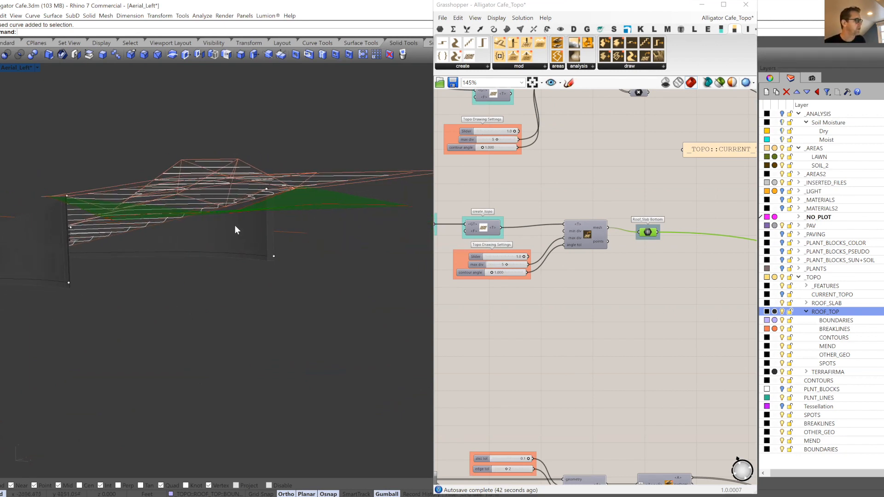
{"action": "right_click_drag", "start_coordinate": [250, 218], "coordinate": [250, 219]}
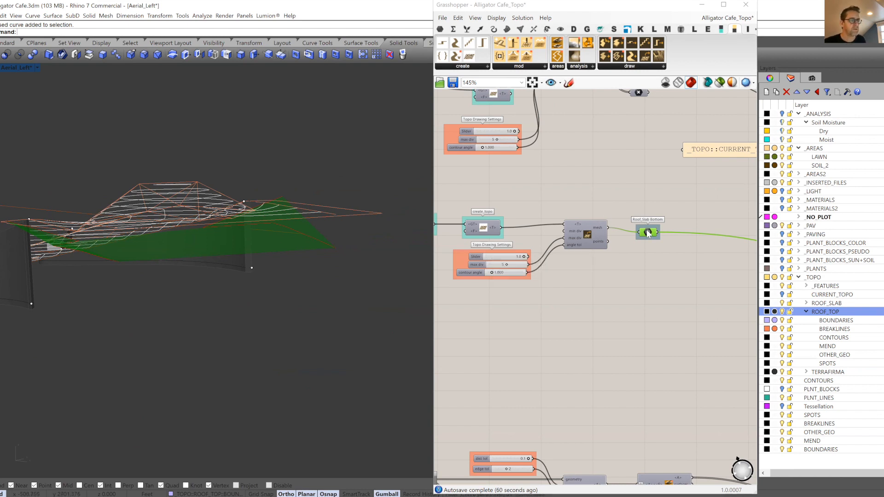
- Turn off the preview of the Roof_Slab Bottom mesh
{"action": "left_click_drag", "start_coordinate": [648, 229], "coordinate": [649, 225]}
{"action": "right_click_drag", "start_coordinate": [629, 261], "coordinate": [646, 257]}
{"action": "key", "text": "ctrl+q"}
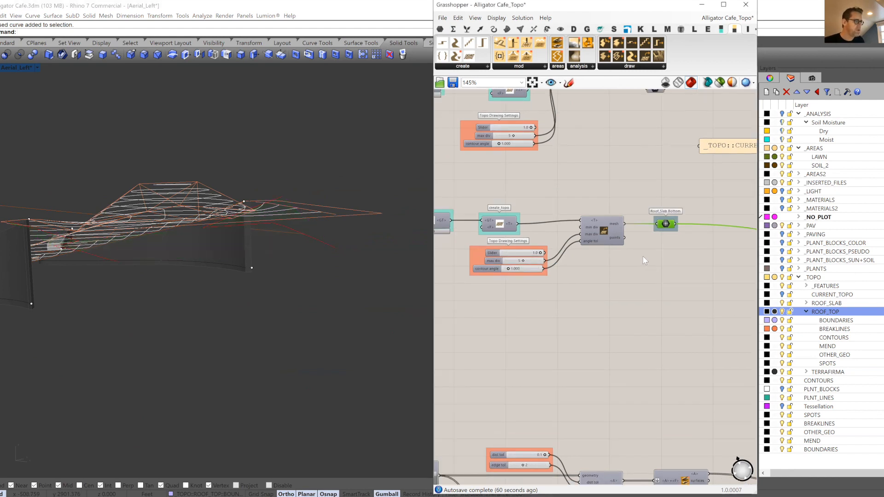
- Enable the flow lines component in the FLOW group so water flow is drawn over the combined topography
{"action": "scroll", "coordinate": [580, 245], "scroll_direction": "down", "scroll_amount": 10}
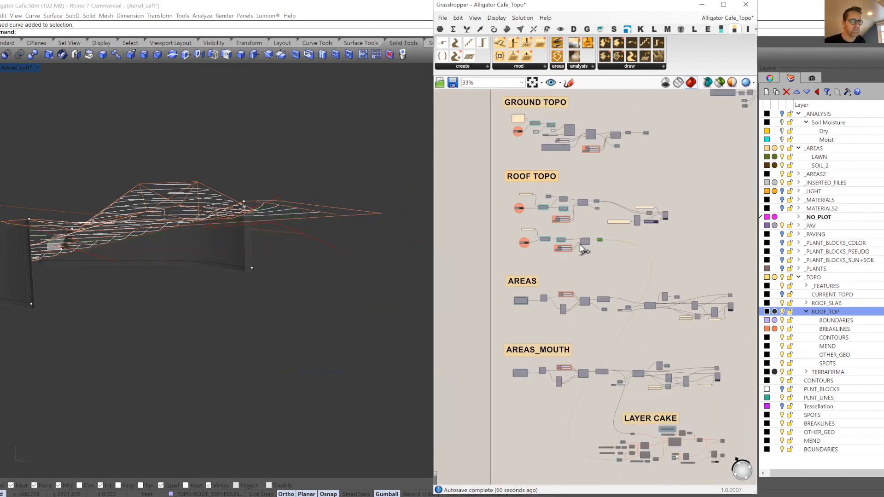
{"action": "scroll", "coordinate": [603, 259], "scroll_direction": "up", "scroll_amount": 8}
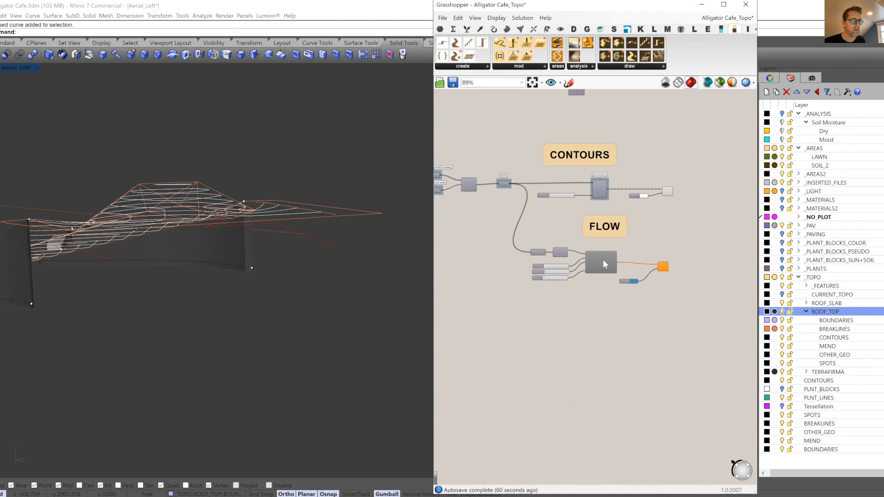
{"action": "right_click_drag", "start_coordinate": [601, 261], "coordinate": [637, 260]}
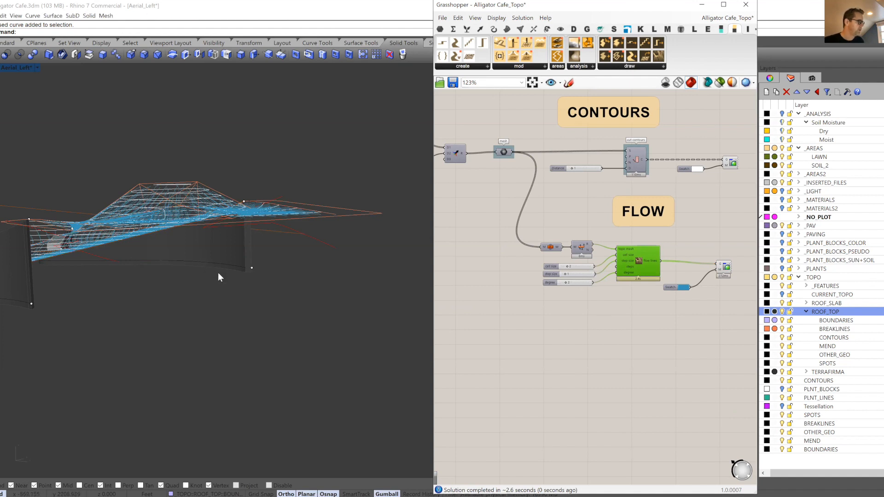
- Examine the blue flow lines across the ground and roof terrain, including where they converge and break between the walls
{"action": "scroll", "coordinate": [225, 274], "scroll_direction": "up", "scroll_amount": 5}
{"action": "scroll", "coordinate": [231, 276], "scroll_direction": "down", "scroll_amount": 8}
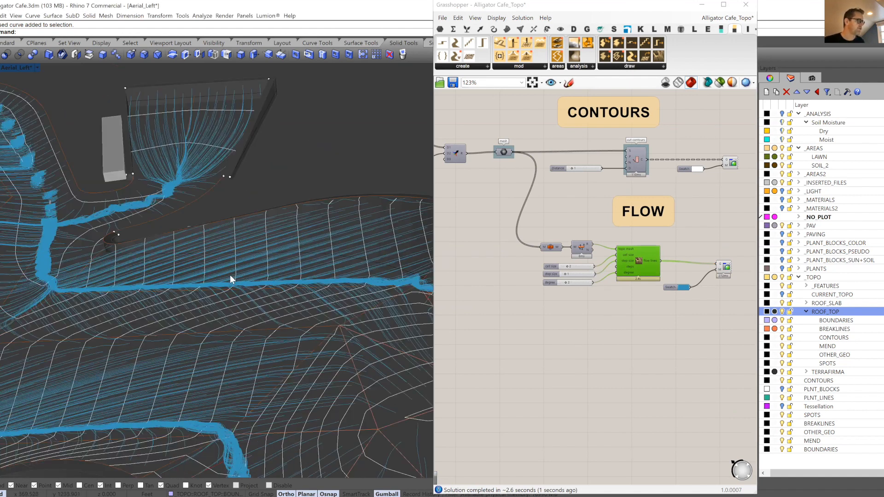
{"action": "scroll", "coordinate": [230, 279], "scroll_direction": "up", "scroll_amount": 4}
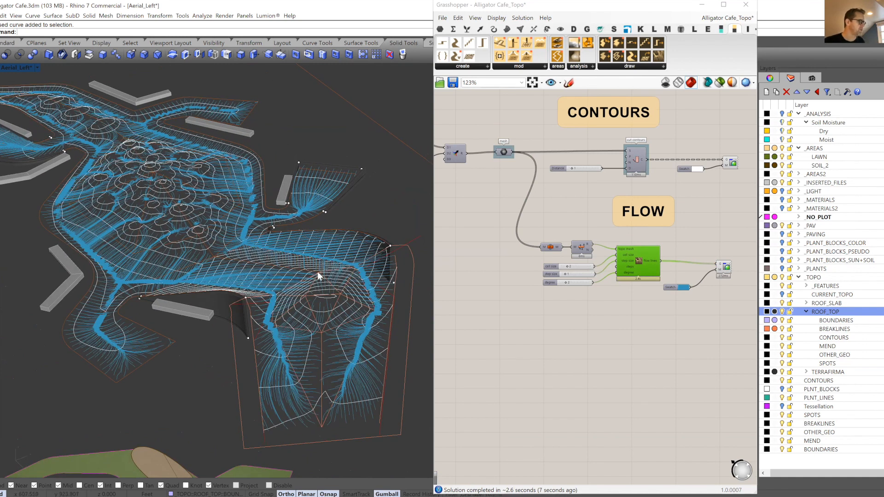
{"action": "mouse_move", "coordinate": [651, 268]}
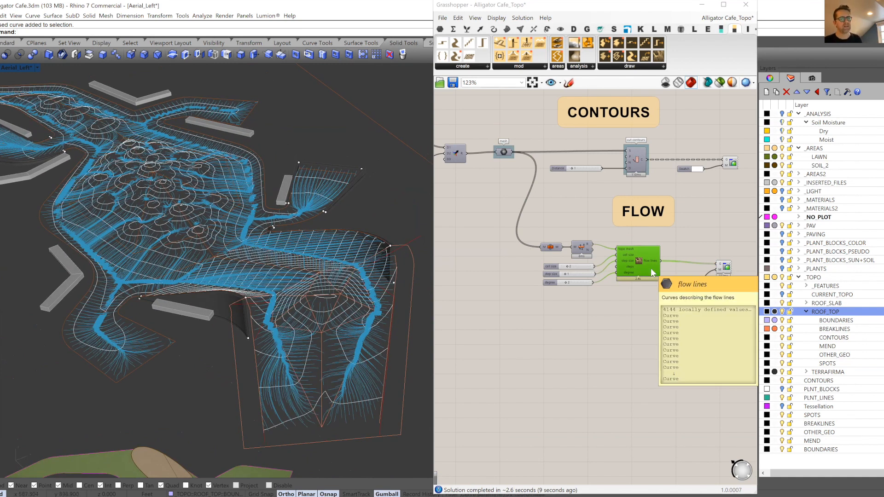
{"action": "left_click", "coordinate": [644, 318]}
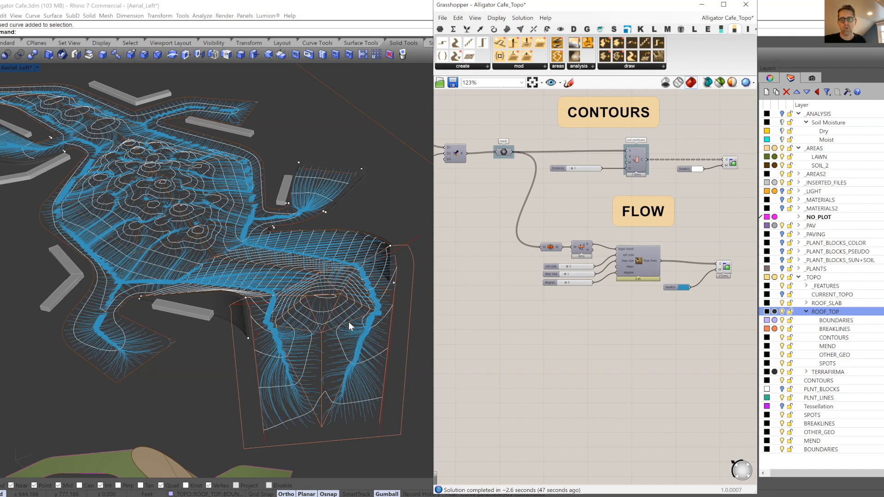
{"action": "scroll", "coordinate": [349, 322], "scroll_direction": "down", "scroll_amount": 1}
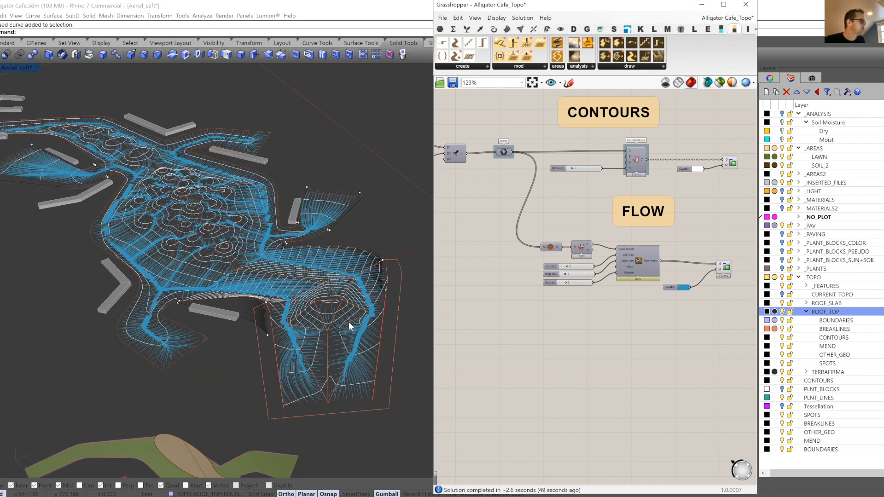
{"action": "scroll", "coordinate": [347, 326], "scroll_direction": "down", "scroll_amount": 2}
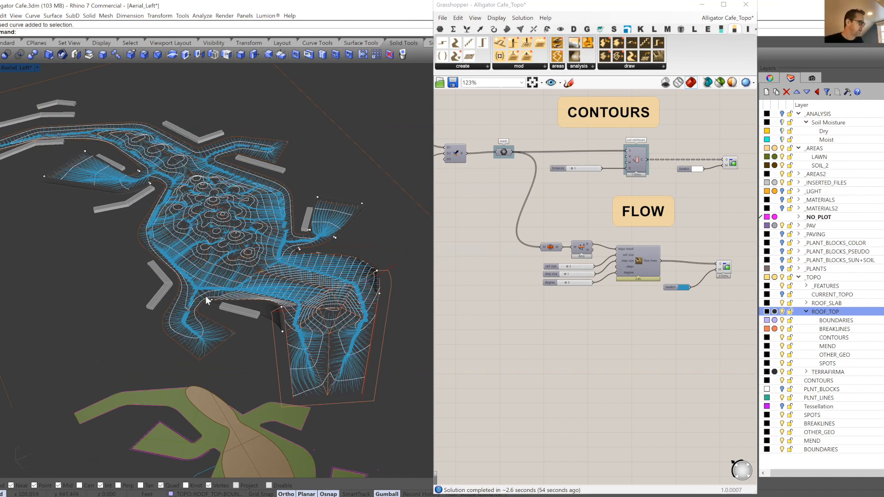
{"action": "scroll", "coordinate": [211, 309], "scroll_direction": "up", "scroll_amount": 5}
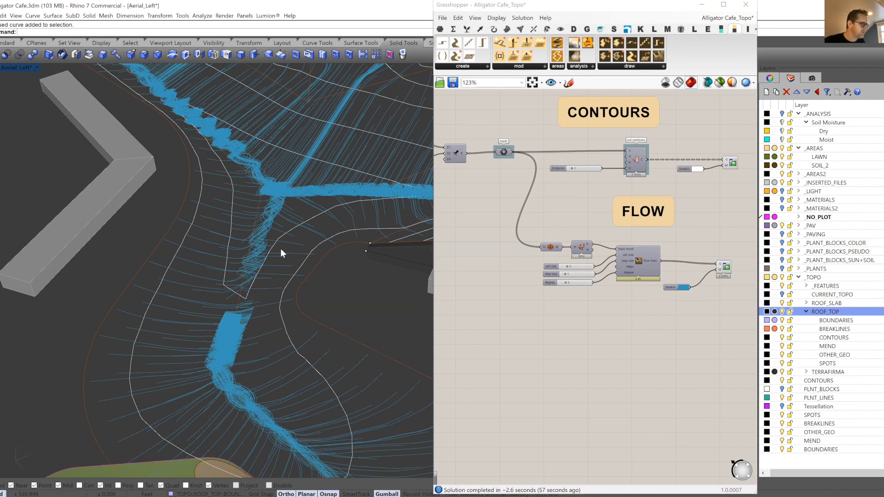
{"action": "right_click_drag", "start_coordinate": [249, 293], "coordinate": [281, 265]}
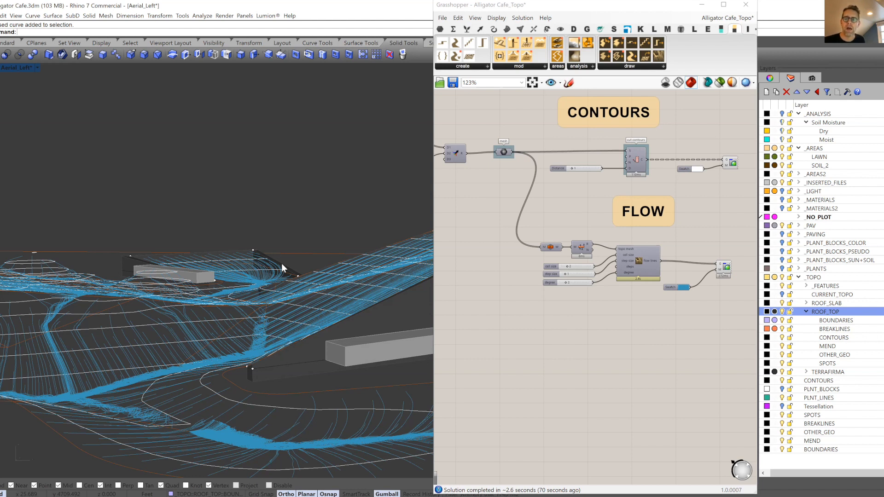
{"action": "right_click_drag", "start_coordinate": [286, 276], "coordinate": [243, 308]}
{"action": "scroll", "coordinate": [299, 293], "scroll_direction": "down", "scroll_amount": 10}
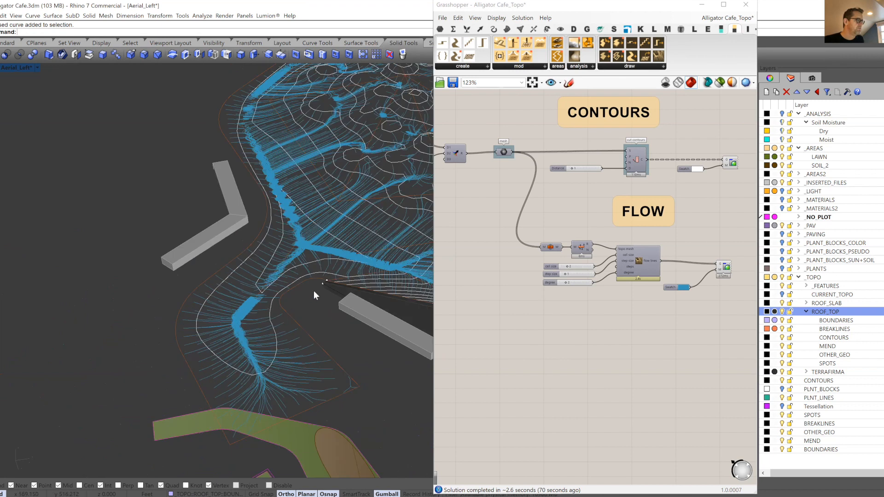
{"action": "mouse_move", "coordinate": [304, 287]}
{"action": "right_mouse_down"}
{"action": "mouse_move", "coordinate": [295, 276]}
{"action": "mouse_move", "coordinate": [305, 286]}
{"action": "right_mouse_up"}
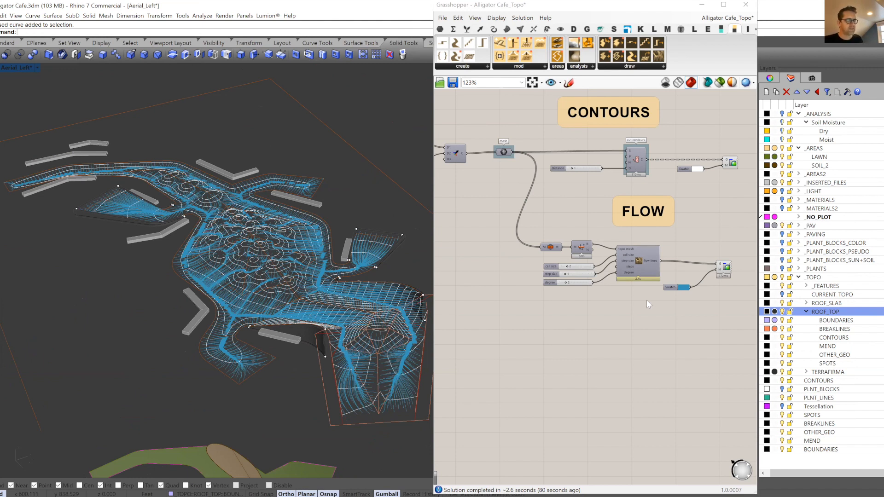
- Disable the flow lines component in the FLOW group
{"action": "left_click", "coordinate": [632, 261]}
{"action": "key", "text": "ctrl+e"}
- Turn on the Custom Preview component in the AREAS group to display the lawn and soil areas on the terrain
{"action": "scroll", "coordinate": [632, 225], "scroll_direction": "down", "scroll_amount": 4}
{"action": "right_click_drag", "start_coordinate": [571, 297], "coordinate": [648, 234]}
{"action": "scroll", "coordinate": [649, 235], "scroll_direction": "down", "scroll_amount": 4}
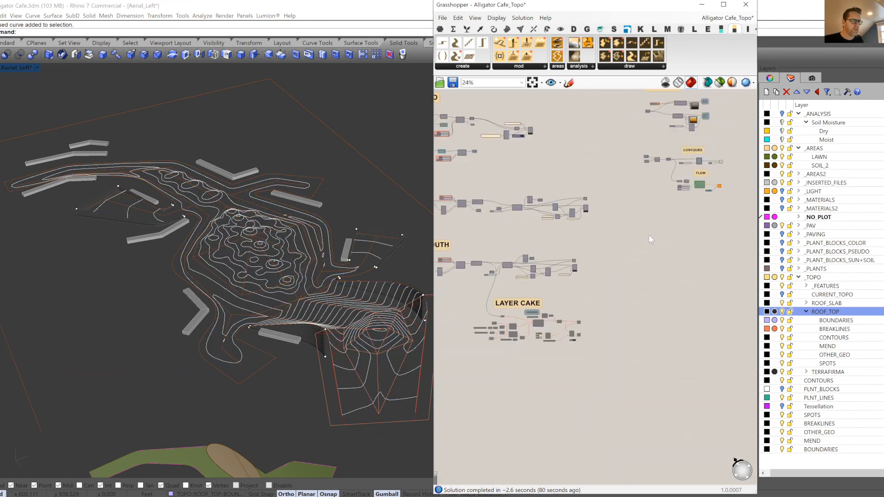
{"action": "scroll", "coordinate": [521, 224], "scroll_direction": "up", "scroll_amount": 3}
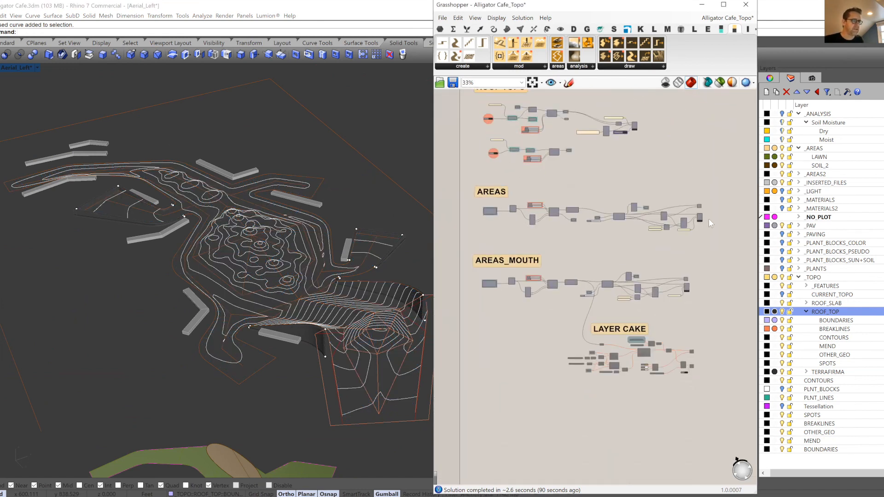
{"action": "scroll", "coordinate": [698, 210], "scroll_direction": "up", "scroll_amount": 5}
{"action": "scroll", "coordinate": [699, 210], "scroll_direction": "up", "scroll_amount": 2}
{"action": "left_click", "coordinate": [697, 206]}
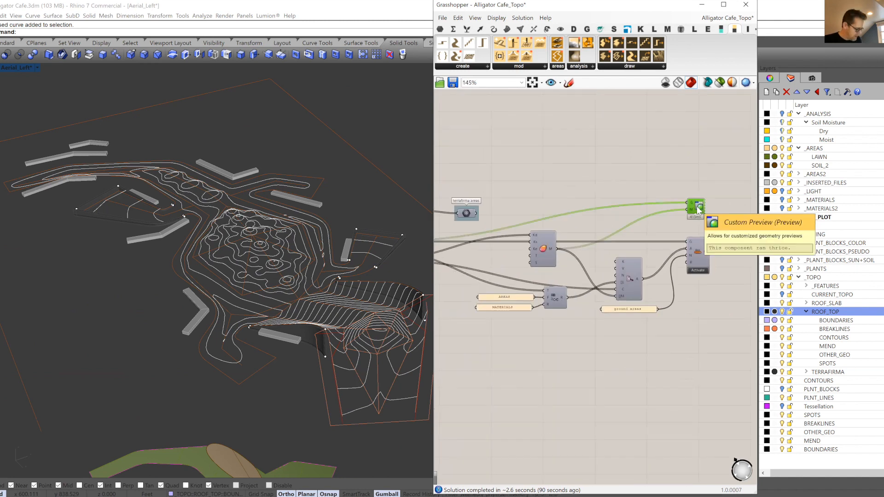
{"action": "left_click", "coordinate": [698, 346]}
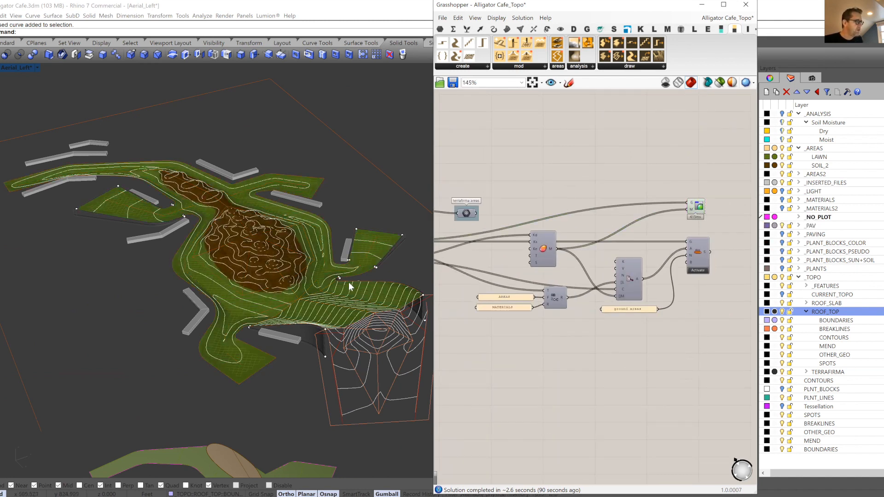
- Select the flat LAWN area surface below the terrain model and examine its extent beneath the soil area
{"action": "scroll", "coordinate": [316, 286], "scroll_direction": "down", "scroll_amount": 5}
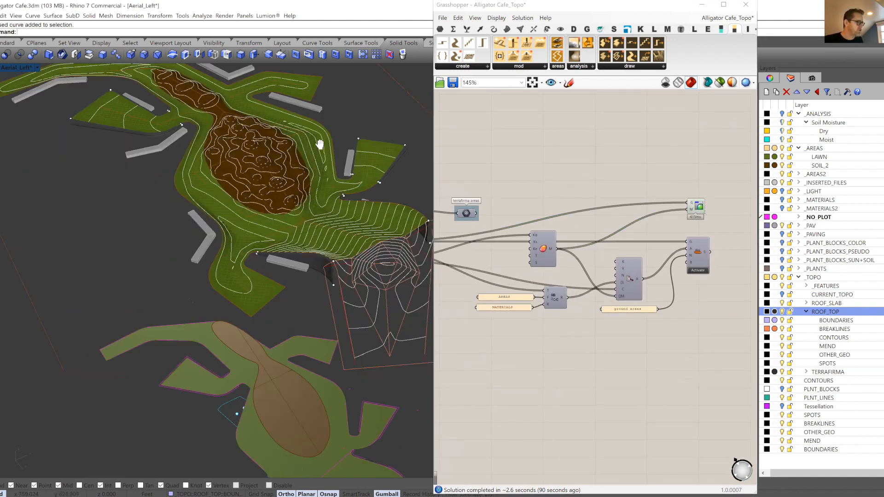
{"action": "scroll", "coordinate": [276, 317], "scroll_direction": "up", "scroll_amount": 5}
{"action": "left_click", "coordinate": [278, 298]}
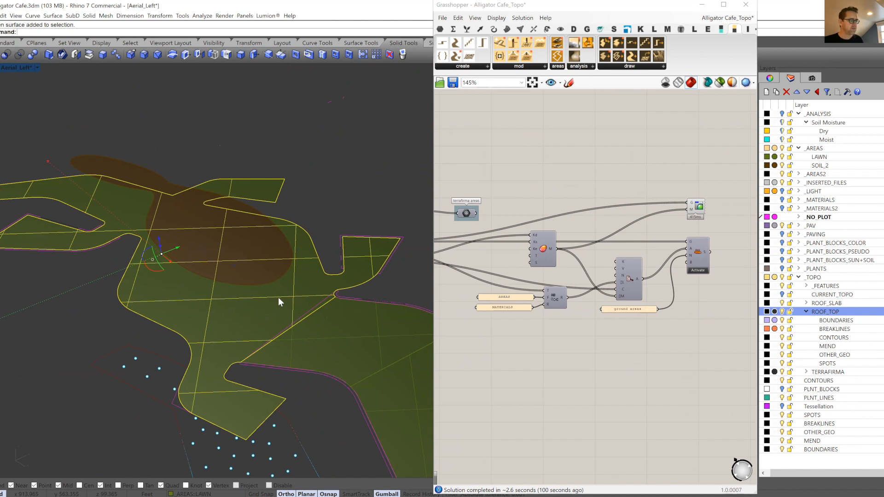
{"action": "right_click_drag", "start_coordinate": [272, 279], "coordinate": [263, 272]}
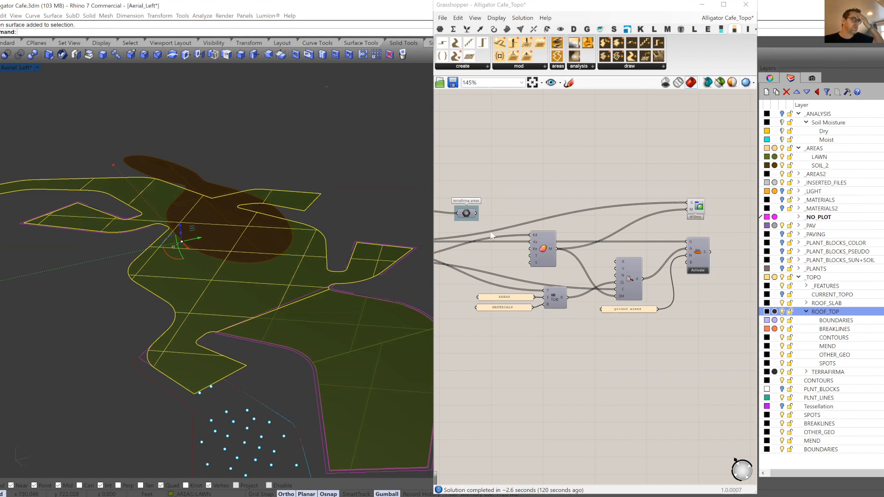
- Locate the collage areas component in the AREAS group and inspect the SOIL_2 surface stacked over the flat lawn
{"action": "right_click_drag", "start_coordinate": [520, 261], "coordinate": [529, 243]}
{"action": "scroll", "coordinate": [634, 258], "scroll_direction": "down", "scroll_amount": 4}
{"action": "scroll", "coordinate": [556, 241], "scroll_direction": "up", "scroll_amount": 5}
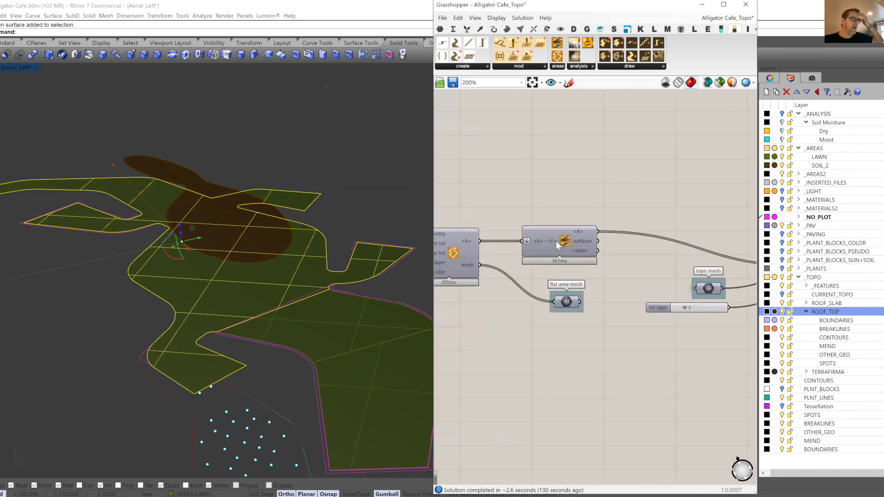
{"action": "left_click", "coordinate": [234, 137]}
{"action": "left_click", "coordinate": [199, 176]}
{"action": "mouse_move", "coordinate": [270, 232]}
{"action": "right_mouse_down"}
{"action": "mouse_move", "coordinate": [274, 219]}
{"action": "mouse_move", "coordinate": [274, 227]}
{"action": "right_mouse_up"}
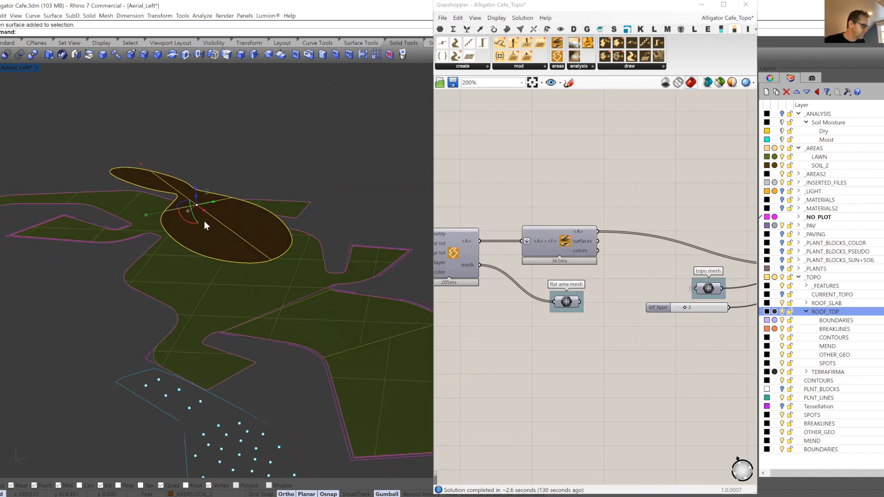
{"action": "right_click_drag", "start_coordinate": [205, 232], "coordinate": [235, 245]}
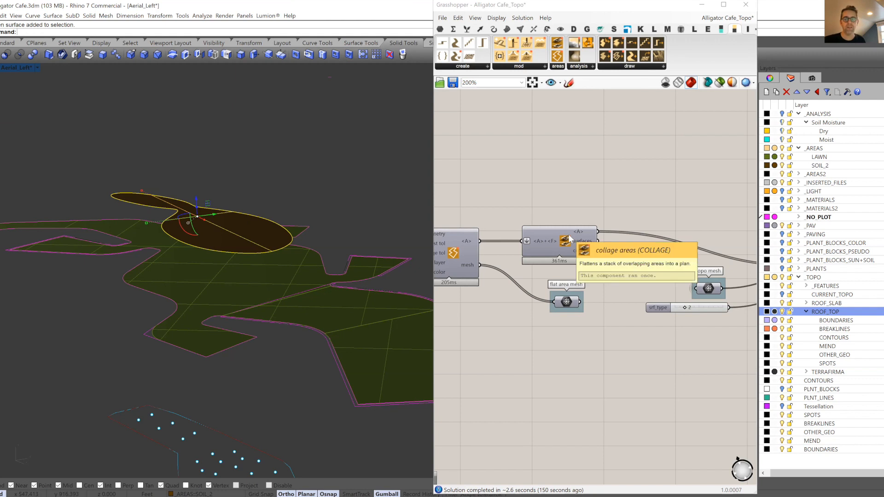
- Bake the draped ground areas with the bake component in the AREAS group and turn on the _MATERIALS layer
{"action": "scroll", "coordinate": [308, 310], "scroll_direction": "down", "scroll_amount": 8}
{"action": "scroll", "coordinate": [290, 216], "scroll_direction": "up", "scroll_amount": 10}
{"action": "right_click_drag", "start_coordinate": [291, 217], "coordinate": [335, 235]}
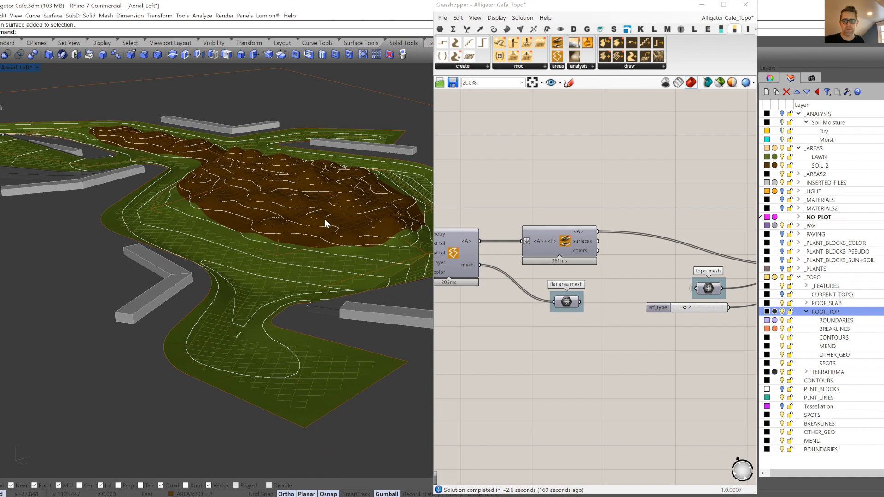
{"action": "scroll", "coordinate": [523, 269], "scroll_direction": "down", "scroll_amount": 5}
{"action": "scroll", "coordinate": [670, 262], "scroll_direction": "up", "scroll_amount": 6}
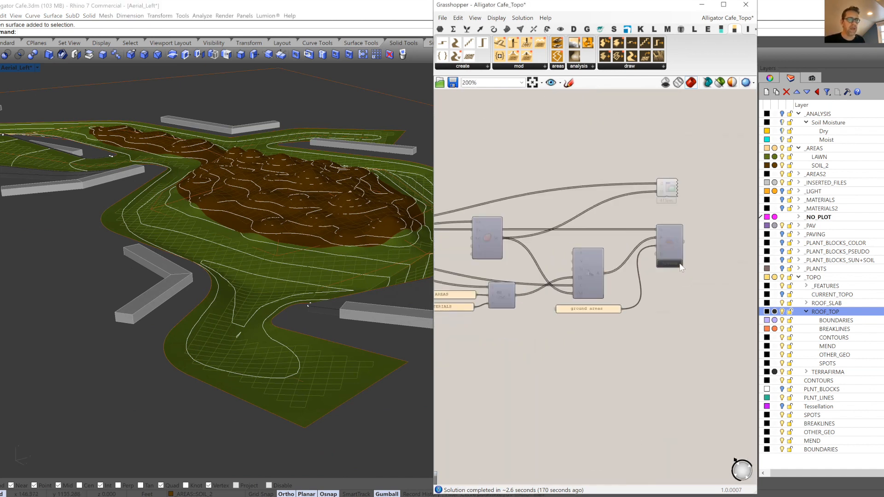
{"action": "left_click", "coordinate": [670, 261]}
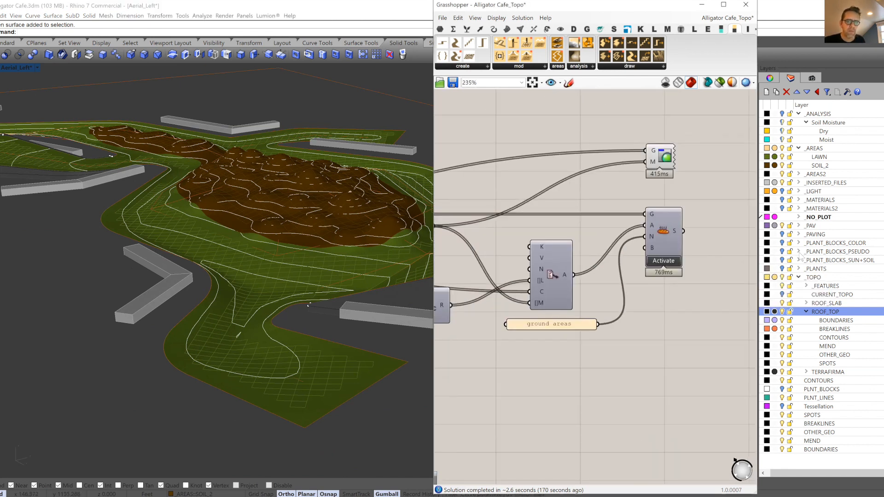
{"action": "left_click", "coordinate": [782, 200]}
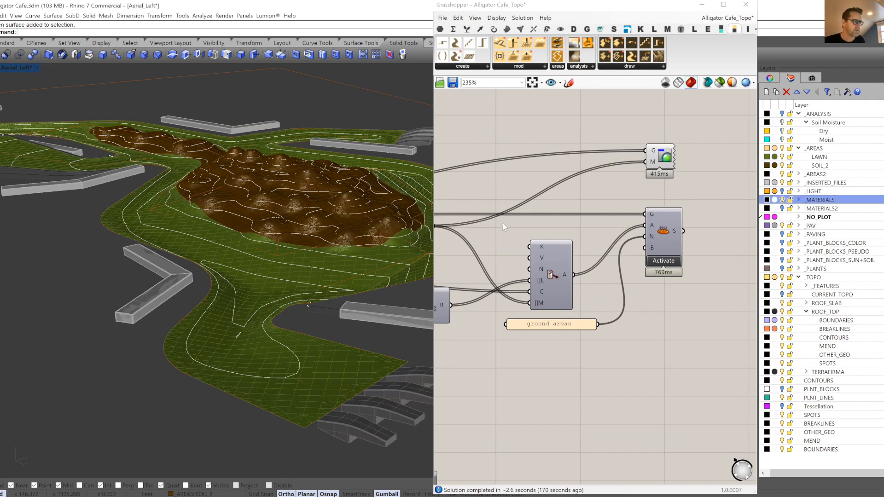
- Select the baked SOIL_2 SubD and the surrounding LAWN SubD in turn to check the baked geometry
{"action": "left_click", "coordinate": [375, 212]}
{"action": "right_click_drag", "start_coordinate": [355, 218], "coordinate": [405, 234]}
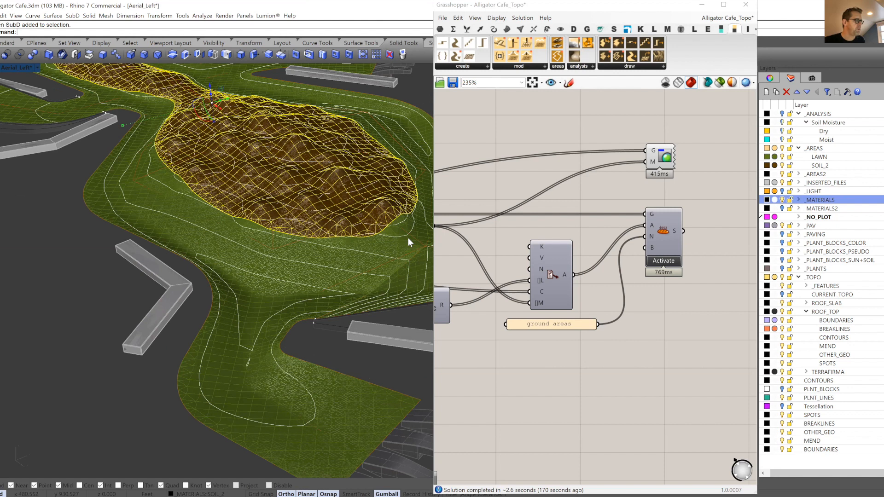
{"action": "left_click", "coordinate": [408, 237]}
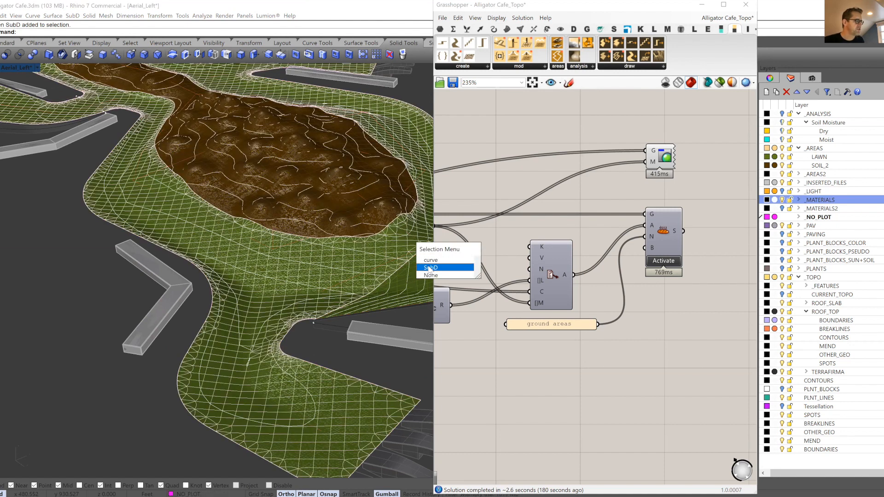
{"action": "left_click", "coordinate": [430, 268]}
- Examine the LAWN SubD's mesh along the soil boundary and planting mounds, and clear the selection
{"action": "right_click_drag", "start_coordinate": [348, 315], "coordinate": [295, 229]}
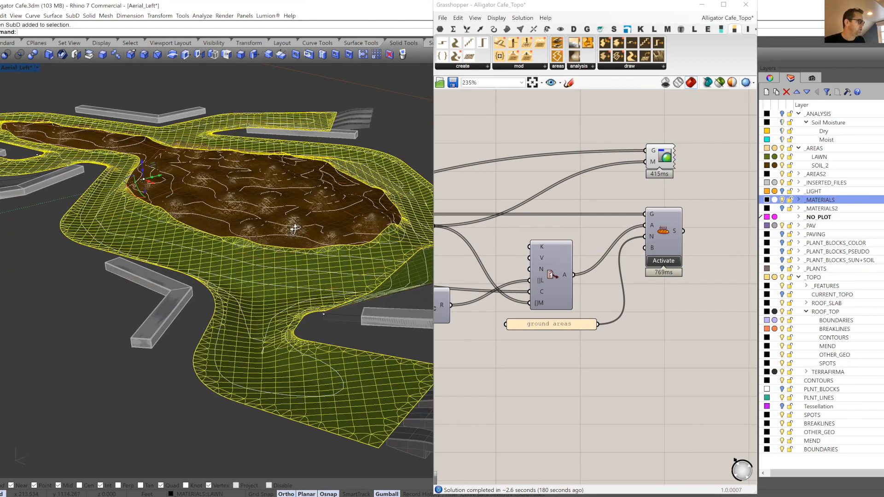
{"action": "scroll", "coordinate": [295, 229], "scroll_direction": "up", "scroll_amount": 5}
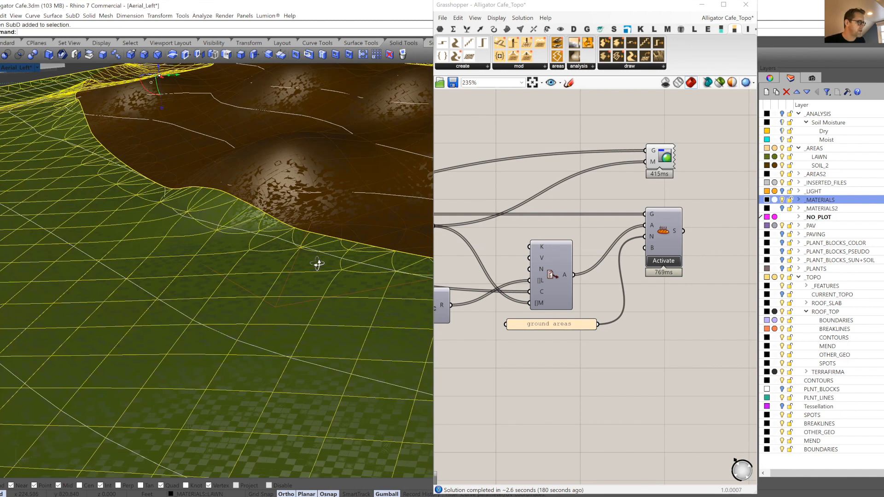
{"action": "right_click_drag", "start_coordinate": [318, 263], "coordinate": [336, 284]}
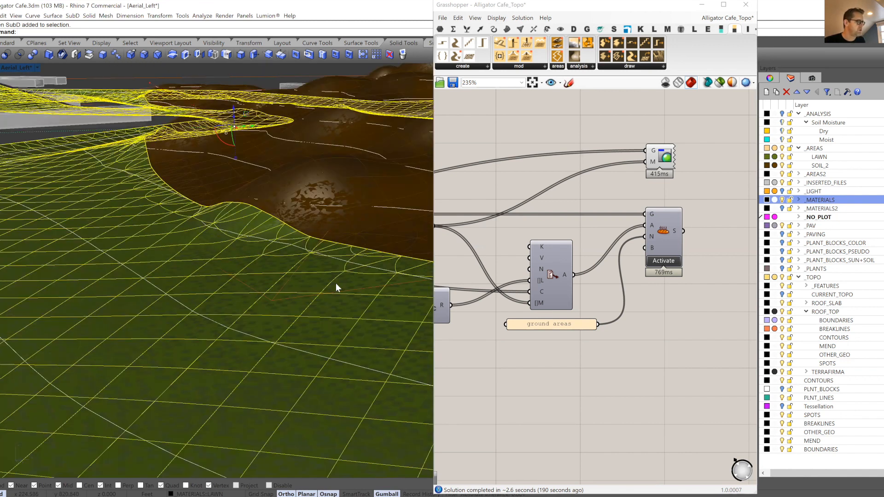
{"action": "key", "text": "Home"}
{"action": "key", "text": "Home"}
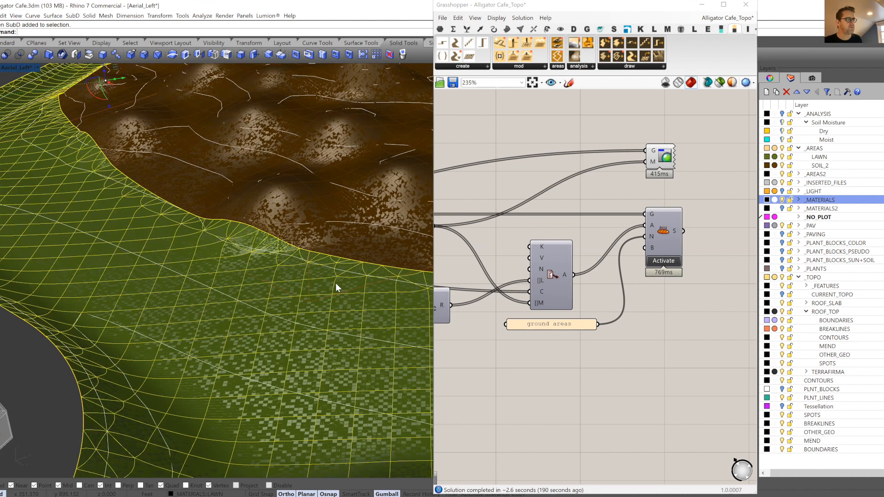
{"action": "key", "text": "Home"}
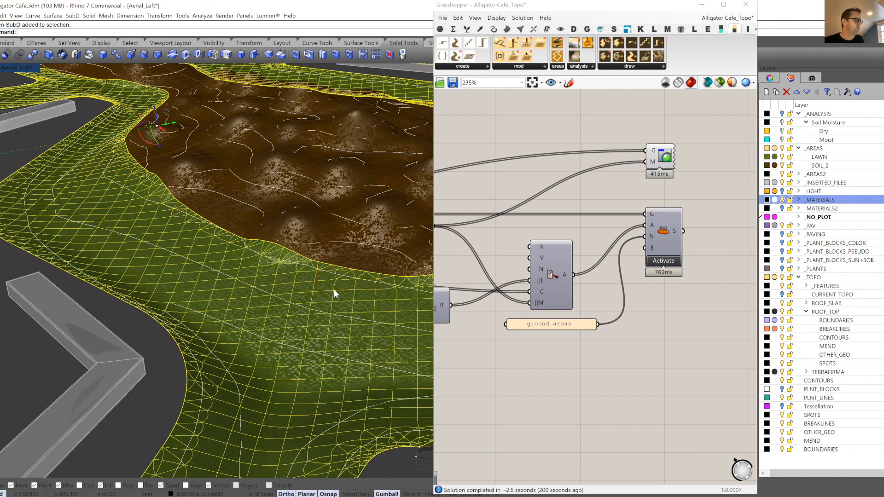
{"action": "scroll", "coordinate": [334, 290], "scroll_direction": "down", "scroll_amount": 6}
{"action": "key", "text": "Escape"}
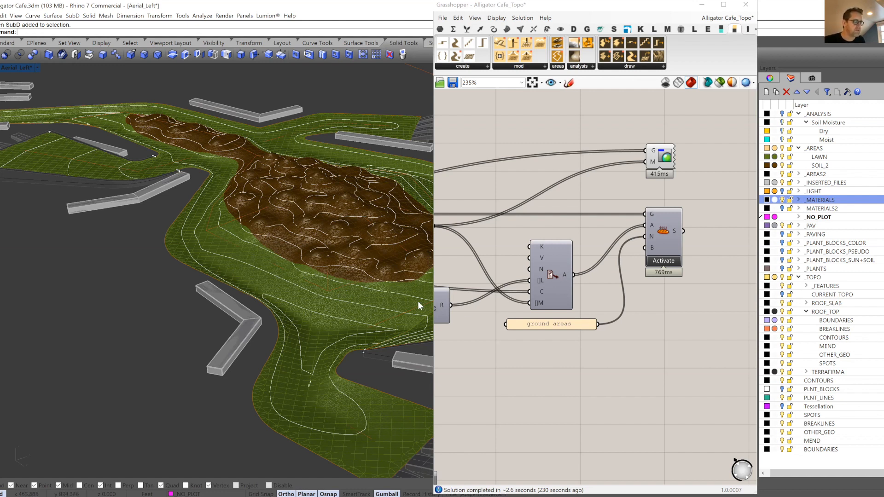
- Set the aerial viewport's display mode to Wireframe and bring the whole roof terrain into view
{"action": "middle_click", "coordinate": [393, 300]}
{"action": "left_click", "coordinate": [395, 301]}
{"action": "scroll", "coordinate": [404, 252], "scroll_direction": "down", "scroll_amount": 6}
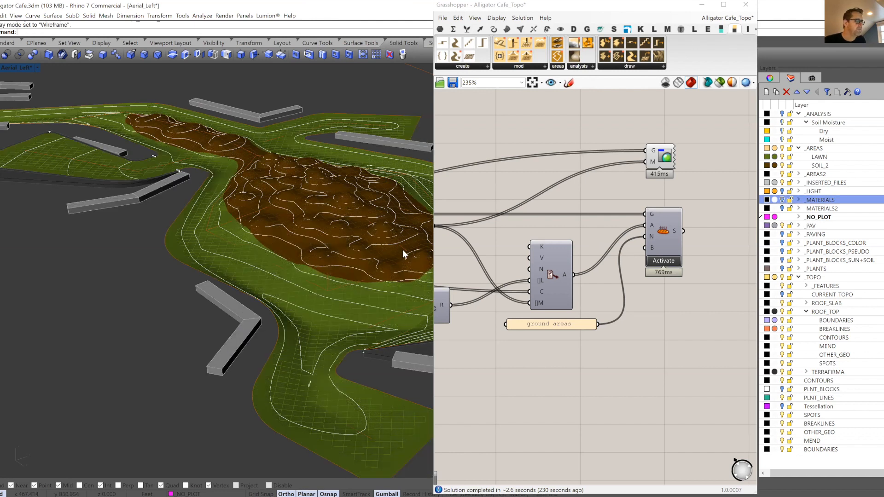
{"action": "right_click_drag", "start_coordinate": [299, 265], "coordinate": [230, 266], "text": "shift"}
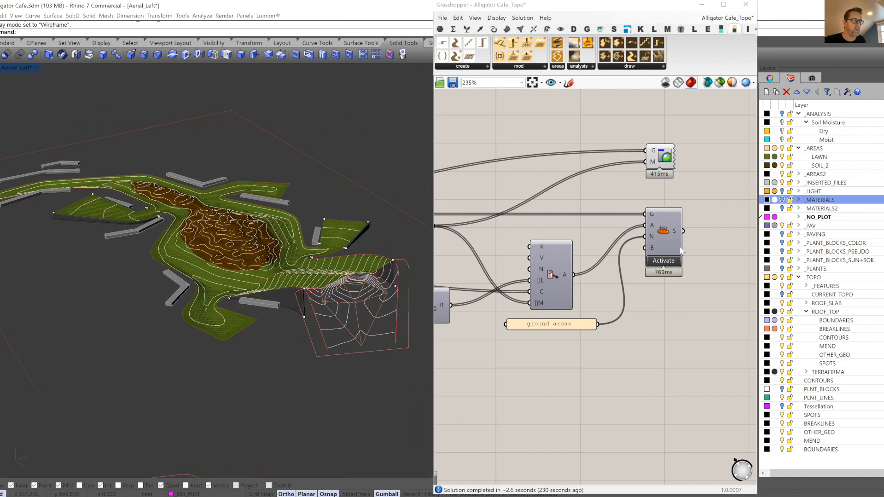
- Select the components of the AREAS group, clear them, and select those of the AREAS_MOUTH group
{"action": "scroll", "coordinate": [721, 228], "scroll_direction": "down", "scroll_amount": 10}
{"action": "left_click_drag", "start_coordinate": [727, 206], "coordinate": [445, 257]}
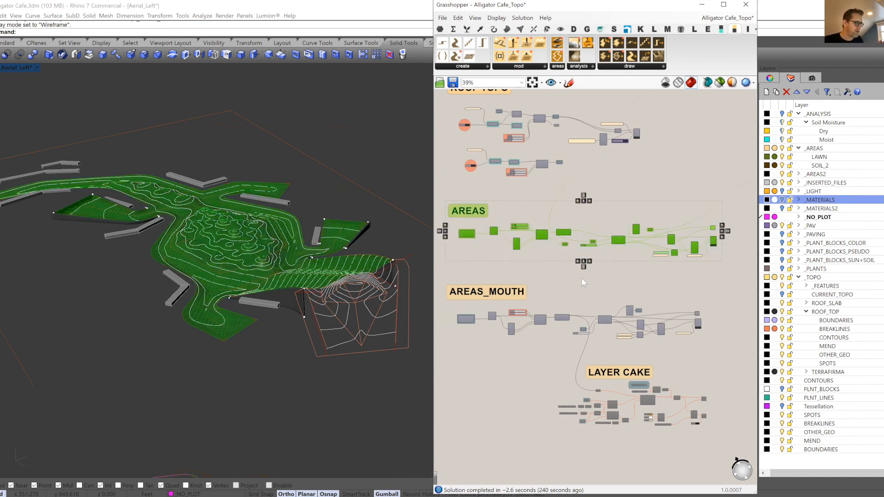
{"action": "left_click", "coordinate": [690, 298]}
{"action": "left_click_drag", "start_coordinate": [719, 280], "coordinate": [453, 349]}
- Turn on the preview of the AREAS_MOUTH group's Custom Preview component and view the draped lawn at the mouth
{"action": "scroll", "coordinate": [706, 315], "scroll_direction": "up", "scroll_amount": 4}
{"action": "scroll", "coordinate": [706, 315], "scroll_direction": "up", "scroll_amount": 4}
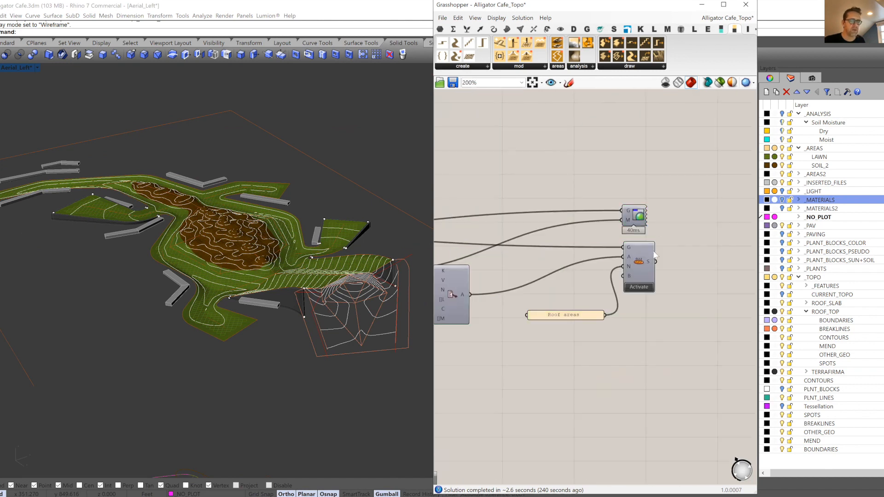
{"action": "left_click", "coordinate": [634, 215]}
{"action": "left_click", "coordinate": [506, 359]}
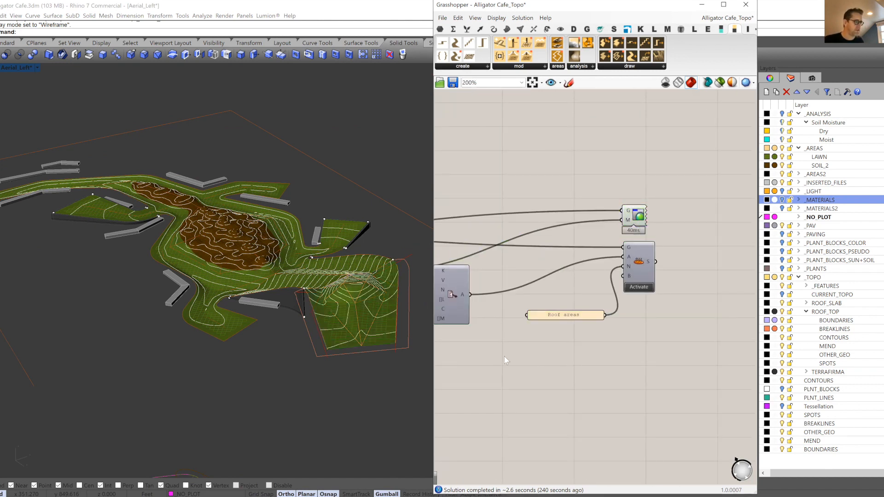
{"action": "right_click_drag", "start_coordinate": [399, 324], "coordinate": [337, 319]}
{"action": "scroll", "coordinate": [334, 313], "scroll_direction": "up", "scroll_amount": 5}
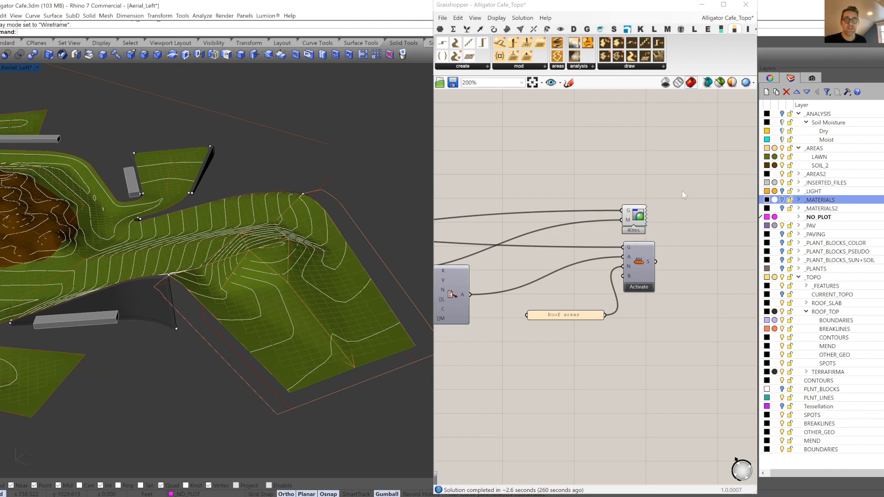
- Turn off the preview of the AREAS_MOUTH Custom Preview component and locate the LAYER CAKE group
{"action": "left_click_drag", "start_coordinate": [682, 191], "coordinate": [628, 226]}
{"action": "scroll", "coordinate": [647, 215], "scroll_direction": "down", "scroll_amount": 6}
{"action": "right_click_drag", "start_coordinate": [497, 364], "coordinate": [571, 274]}
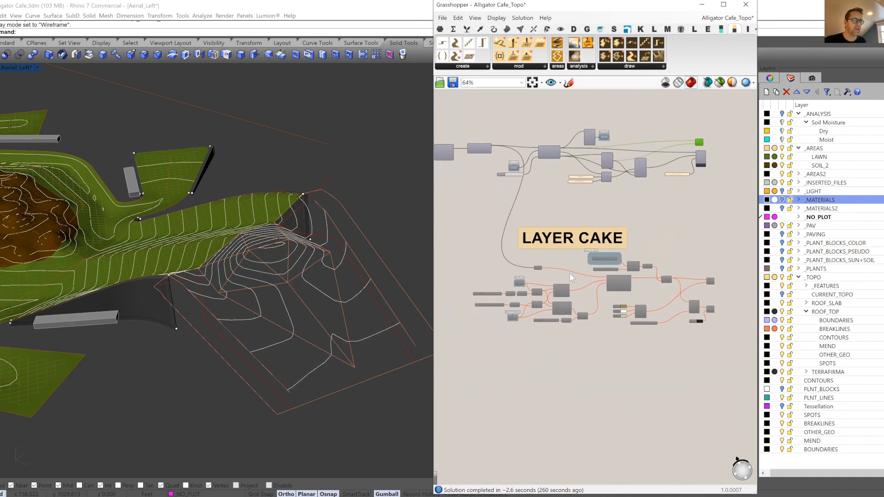
{"action": "scroll", "coordinate": [570, 274], "scroll_direction": "up", "scroll_amount": 1}
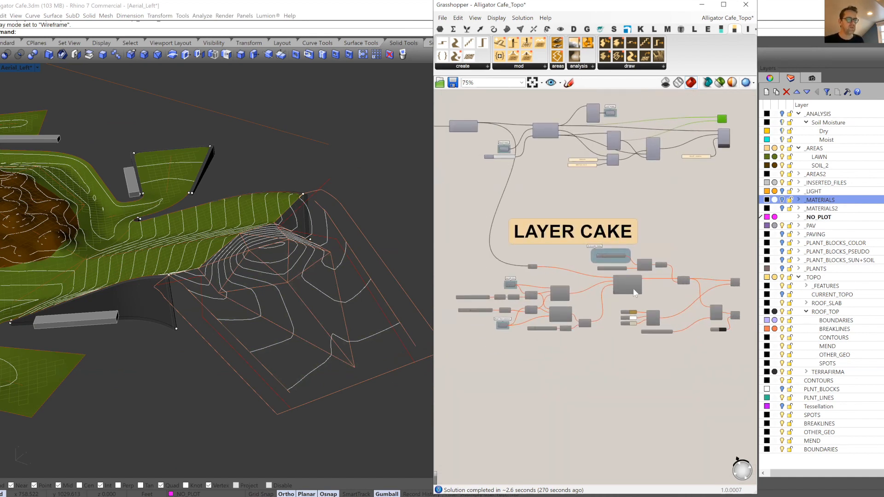
- Enable all components of the LAYER CAKE group and view the layered slabs from a low angle
{"action": "left_click_drag", "start_coordinate": [737, 249], "coordinate": [474, 355]}
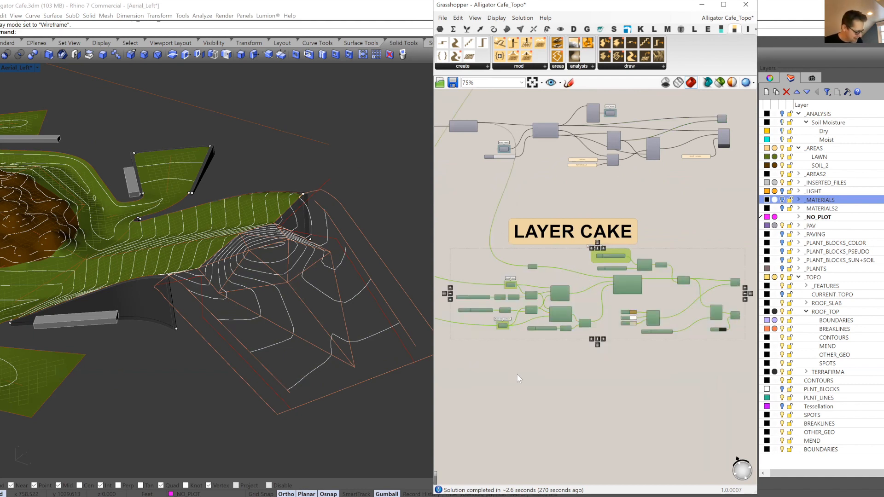
{"action": "left_click", "coordinate": [620, 382]}
{"action": "right_click_drag", "start_coordinate": [344, 308], "coordinate": [281, 300]}
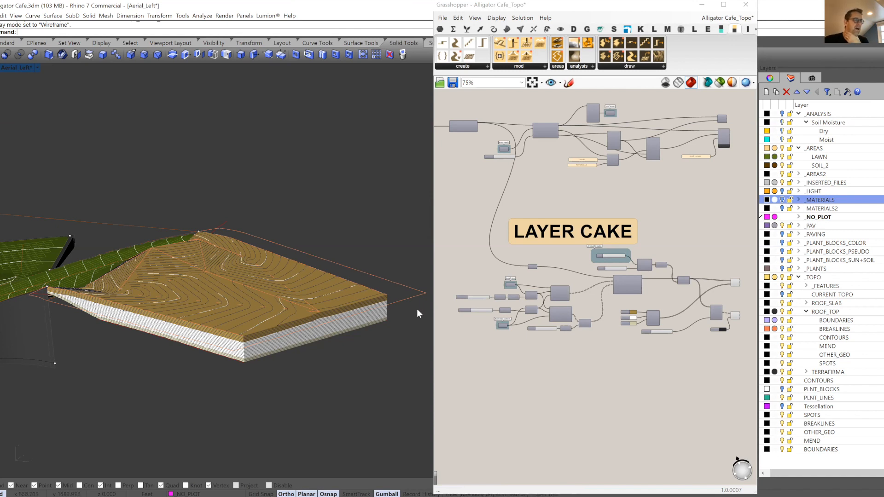
- Inspect the draw areas as slabs component's area, top topo and bottom topo inputs and the components feeding them
{"action": "scroll", "coordinate": [606, 295], "scroll_direction": "up", "scroll_amount": 5}
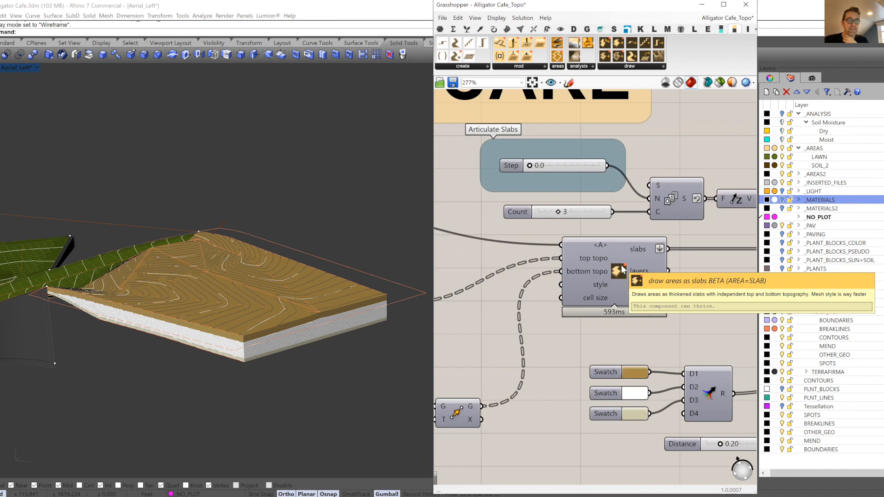
{"action": "scroll", "coordinate": [583, 258], "scroll_direction": "up", "scroll_amount": 1}
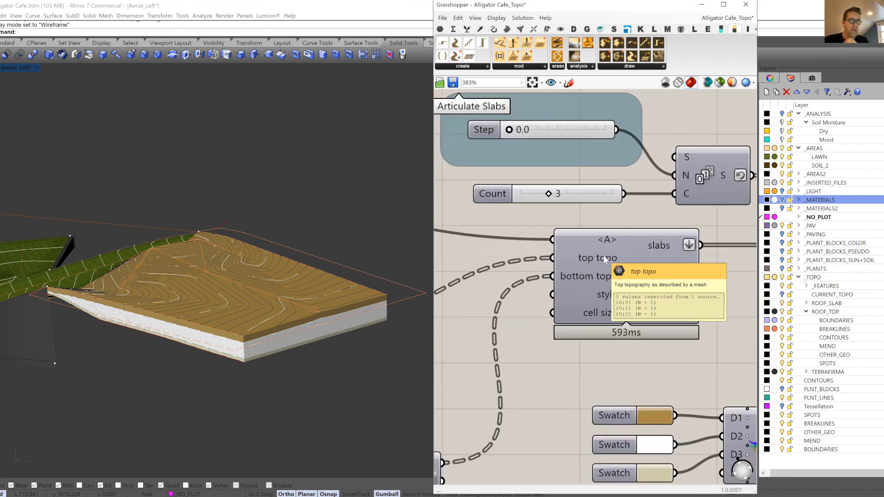
{"action": "mouse_move", "coordinate": [609, 277]}
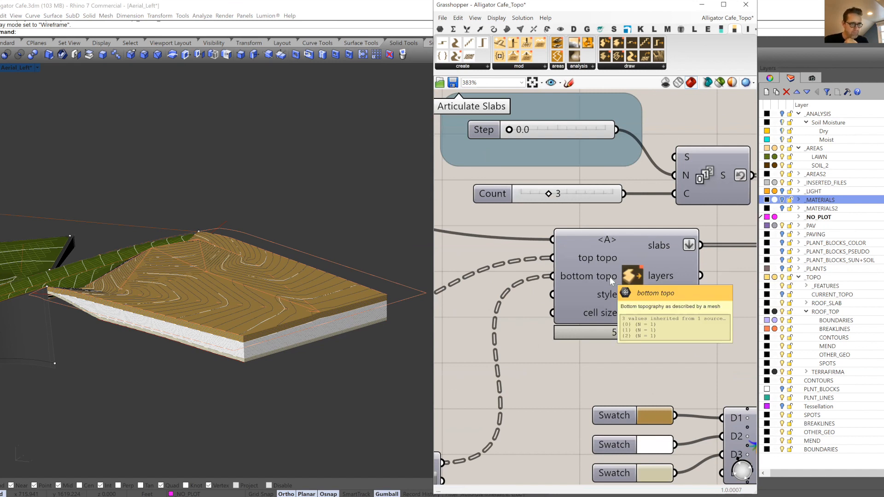
{"action": "mouse_move", "coordinate": [609, 238]}
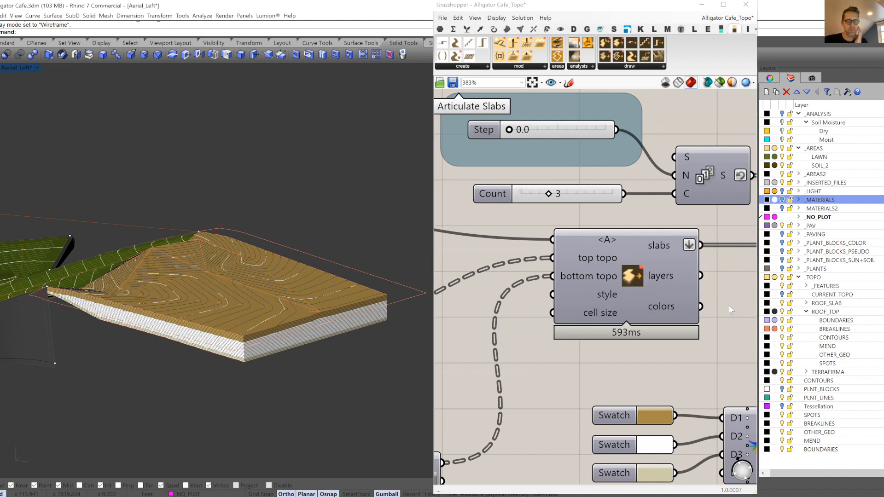
{"action": "scroll", "coordinate": [668, 326], "scroll_direction": "down", "scroll_amount": 4}
{"action": "right_click_drag", "start_coordinate": [546, 322], "coordinate": [621, 280]}
{"action": "scroll", "coordinate": [621, 280], "scroll_direction": "up", "scroll_amount": 1}
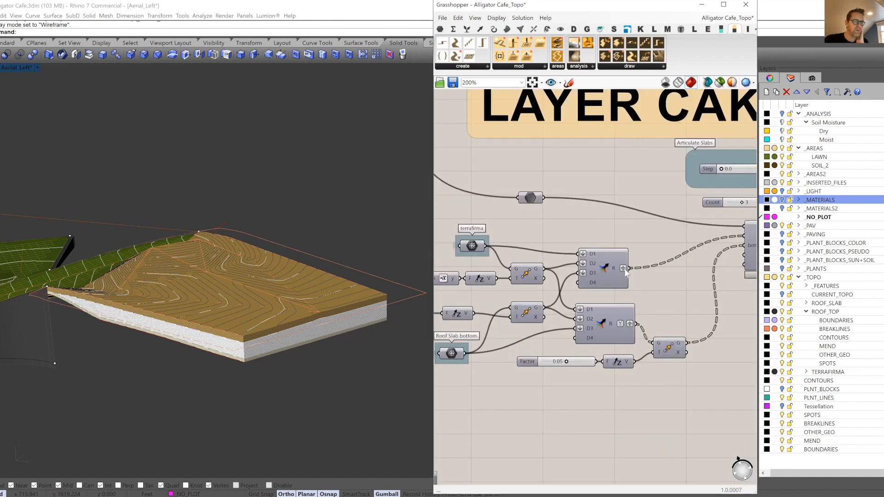
- Trace the terrafirma and Roof Slab bottom meshes through the move components into the two components that combine top and bottom topographies
{"action": "left_click", "coordinate": [473, 247]}
{"action": "right_click_drag", "start_coordinate": [525, 261], "coordinate": [572, 262]}
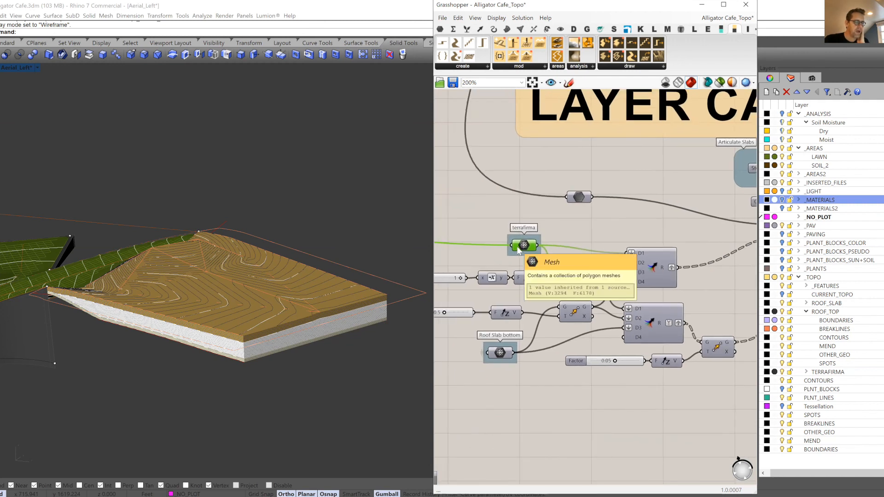
{"action": "left_click_drag", "start_coordinate": [568, 277], "coordinate": [572, 276]}
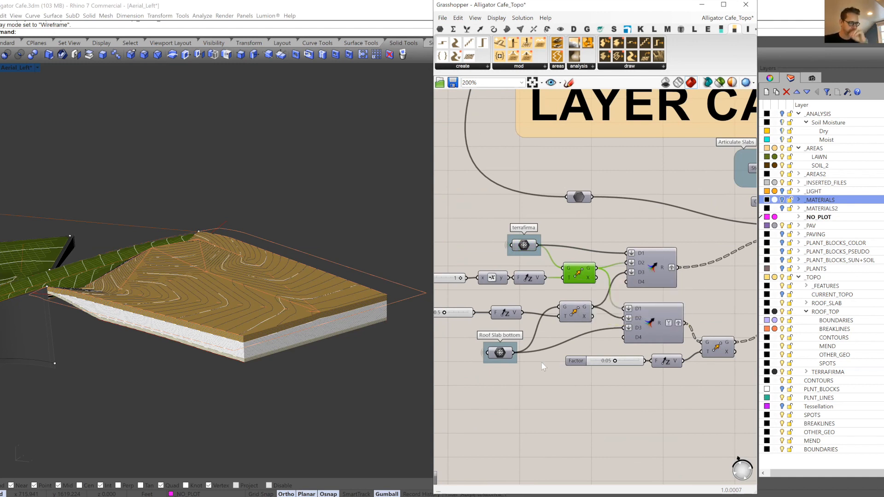
{"action": "left_click_drag", "start_coordinate": [498, 353], "coordinate": [507, 354]}
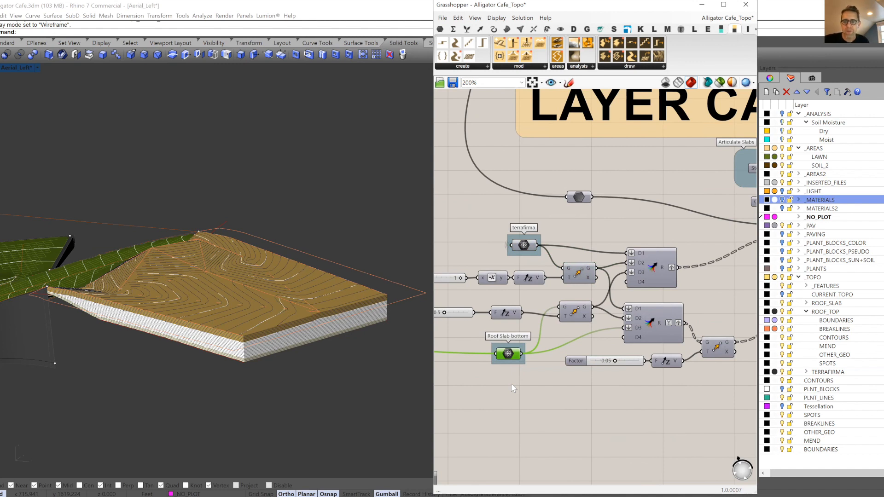
{"action": "right_click_drag", "start_coordinate": [660, 289], "coordinate": [592, 278]}
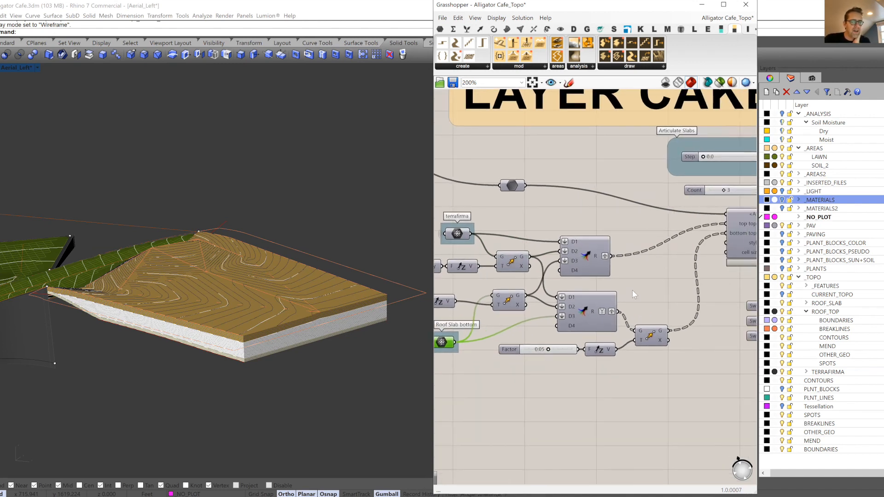
{"action": "left_click_drag", "start_coordinate": [585, 317], "coordinate": [591, 319]}
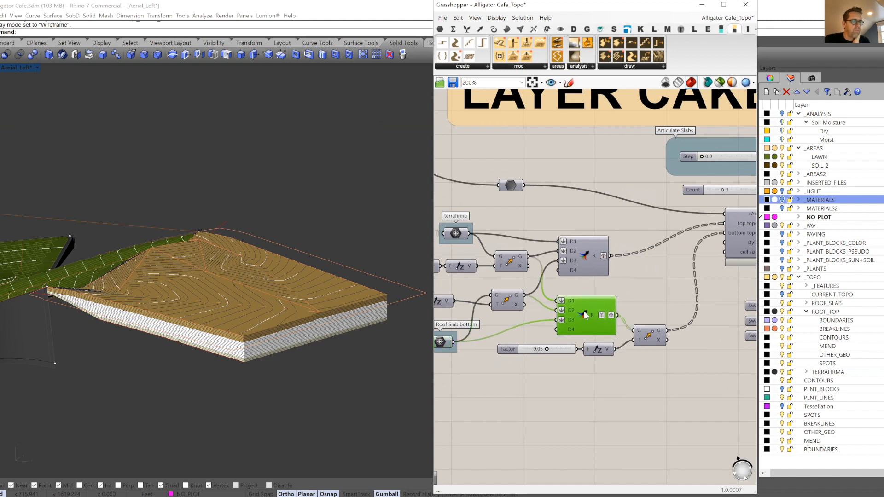
{"action": "left_click_drag", "start_coordinate": [579, 253], "coordinate": [583, 254]}
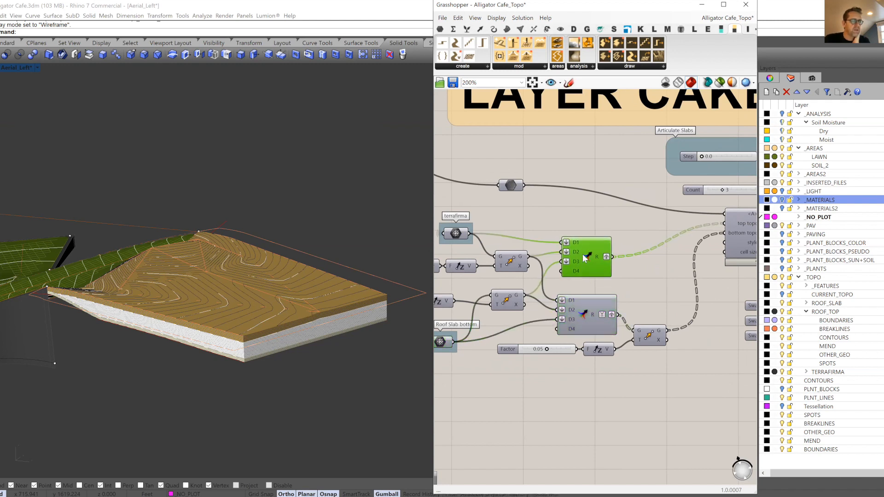
- Inspect the slab component's top topo input and slabs output, and select the component combining the three colour swatches
{"action": "scroll", "coordinate": [614, 214], "scroll_direction": "up", "scroll_amount": 3}
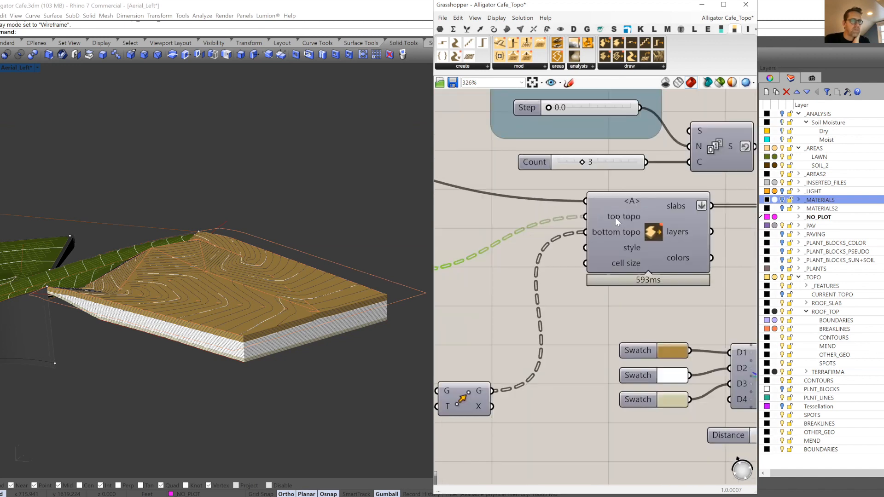
{"action": "mouse_move", "coordinate": [622, 220]}
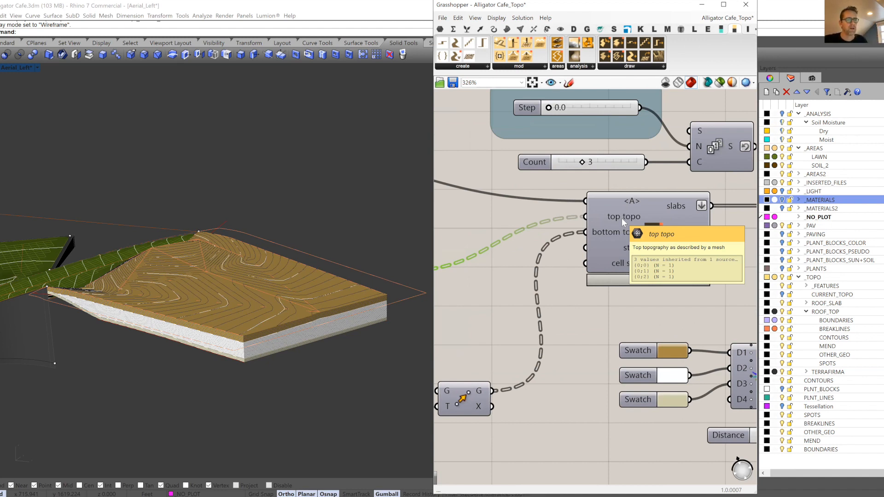
{"action": "mouse_move", "coordinate": [675, 206]}
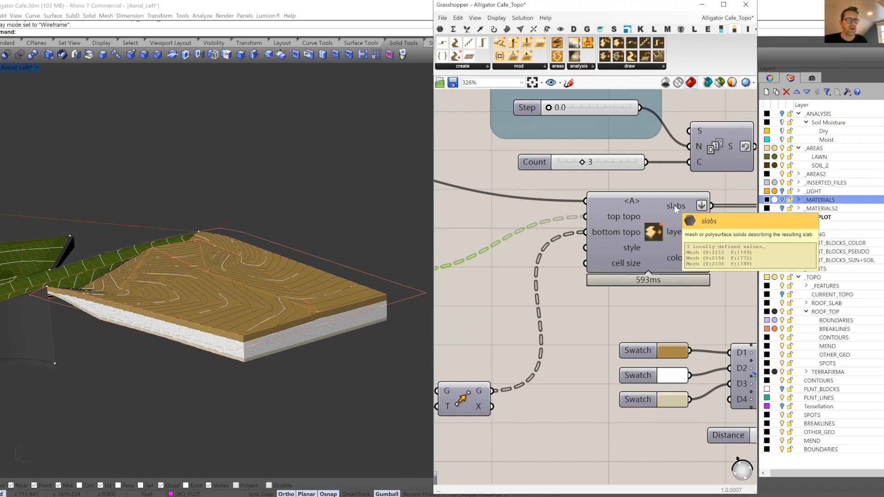
{"action": "scroll", "coordinate": [576, 240], "scroll_direction": "down", "scroll_amount": 3}
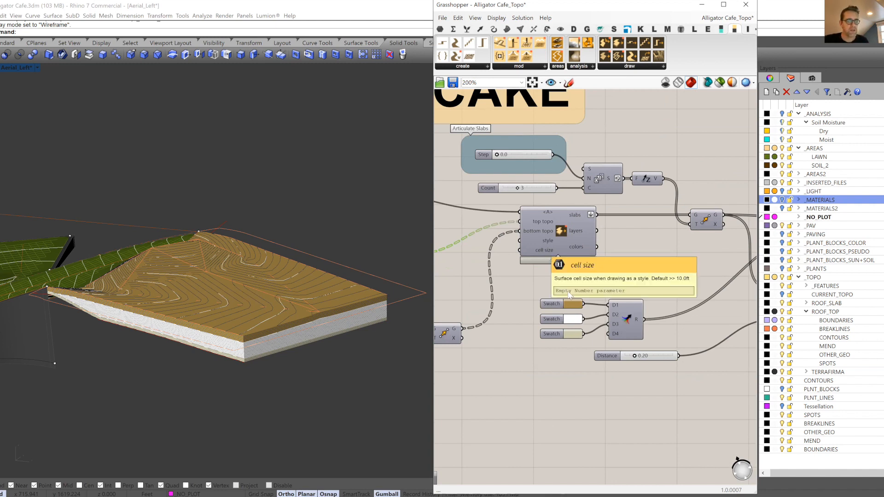
{"action": "right_click_drag", "start_coordinate": [677, 301], "coordinate": [564, 267]}
{"action": "left_click", "coordinate": [551, 303]}
- Set the Step slider in the Articulate Slabs group to 6.0
{"action": "scroll", "coordinate": [564, 267], "scroll_direction": "up", "scroll_amount": 5}
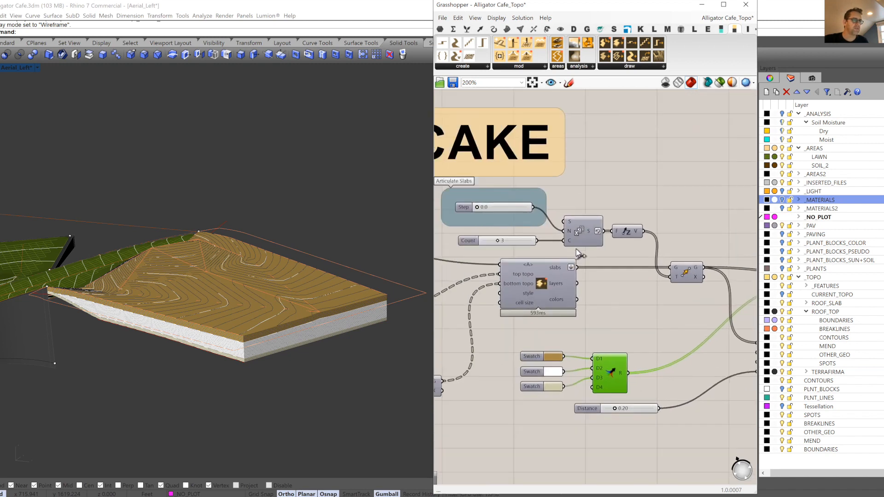
{"action": "scroll", "coordinate": [534, 243], "scroll_direction": "up", "scroll_amount": 2}
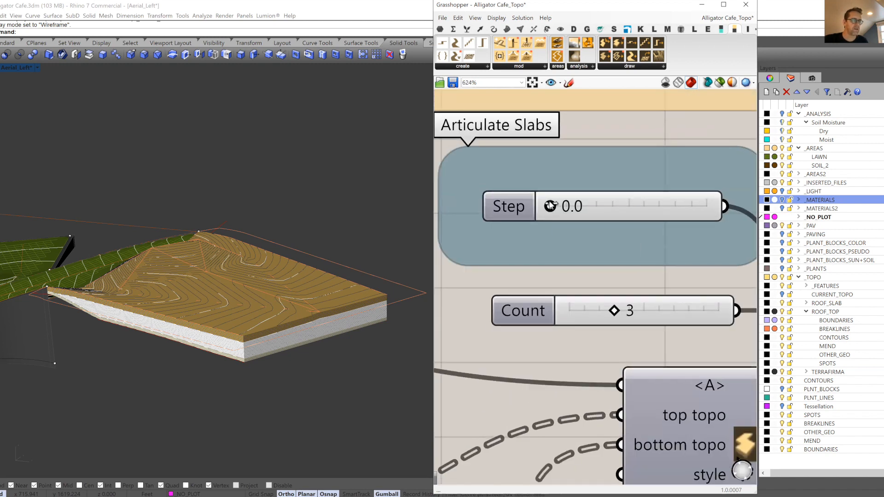
{"action": "left_click_drag", "start_coordinate": [564, 206], "coordinate": [776, 201]}
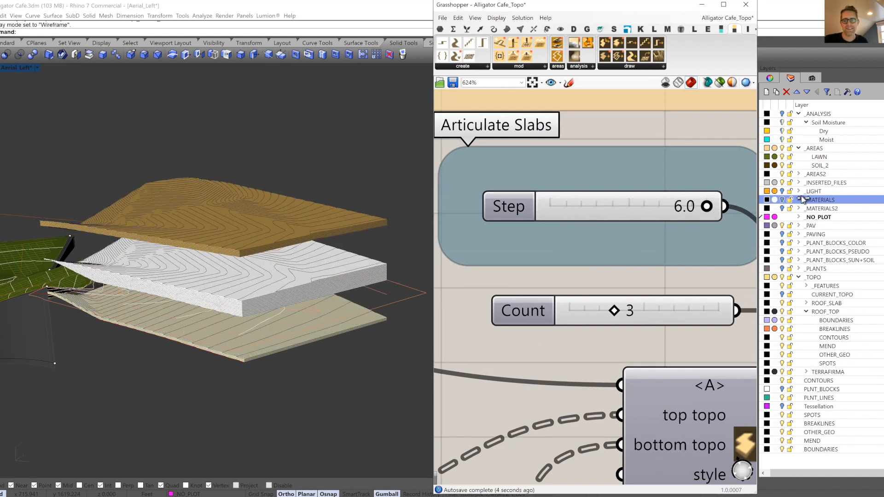
- Examine the separated slab layers in the aerial view, both close up and alongside the rest of the roof terrain
{"action": "mouse_move", "coordinate": [264, 247]}
{"action": "right_mouse_down"}
{"action": "mouse_move", "coordinate": [268, 239]}
{"action": "mouse_move", "coordinate": [257, 250]}
{"action": "right_mouse_up"}
{"action": "right_click_drag", "start_coordinate": [274, 297], "coordinate": [275, 330]}
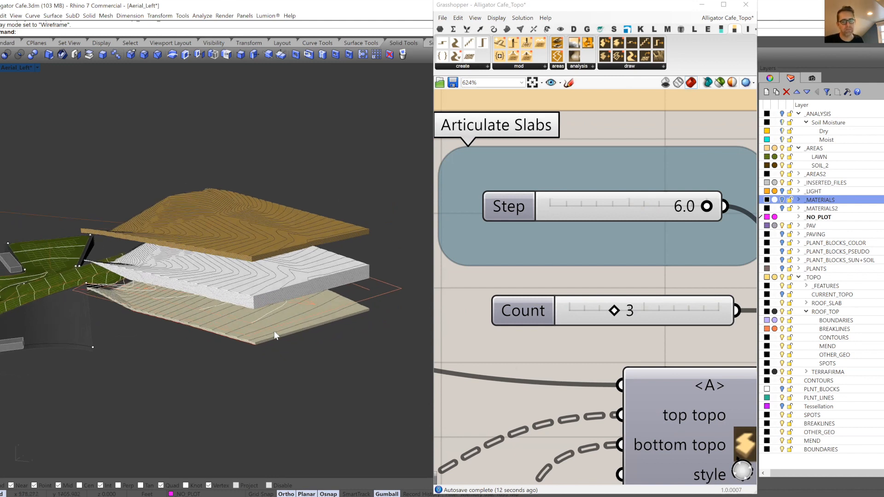
{"action": "scroll", "coordinate": [274, 331], "scroll_direction": "down", "scroll_amount": 4}
{"action": "right_click_drag", "start_coordinate": [275, 331], "coordinate": [275, 300]}
{"action": "scroll", "coordinate": [274, 299], "scroll_direction": "down", "scroll_amount": 5}
{"action": "right_click_drag", "start_coordinate": [278, 329], "coordinate": [278, 281]}
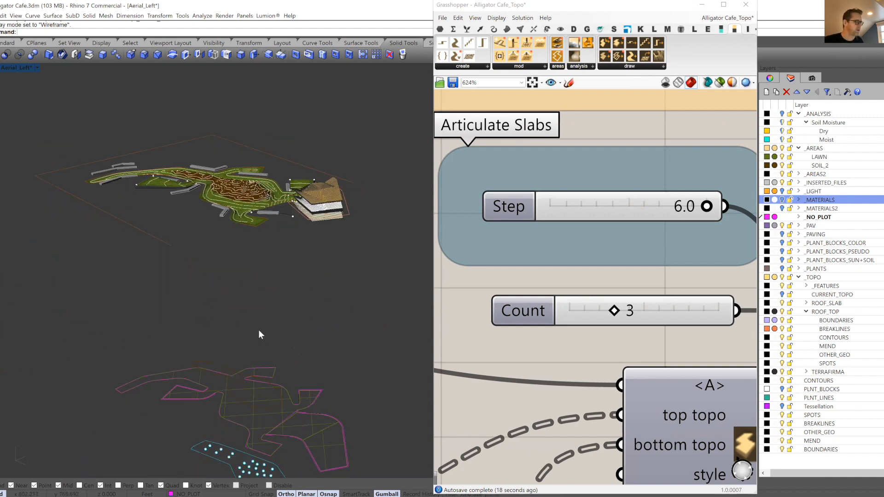
{"action": "scroll", "coordinate": [316, 181], "scroll_direction": "up", "scroll_amount": 5}
{"action": "scroll", "coordinate": [316, 180], "scroll_direction": "up", "scroll_amount": 2}
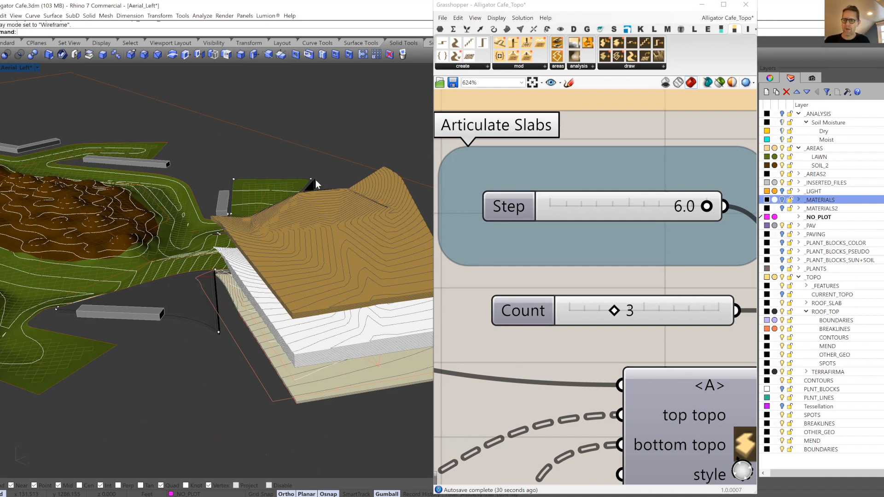
- Set the Articulate Slabs Step slider to 0.0, save the definition, and bring all component groups into view
{"action": "left_click_drag", "start_coordinate": [709, 210], "coordinate": [538, 215]}
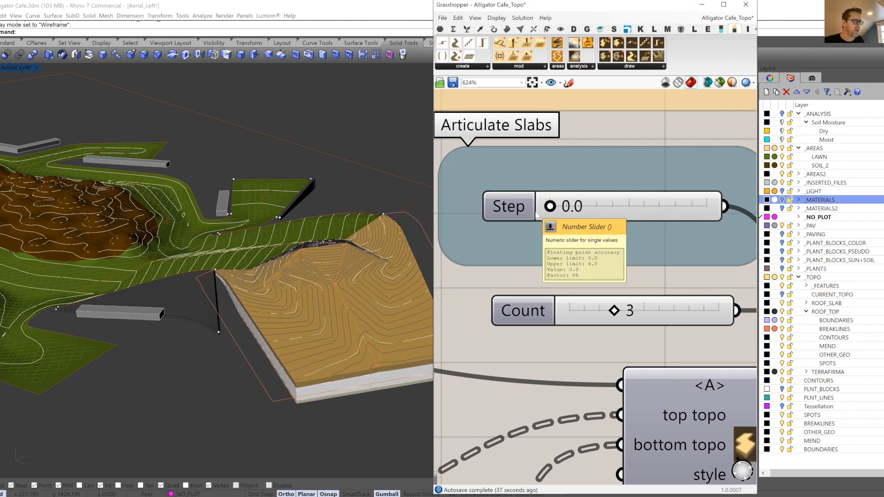
{"action": "left_click", "coordinate": [452, 84]}
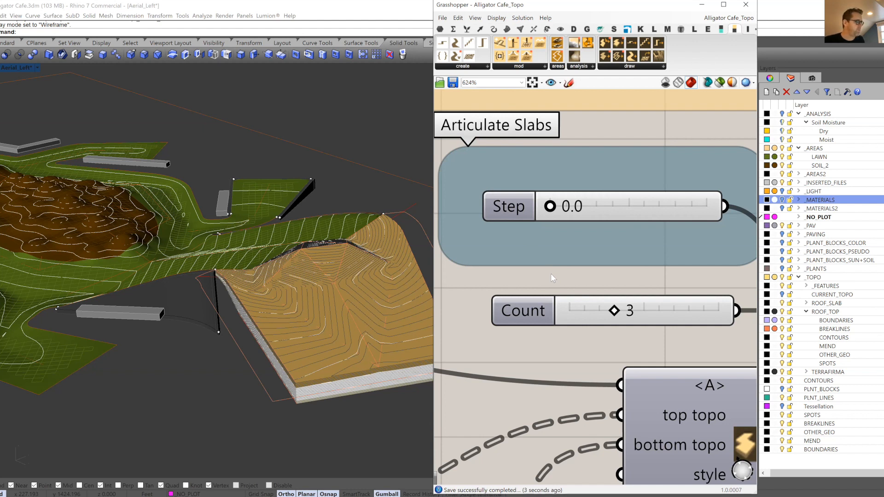
{"action": "scroll", "coordinate": [551, 274], "scroll_direction": "down", "scroll_amount": 10}
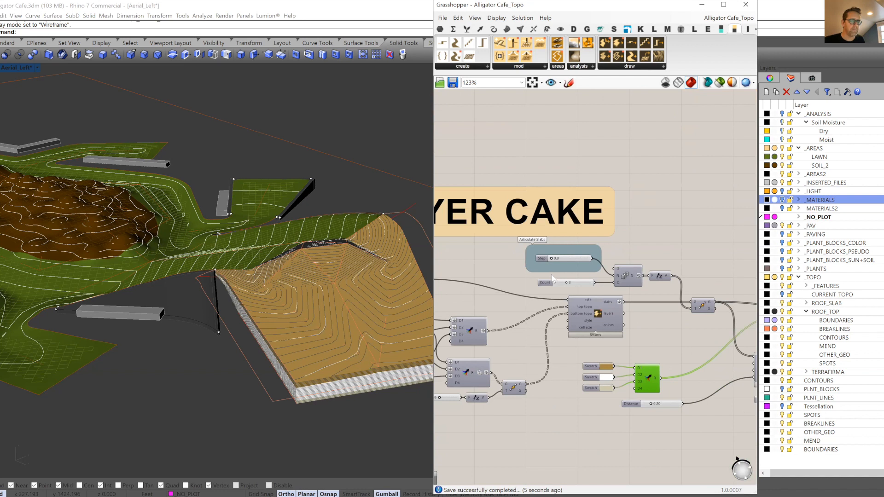
{"action": "right_click_drag", "start_coordinate": [584, 295], "coordinate": [585, 341]}
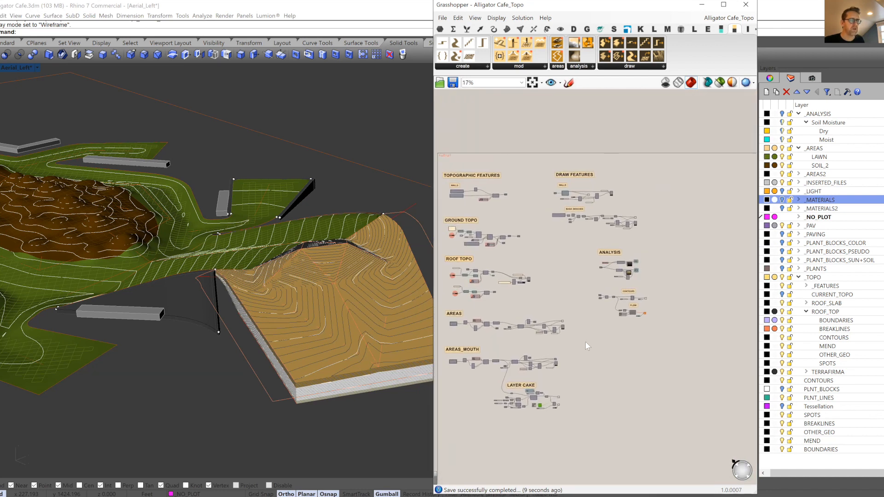
- Select the wall creation component in the topographic features group and examine its wall geometry along the terrain edge in the aerial view
{"action": "scroll", "coordinate": [584, 194], "scroll_direction": "up", "scroll_amount": 7}
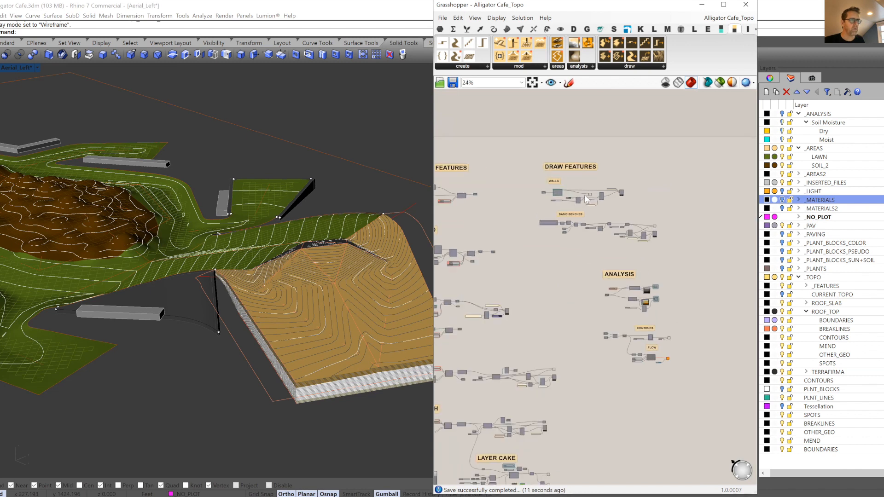
{"action": "scroll", "coordinate": [521, 185], "scroll_direction": "up", "scroll_amount": 2}
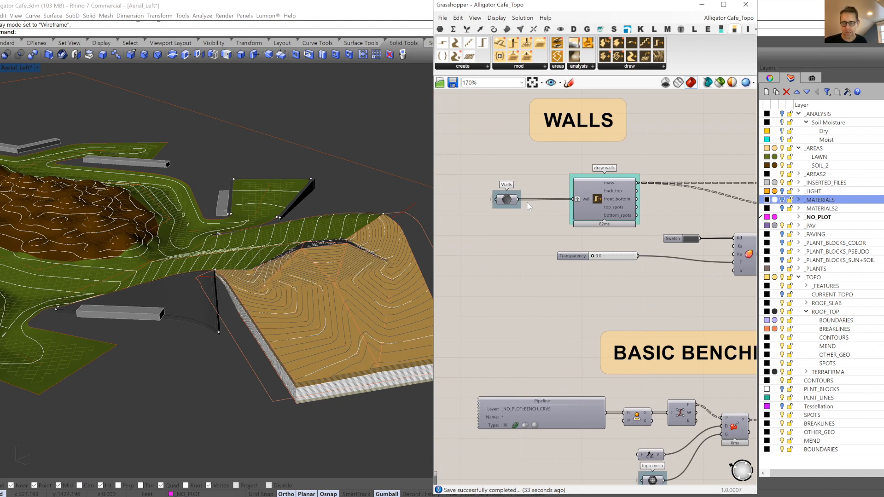
{"action": "scroll", "coordinate": [527, 201], "scroll_direction": "down", "scroll_amount": 6}
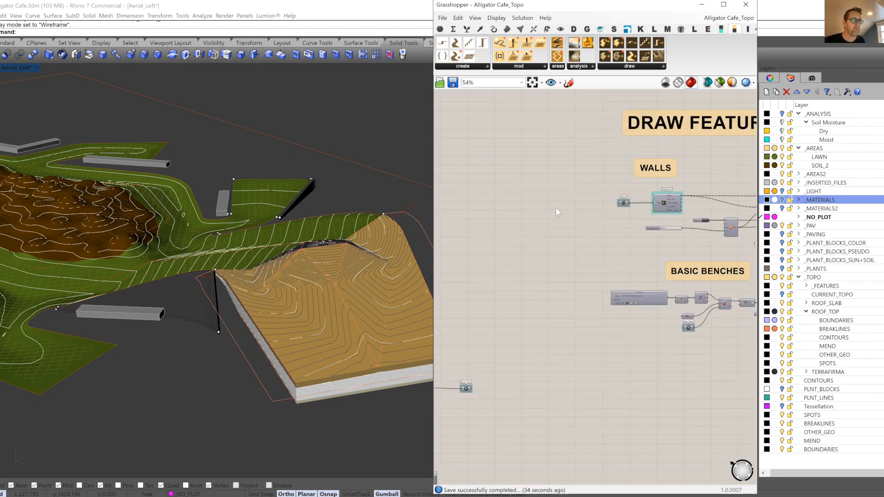
{"action": "scroll", "coordinate": [561, 216], "scroll_direction": "up", "scroll_amount": 5}
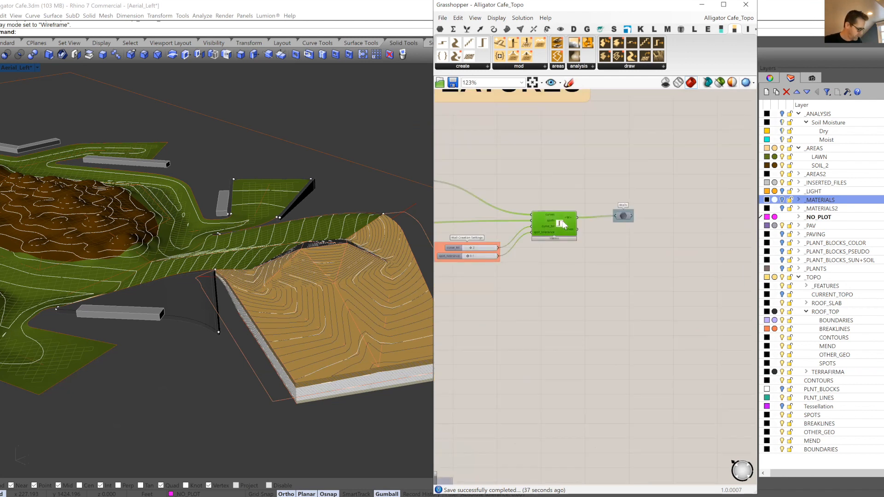
{"action": "left_click", "coordinate": [562, 224]}
{"action": "scroll", "coordinate": [186, 293], "scroll_direction": "up", "scroll_amount": 4}
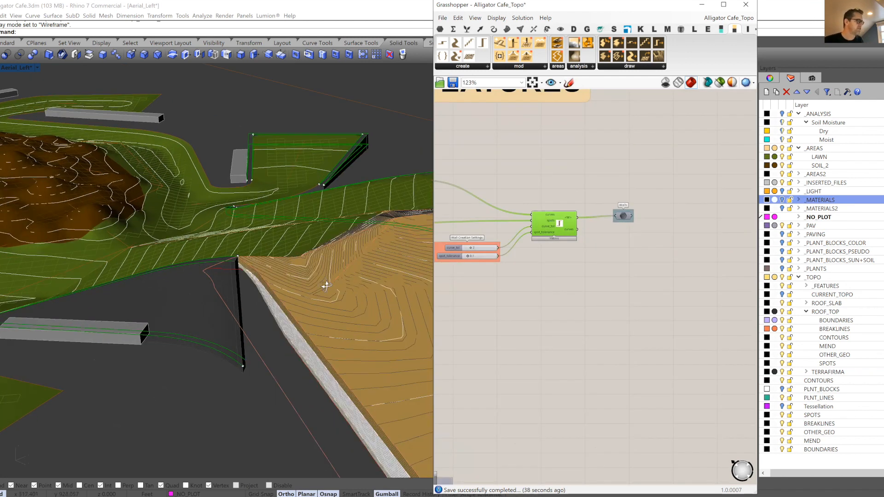
{"action": "right_click_drag", "start_coordinate": [338, 345], "coordinate": [381, 322]}
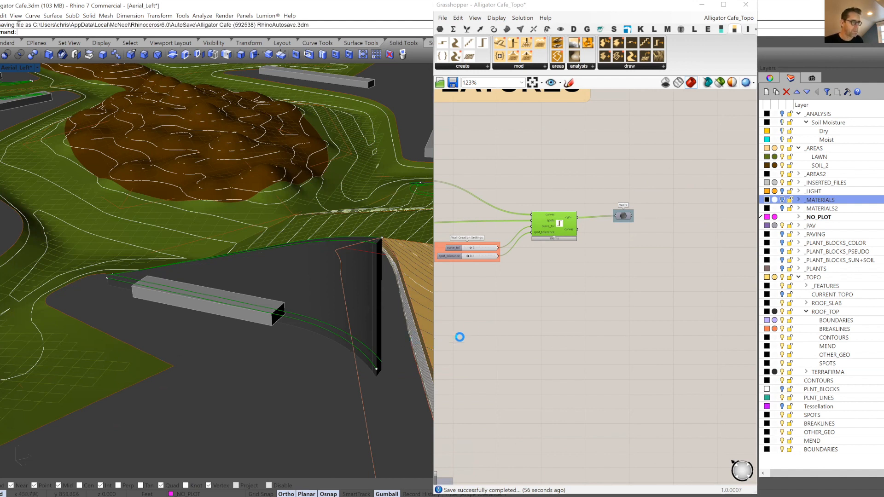
- Cancel closing the Rhino model and save the Grasshopper definition
{"action": "key", "text": "alt+F4"}
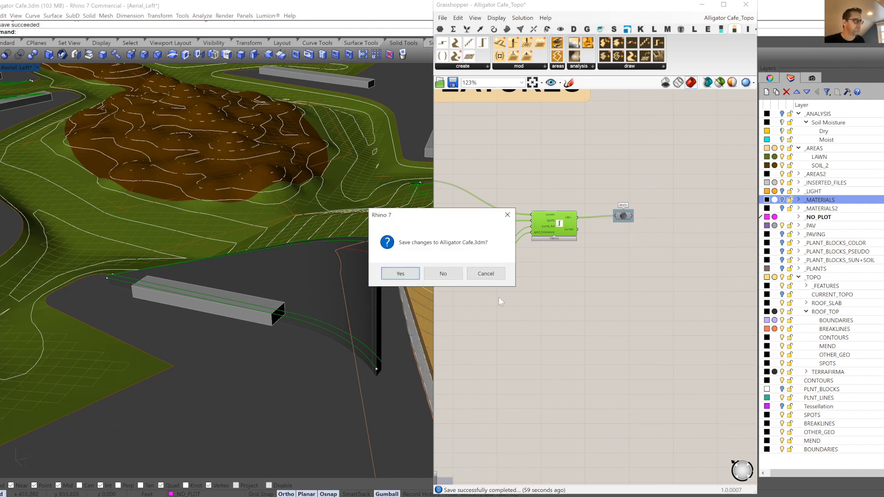
{"action": "left_click", "coordinate": [496, 275]}
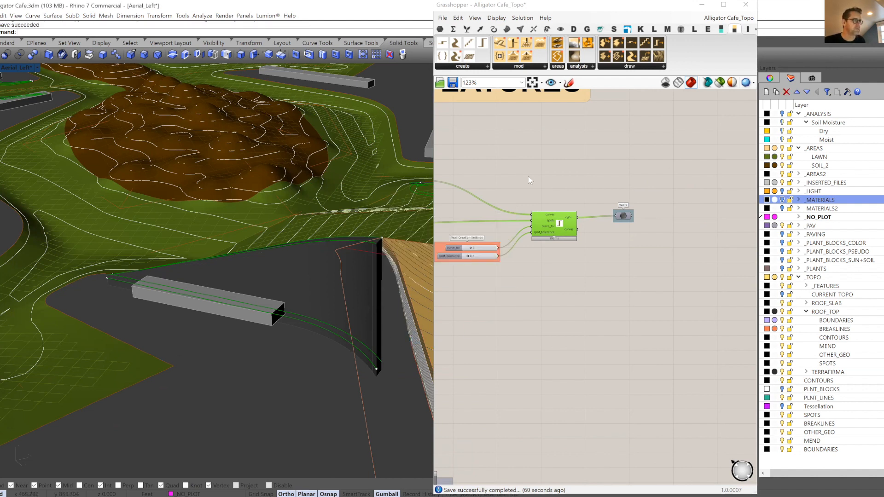
{"action": "key", "text": "ctrl+s"}
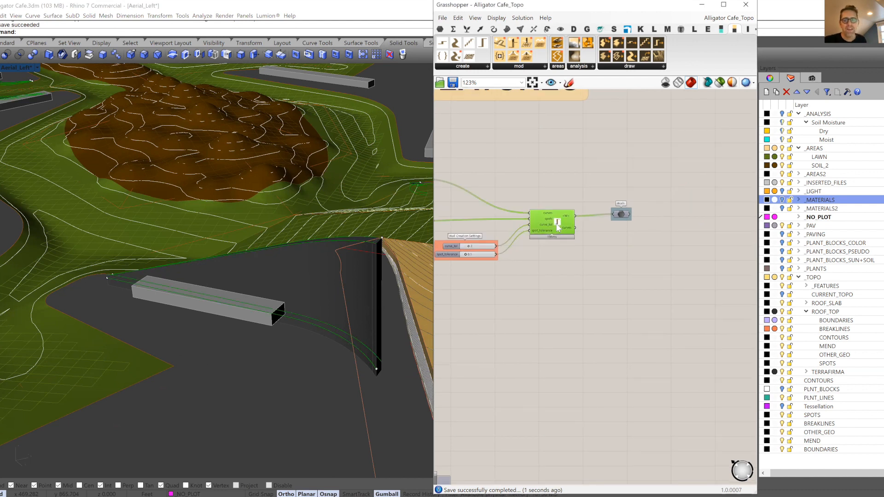
- Nudge the wall creation component slightly on the canvas and turn off its preview
{"action": "left_click_drag", "start_coordinate": [555, 220], "coordinate": [554, 218]}
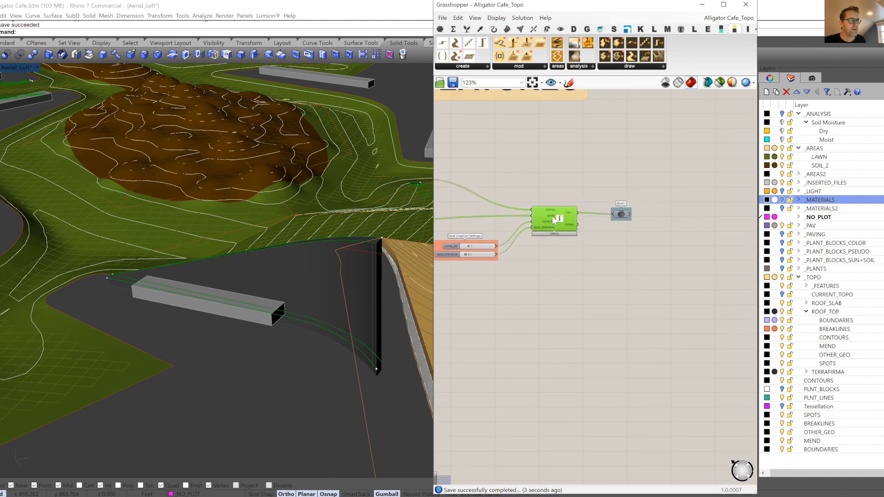
{"action": "right_click_drag", "start_coordinate": [571, 259], "coordinate": [578, 260]}
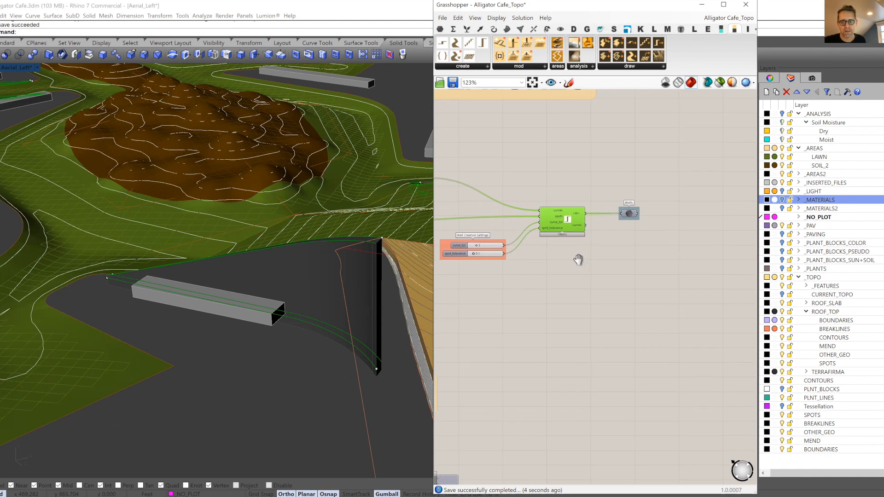
{"action": "key", "text": "ctrl+q"}
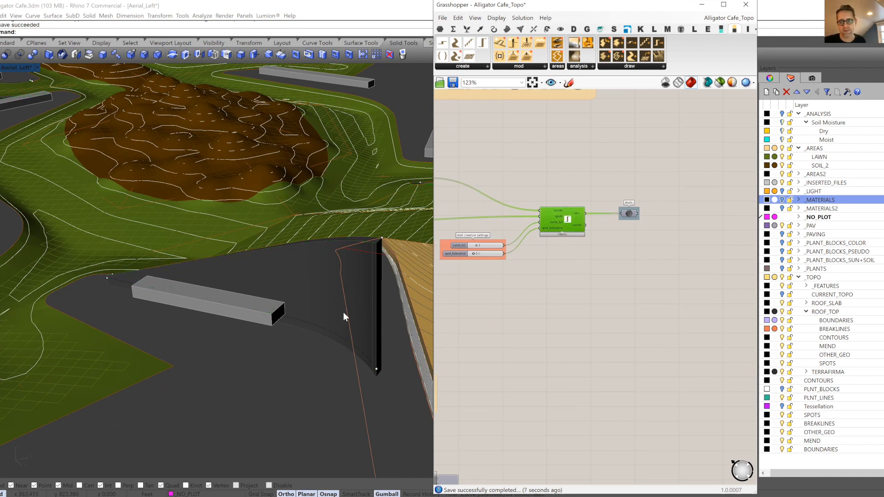
- Inspect the draw walls component's front_bottom output under Draw Features and toggle off the component's preview
{"action": "right_click_drag", "start_coordinate": [509, 290], "coordinate": [500, 284]}
{"action": "scroll", "coordinate": [499, 284], "scroll_direction": "down", "scroll_amount": 6}
{"action": "right_click_drag", "start_coordinate": [686, 269], "coordinate": [577, 268]}
{"action": "scroll", "coordinate": [577, 268], "scroll_direction": "up", "scroll_amount": 2}
{"action": "scroll", "coordinate": [576, 267], "scroll_direction": "up", "scroll_amount": 3}
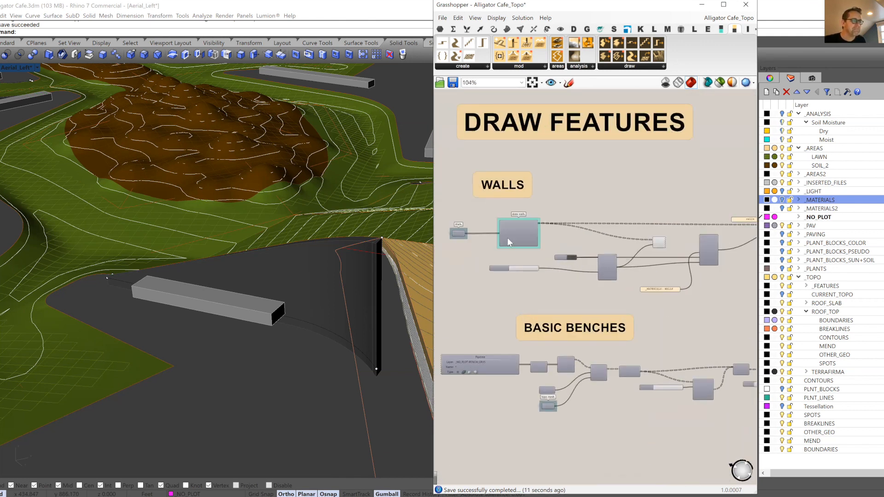
{"action": "scroll", "coordinate": [552, 228], "scroll_direction": "up", "scroll_amount": 2}
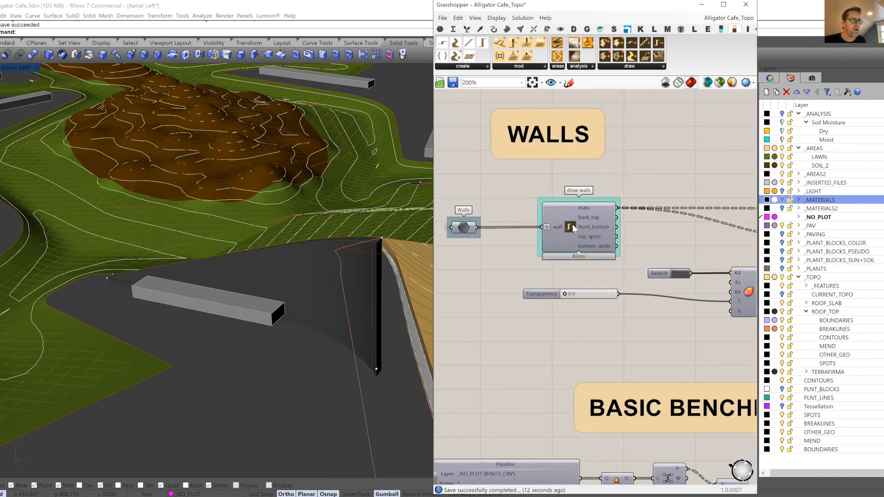
{"action": "left_click", "coordinate": [592, 208]}
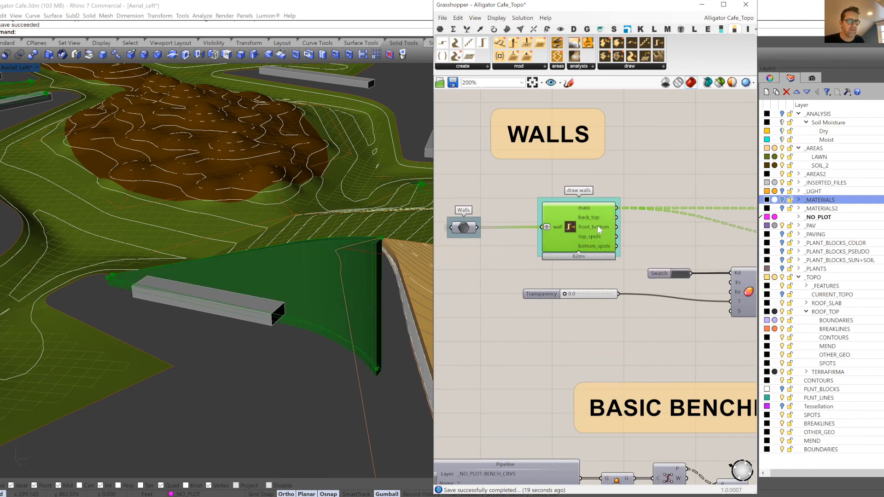
{"action": "mouse_move", "coordinate": [597, 234]}
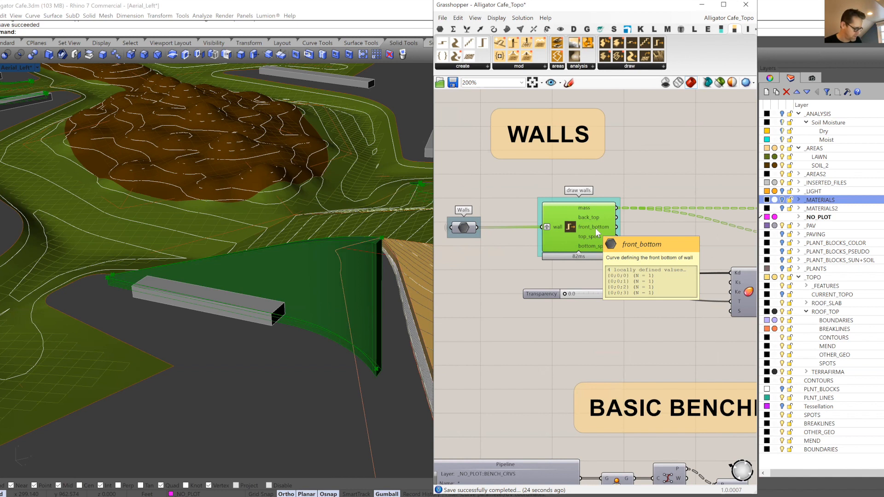
{"action": "key", "text": "ctrl+q"}
- Move the walls' Transparency slider closer to the material component, and inspect the name panel wired into the walls bake component
{"action": "right_click_drag", "start_coordinate": [649, 251], "coordinate": [566, 227]}
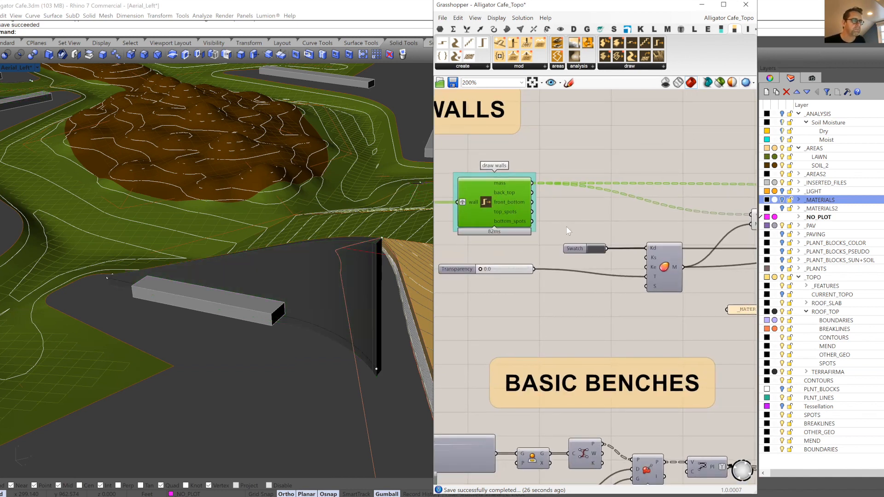
{"action": "left_click_drag", "start_coordinate": [470, 272], "coordinate": [548, 273]}
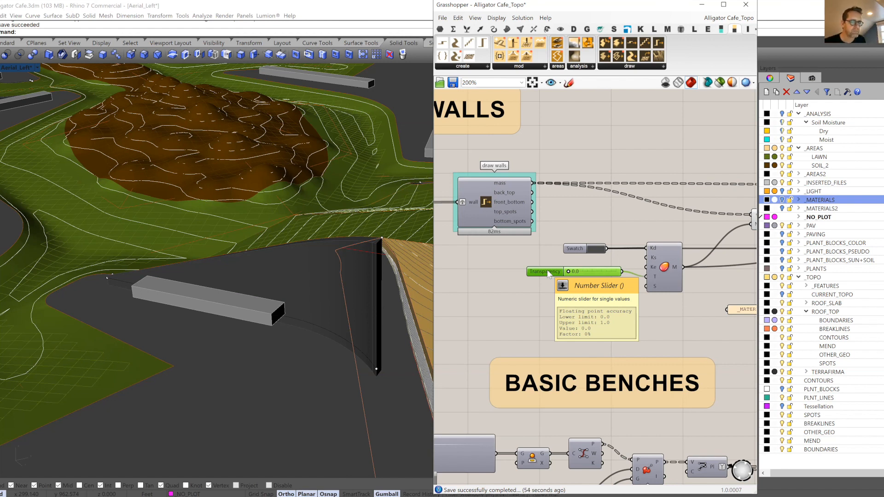
{"action": "scroll", "coordinate": [548, 273], "scroll_direction": "down", "scroll_amount": 4}
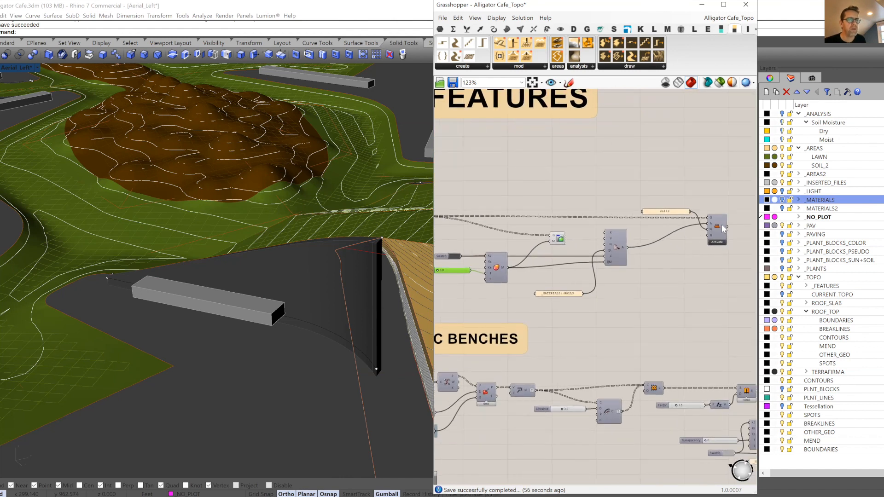
{"action": "scroll", "coordinate": [722, 225], "scroll_direction": "up", "scroll_amount": 5}
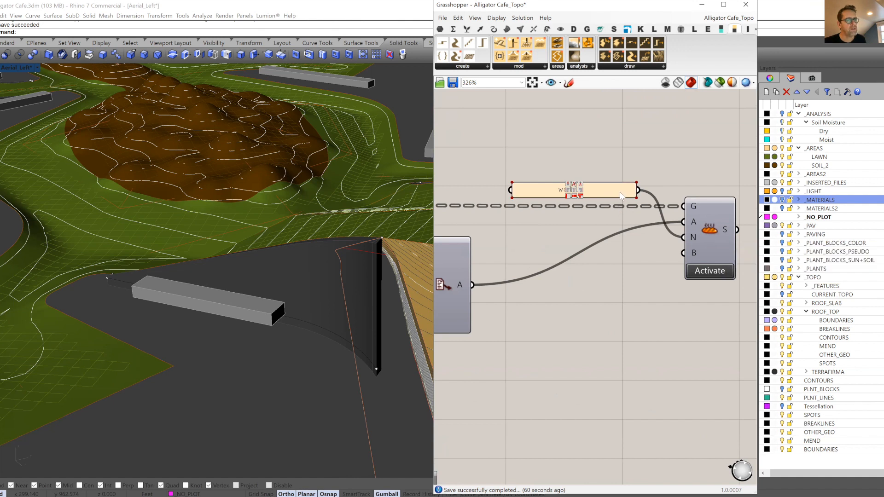
{"action": "scroll", "coordinate": [617, 246], "scroll_direction": "down", "scroll_amount": 3}
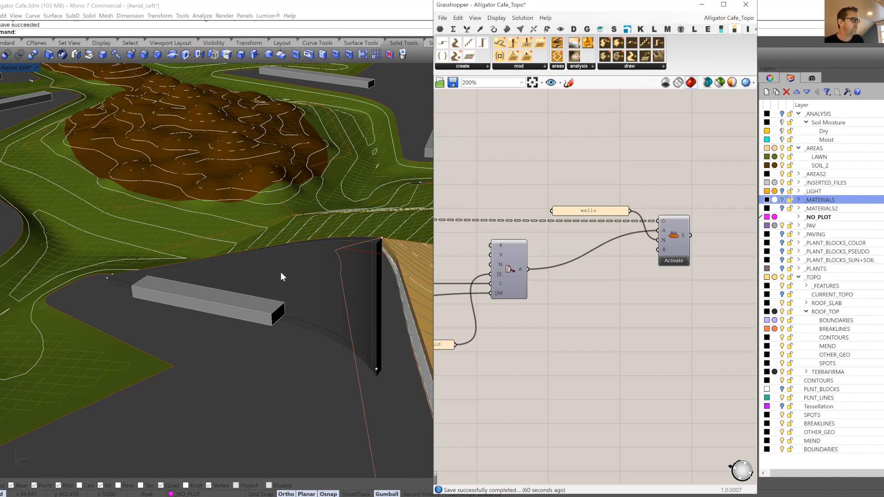
- Turn on the _MATERIALS layer, select the lawn and soil areas individually and together, and clear the selection
{"action": "left_click", "coordinate": [782, 200]}
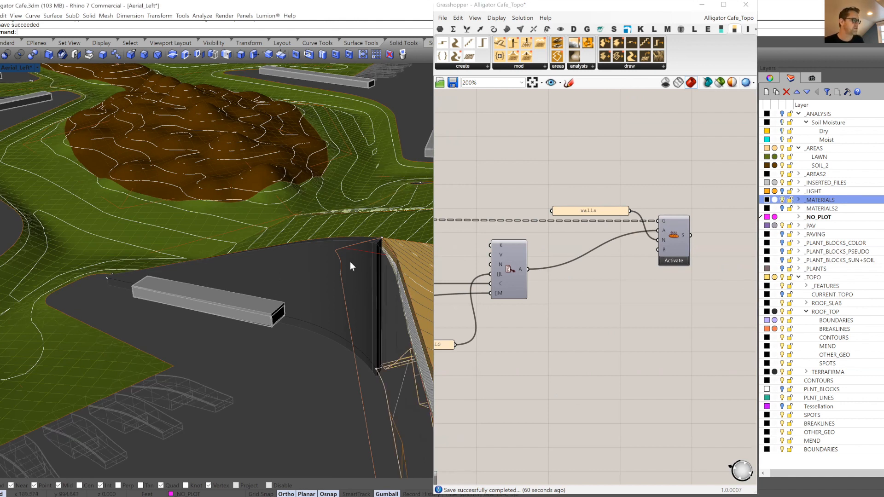
{"action": "scroll", "coordinate": [355, 239], "scroll_direction": "down", "scroll_amount": 5}
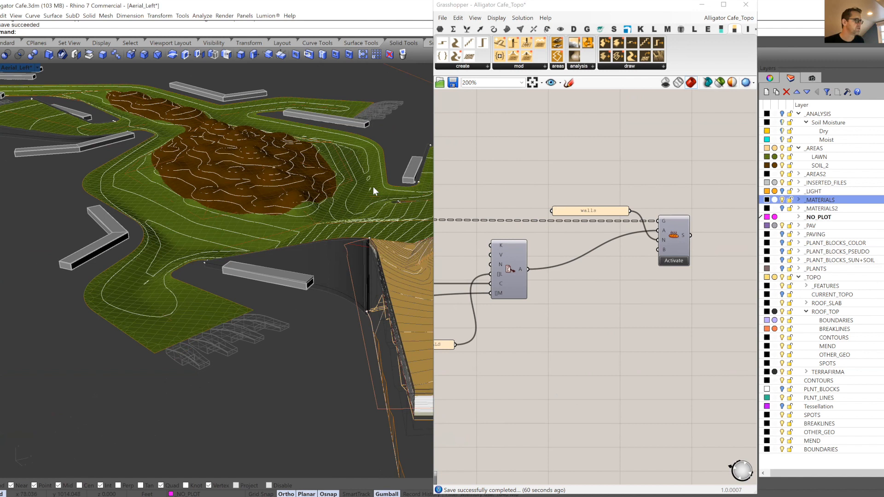
{"action": "left_click", "coordinate": [373, 186]}
{"action": "scroll", "coordinate": [301, 312], "scroll_direction": "up", "scroll_amount": 3}
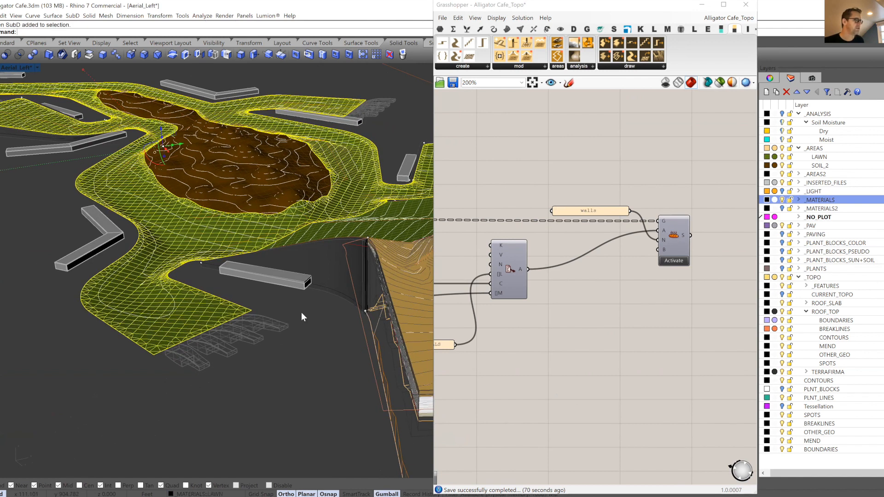
{"action": "scroll", "coordinate": [350, 235], "scroll_direction": "up", "scroll_amount": 1}
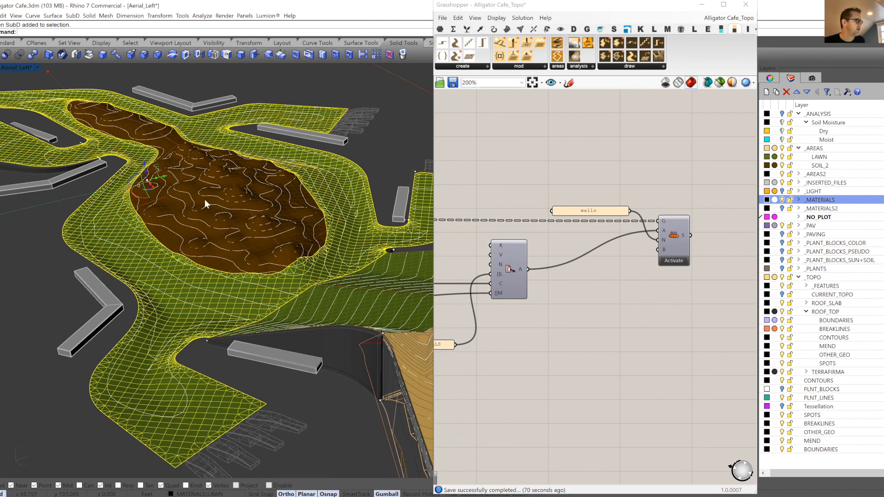
{"action": "left_click", "coordinate": [297, 215]}
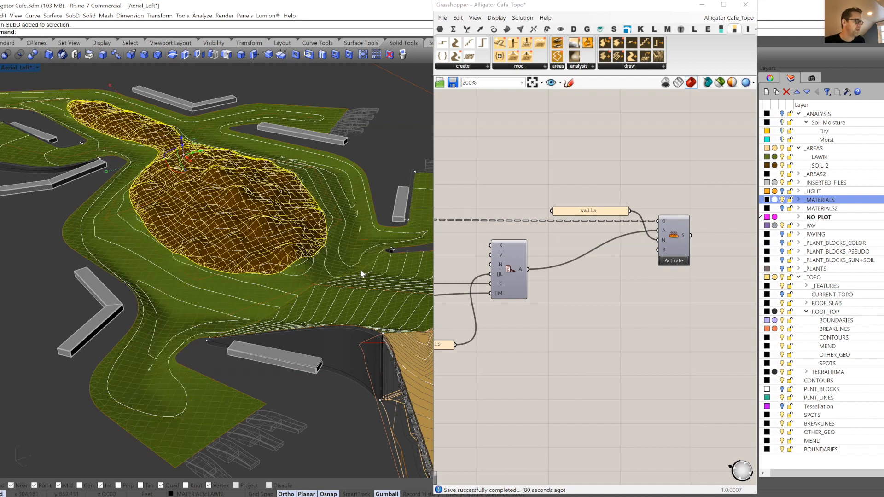
{"action": "left_click", "coordinate": [363, 203], "text": "shift"}
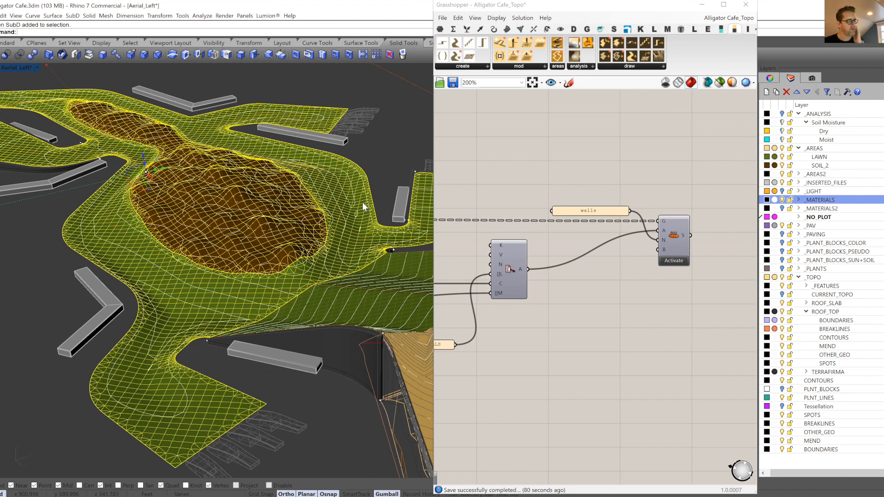
{"action": "left_click", "coordinate": [386, 136]}
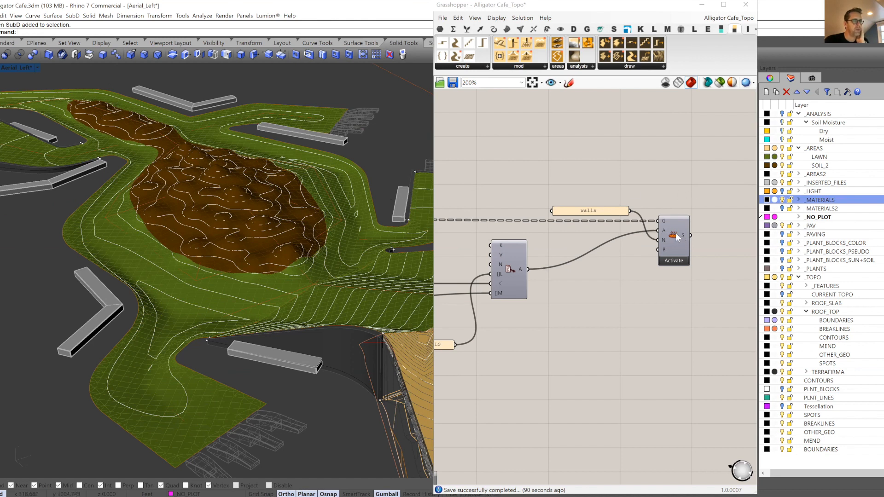
- Nudge the walls bake component slightly upward and inspect the Bake Objects component in the Basic Benches group
{"action": "left_click_drag", "start_coordinate": [676, 233], "coordinate": [676, 230]}
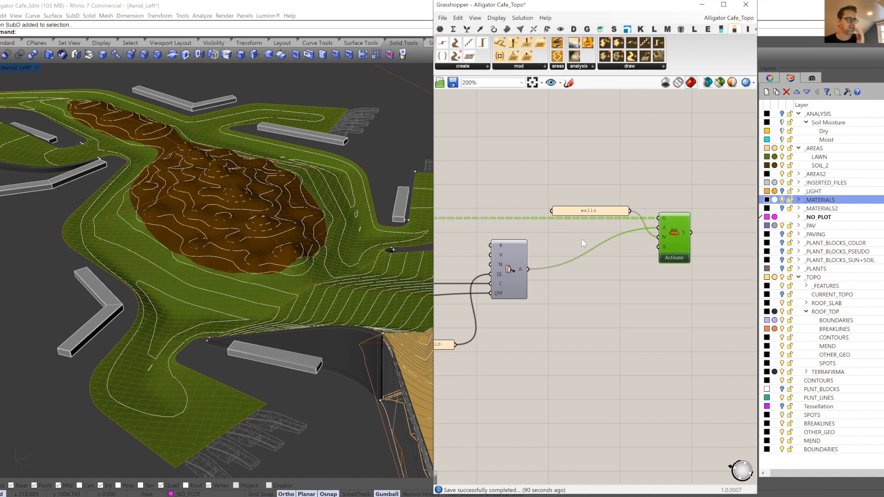
{"action": "scroll", "coordinate": [616, 199], "scroll_direction": "down", "scroll_amount": 5}
{"action": "scroll", "coordinate": [723, 313], "scroll_direction": "up", "scroll_amount": 2}
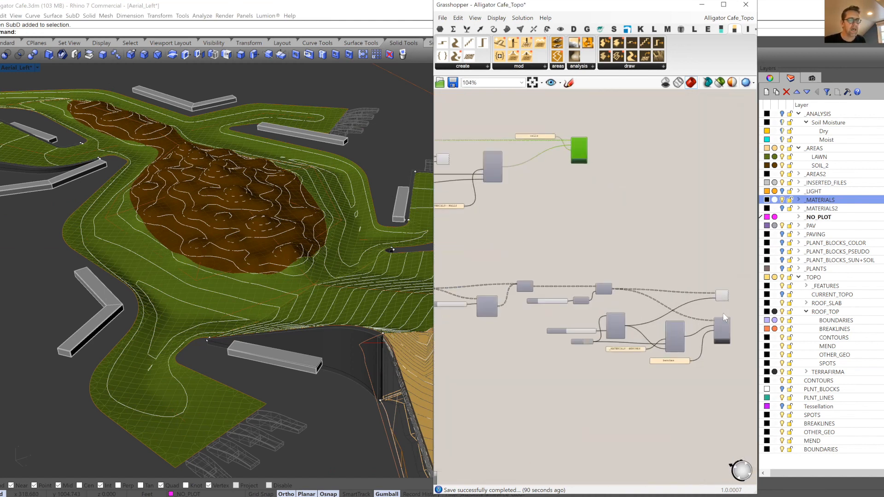
{"action": "scroll", "coordinate": [723, 314], "scroll_direction": "up", "scroll_amount": 1}
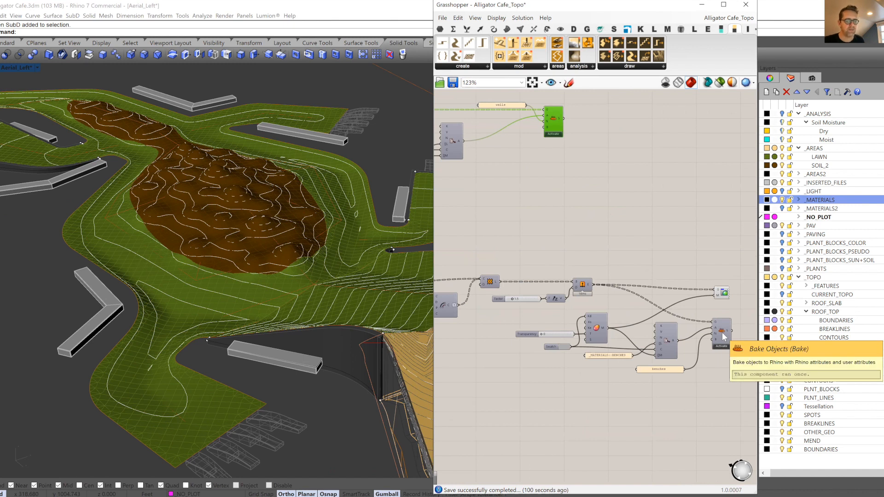